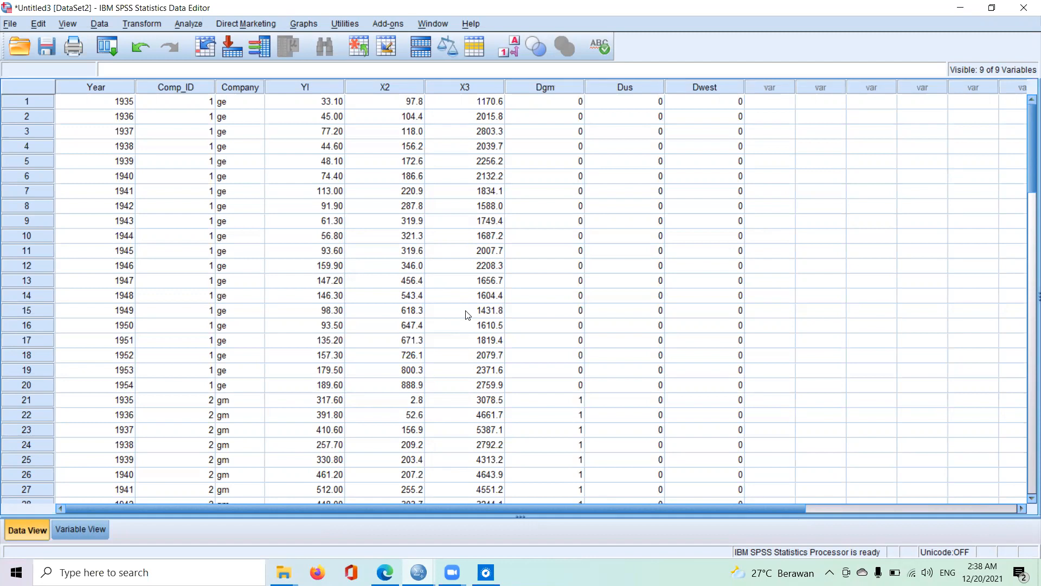
Set up a linear regression with YI as the dependent variable and X2 and X3 as the independent variables.
{"action": "left_click", "coordinate": [183, 25]}
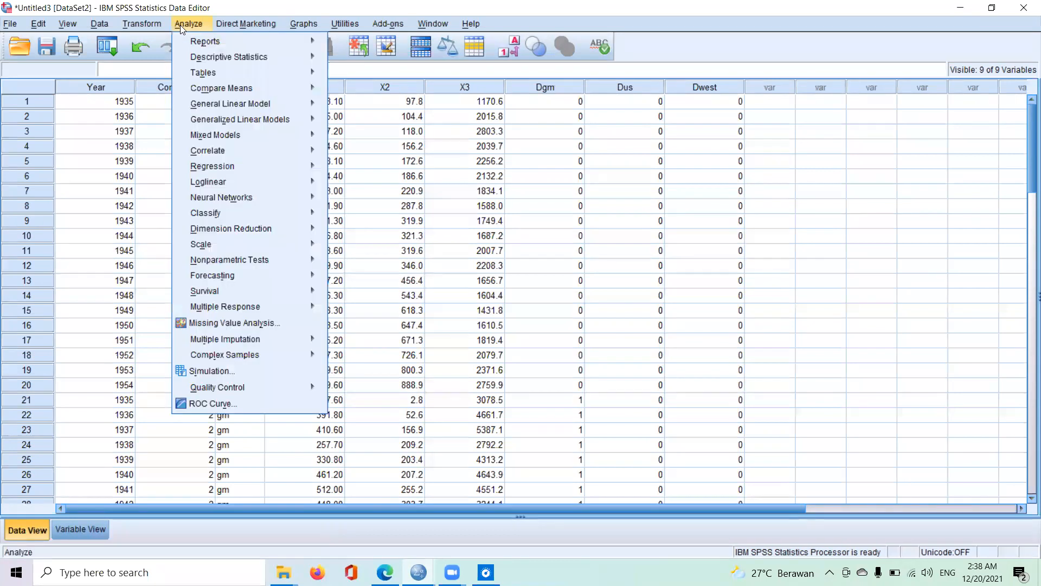
{"action": "mouse_move", "coordinate": [326, 172]}
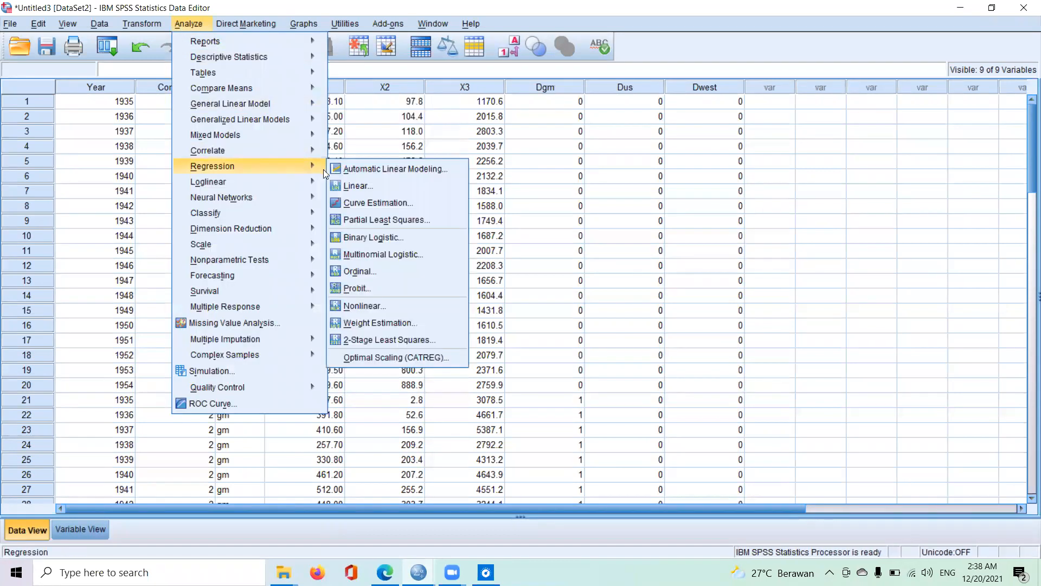
{"action": "left_click", "coordinate": [361, 188]}
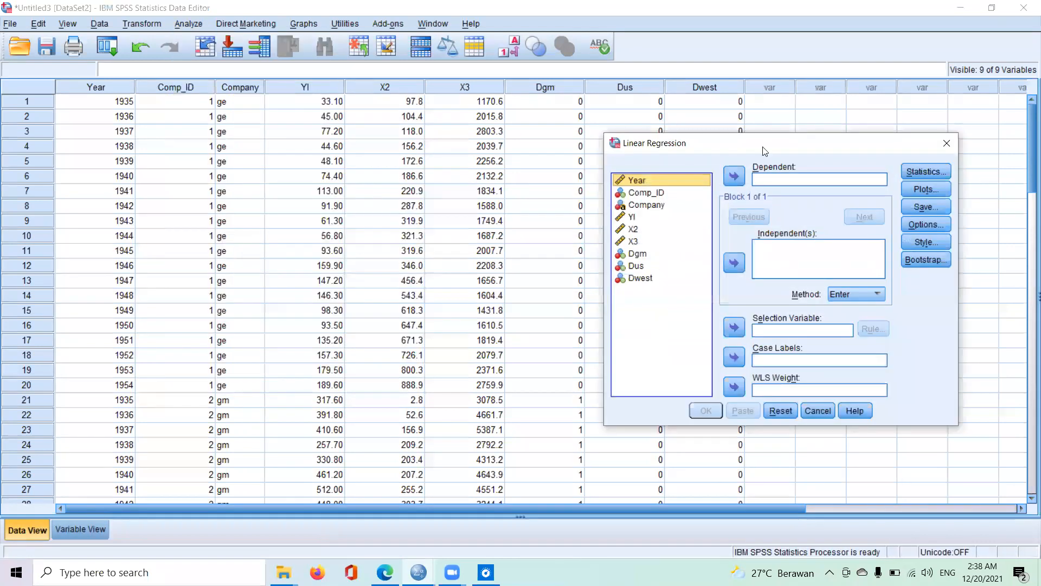
{"action": "left_click", "coordinate": [639, 217]}
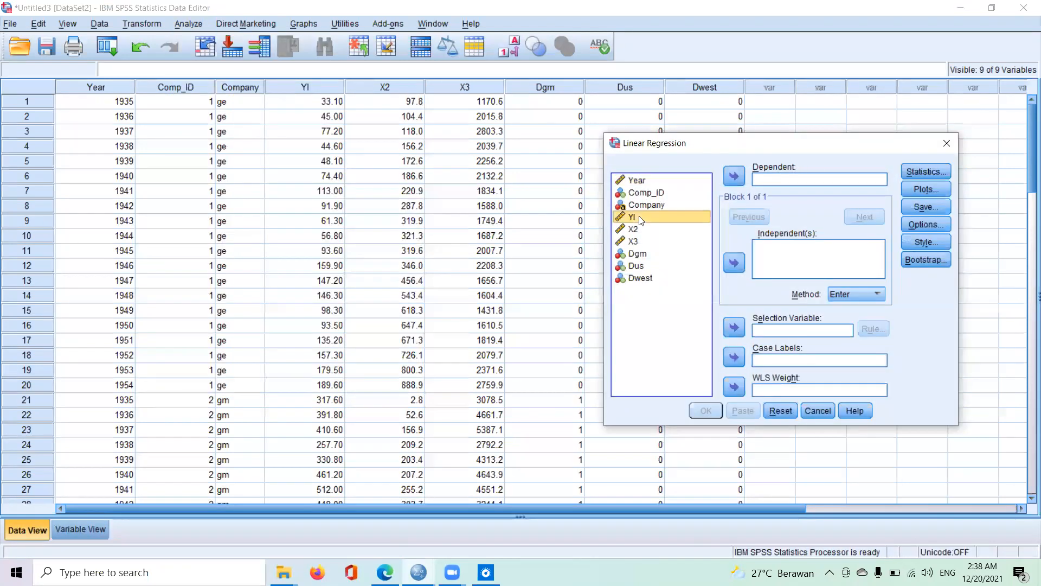
{"action": "left_click", "coordinate": [733, 178]}
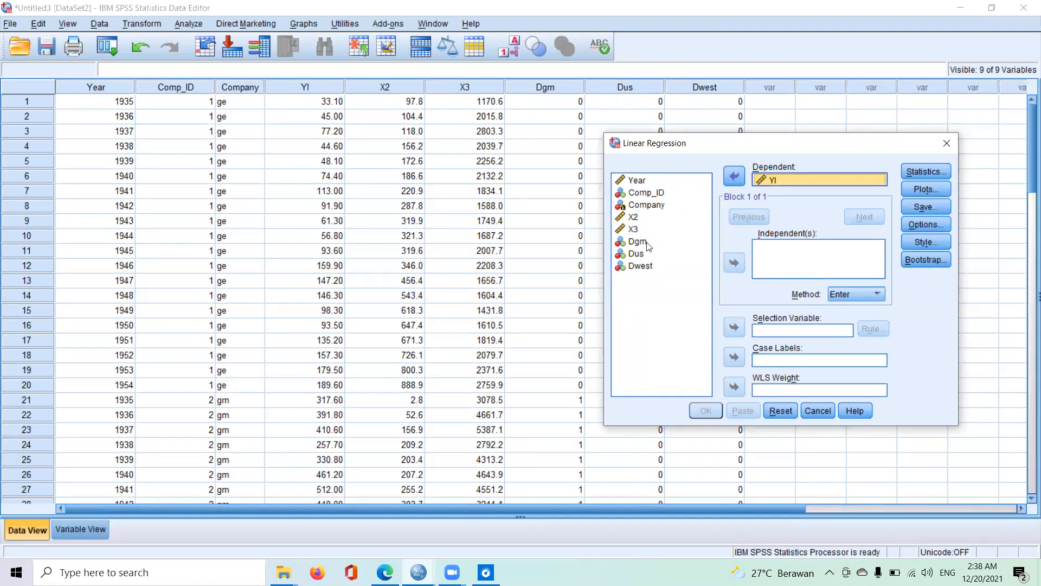
{"action": "left_click", "coordinate": [629, 220]}
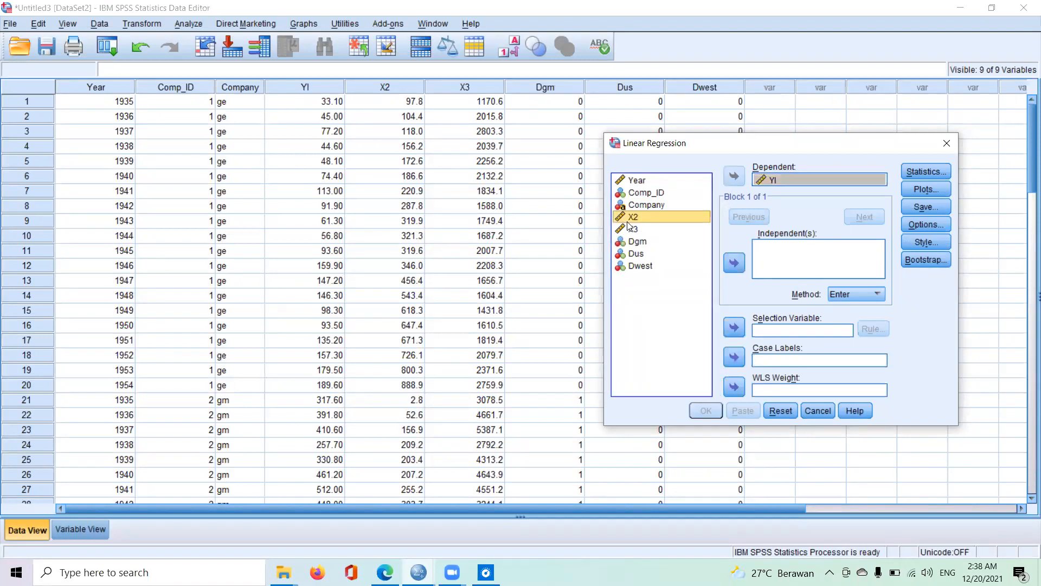
{"action": "left_click", "coordinate": [630, 228], "text": "shift"}
{"action": "left_click", "coordinate": [734, 263]}
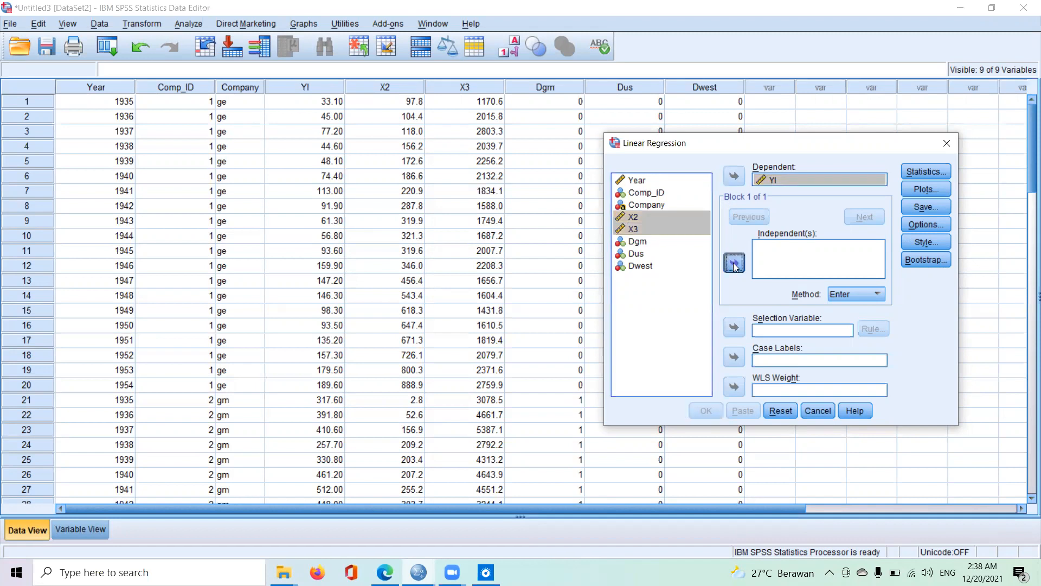
Choose to save the unstandardized residuals as a new variable and run the regression.
{"action": "left_click", "coordinate": [926, 206]}
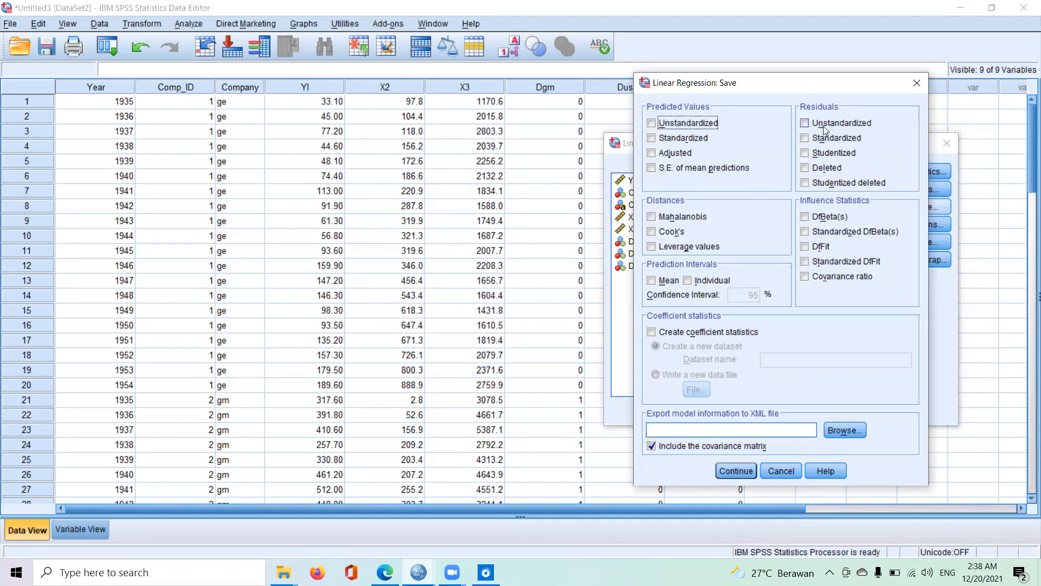
{"action": "left_click", "coordinate": [834, 126]}
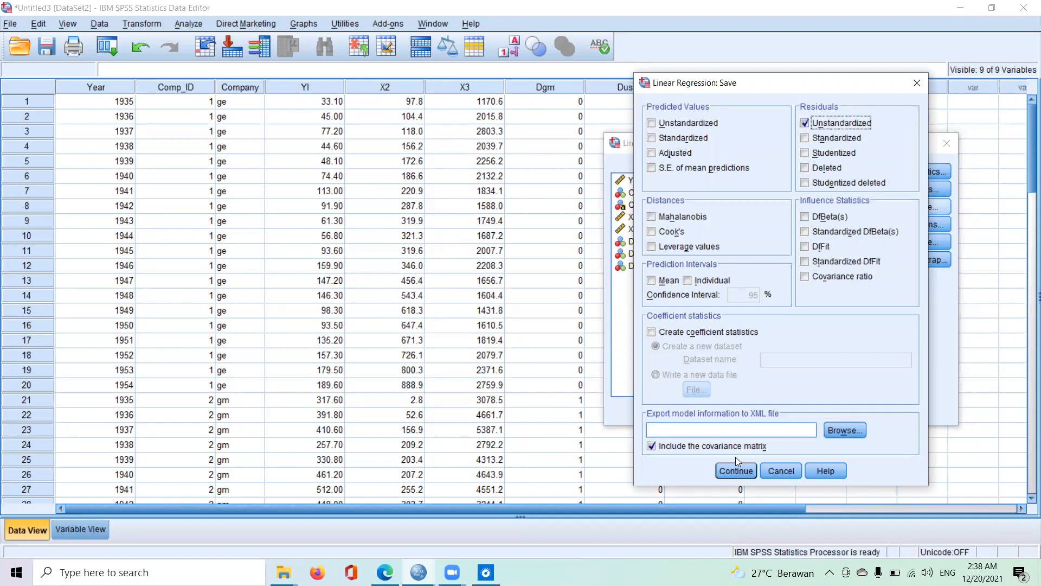
{"action": "left_click", "coordinate": [738, 471]}
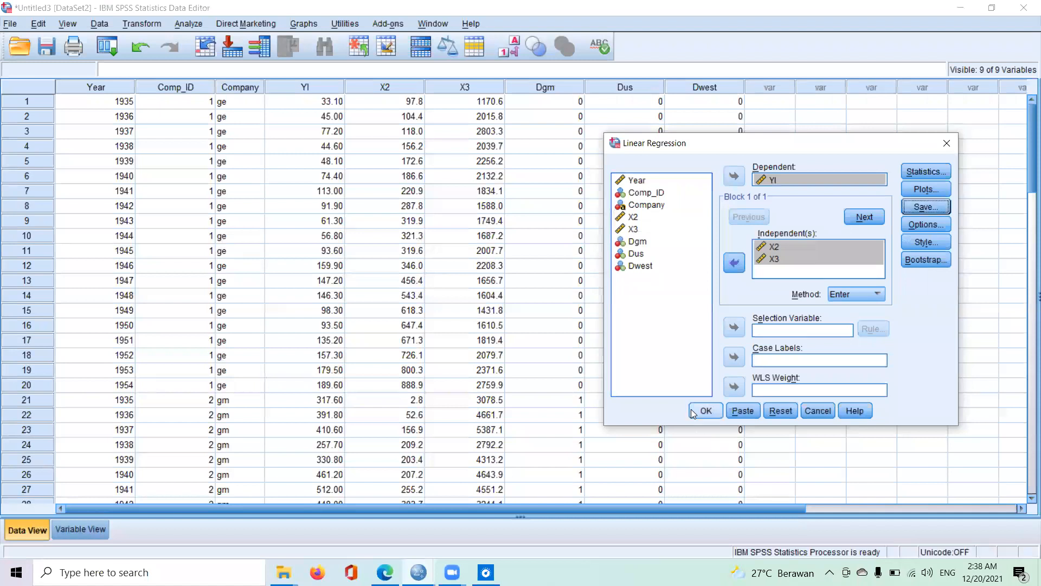
{"action": "left_click", "coordinate": [694, 413]}
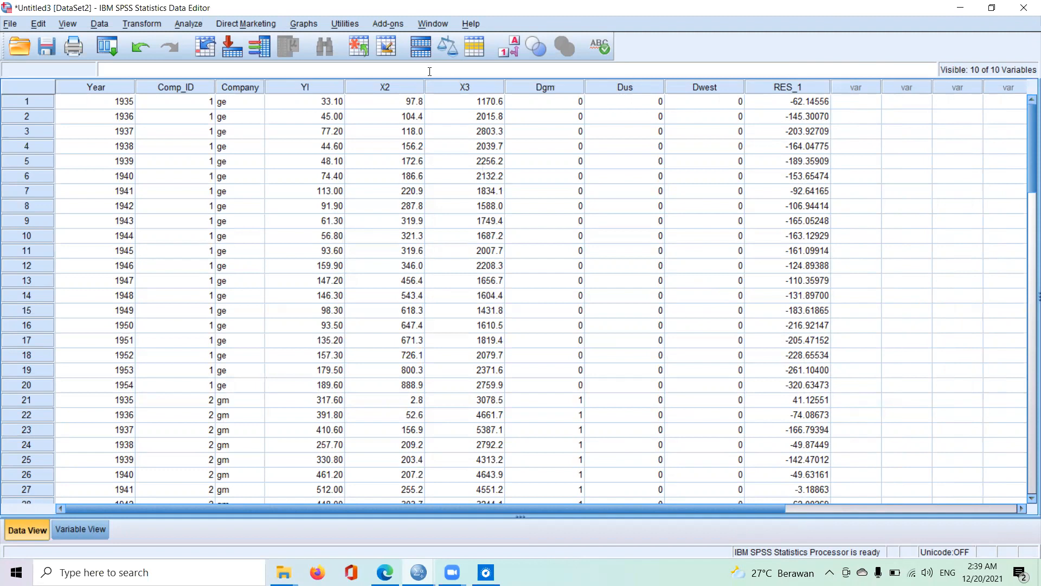
Start computing a new variable with ABSRES_1 as the target variable name.
{"action": "left_click", "coordinate": [149, 25]}
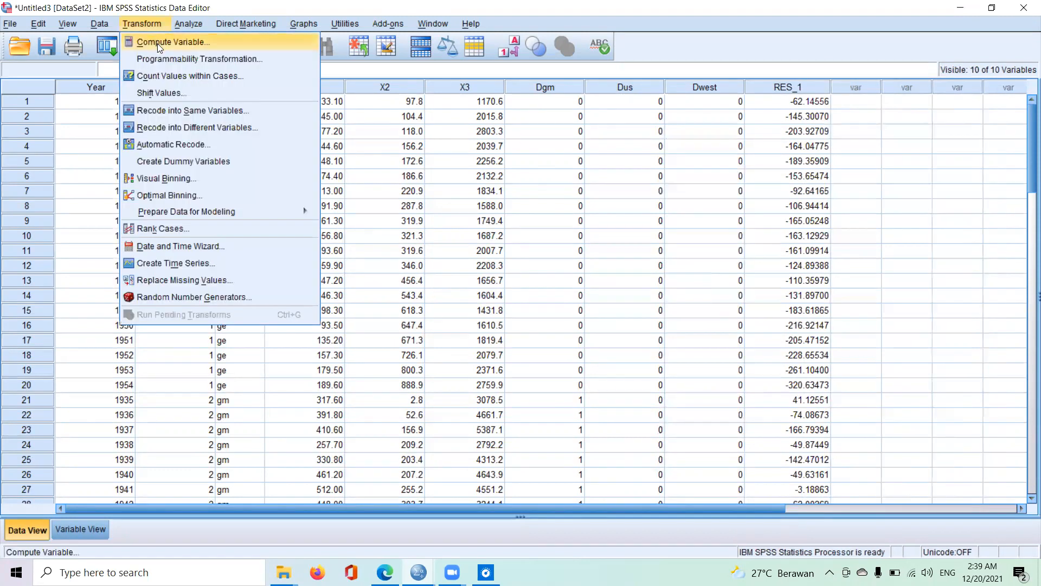
{"action": "left_click", "coordinate": [157, 43]}
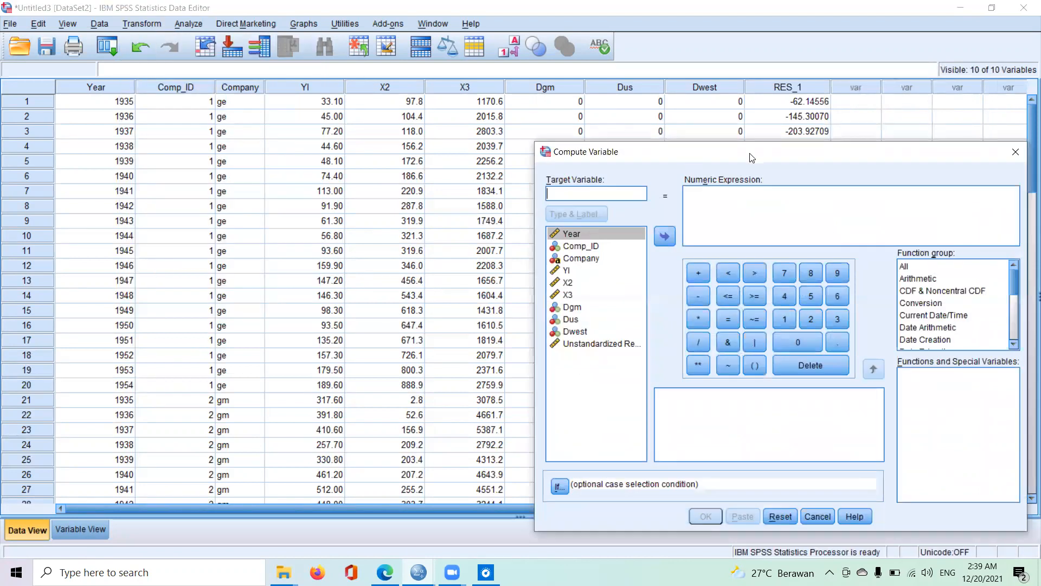
{"action": "left_click_drag", "start_coordinate": [751, 158], "coordinate": [596, 115]}
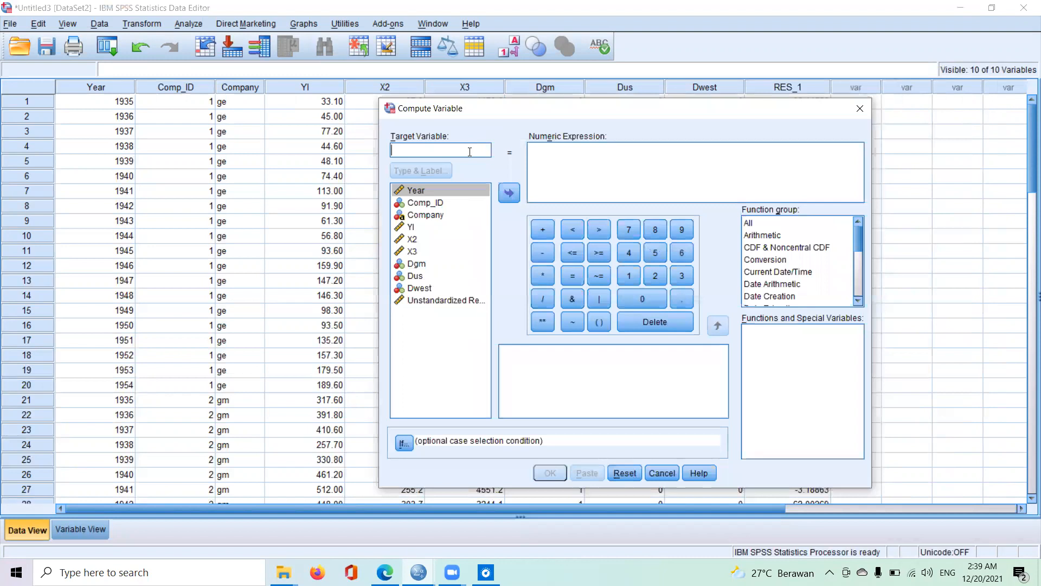
{"action": "type", "text": "ABSRES_1"}
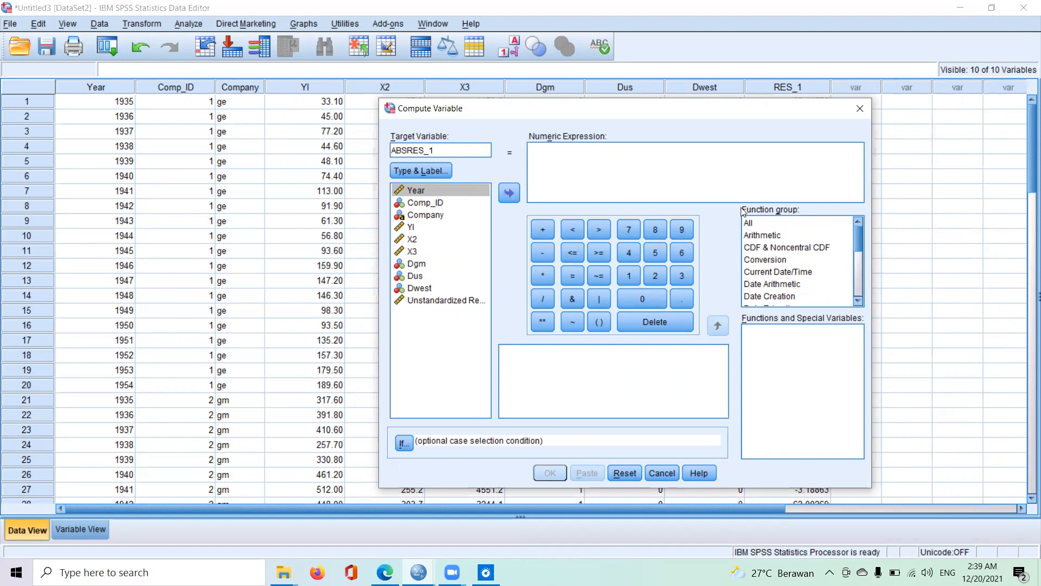
Define the numeric expression as ABS(RES_1), compute the variable, and return to the data.
{"action": "left_click", "coordinate": [767, 226]}
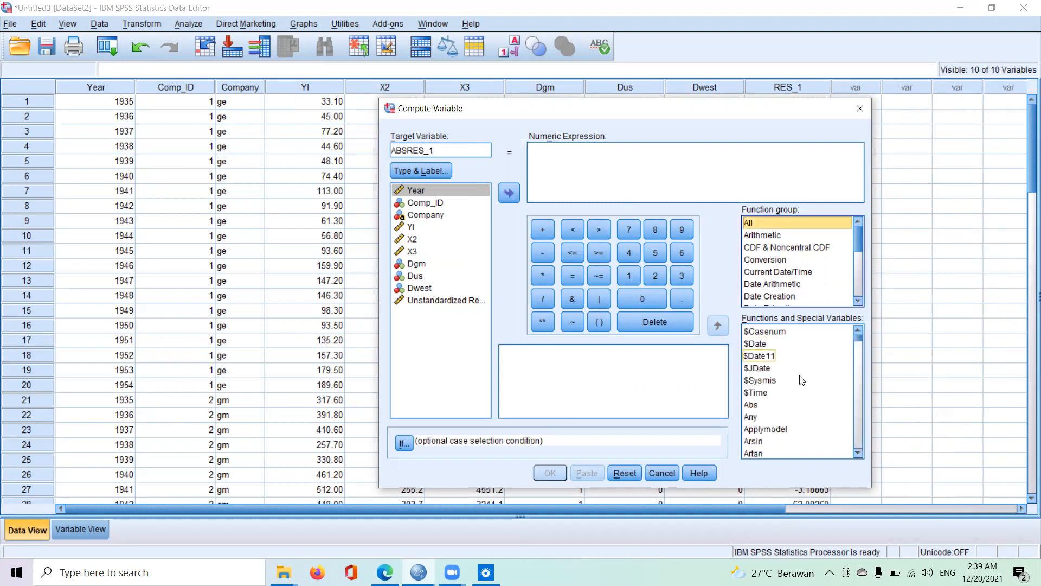
{"action": "left_click", "coordinate": [755, 408]}
{"action": "left_click", "coordinate": [756, 410]}
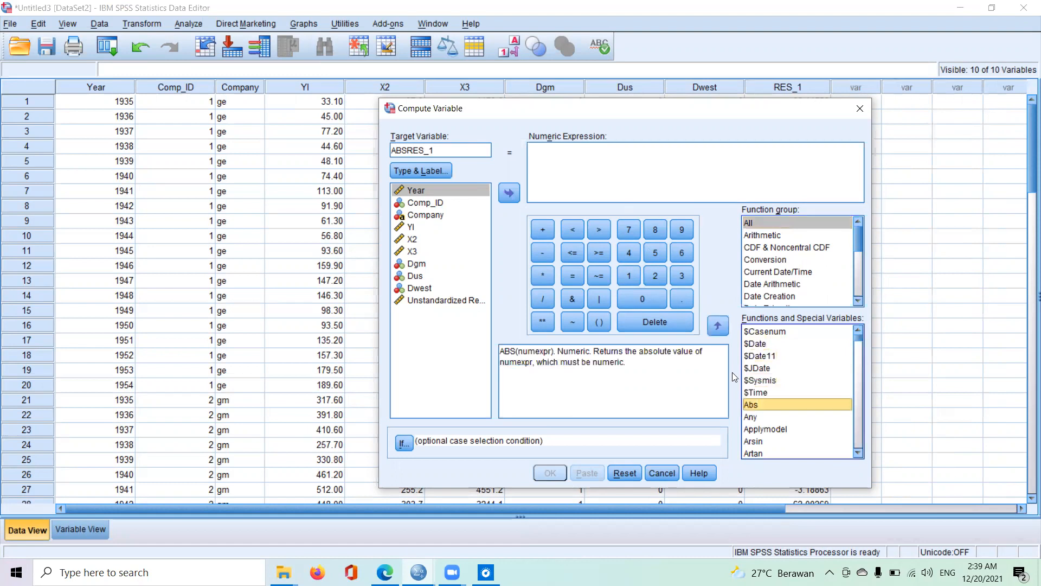
{"action": "left_click", "coordinate": [718, 326]}
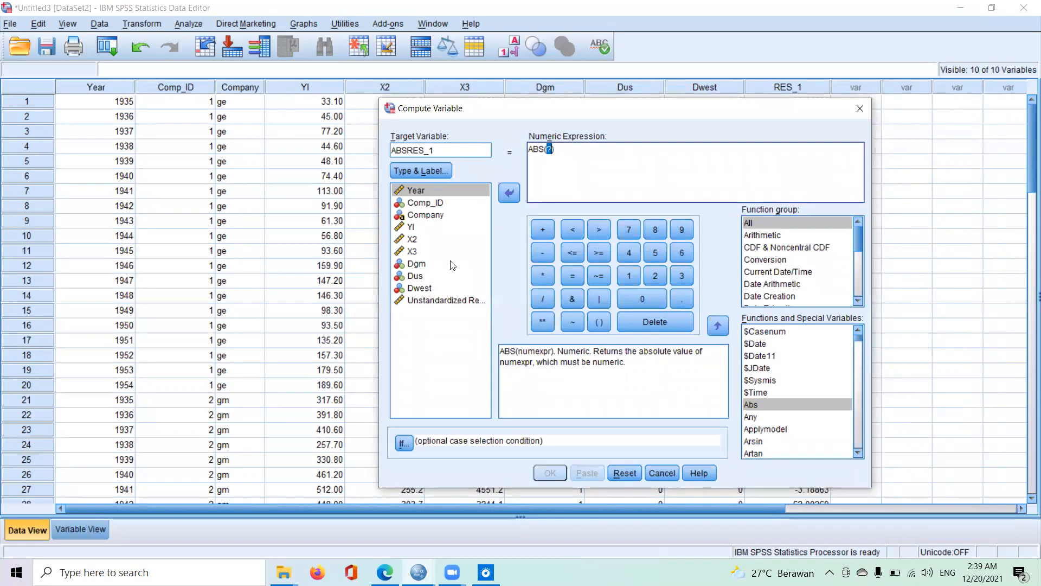
{"action": "left_click", "coordinate": [449, 301]}
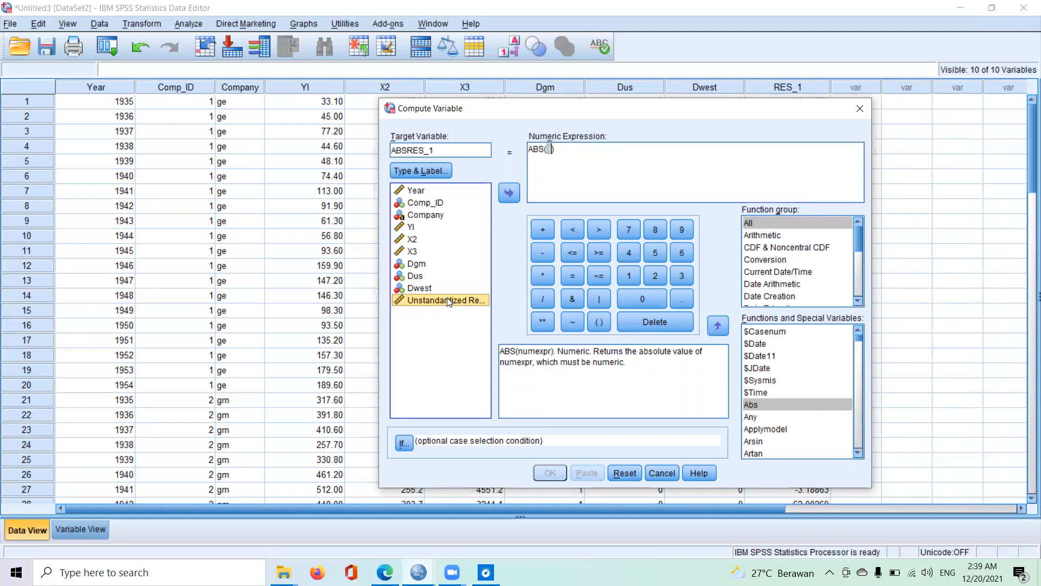
{"action": "left_click", "coordinate": [505, 197]}
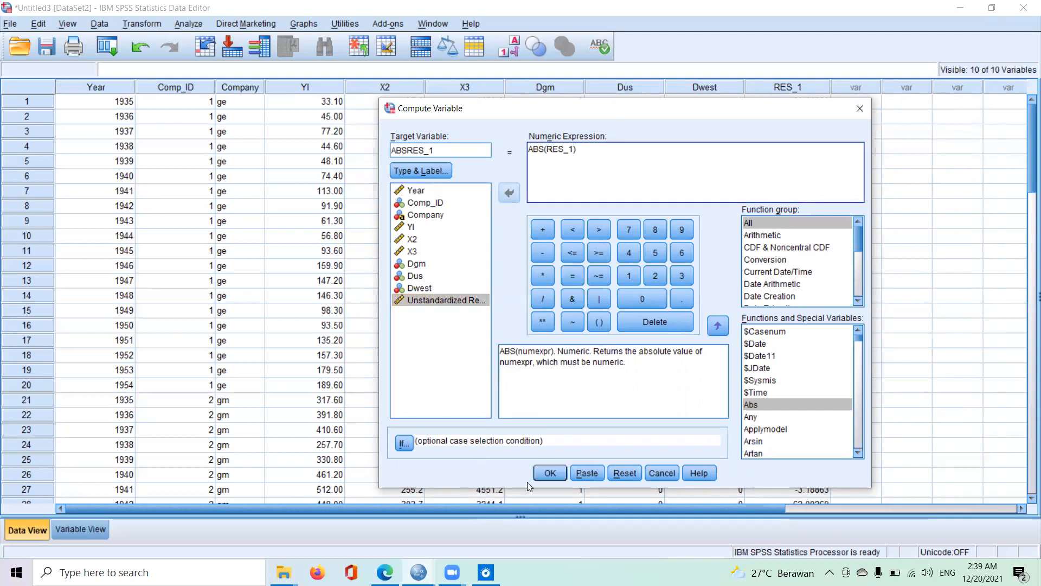
{"action": "left_click", "coordinate": [550, 472]}
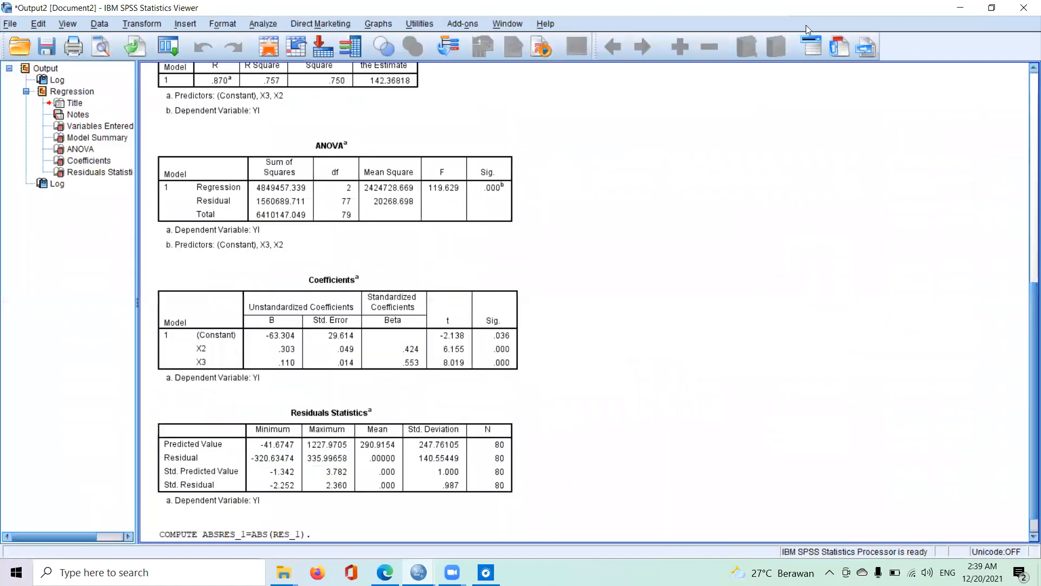
{"action": "left_click", "coordinate": [960, 7]}
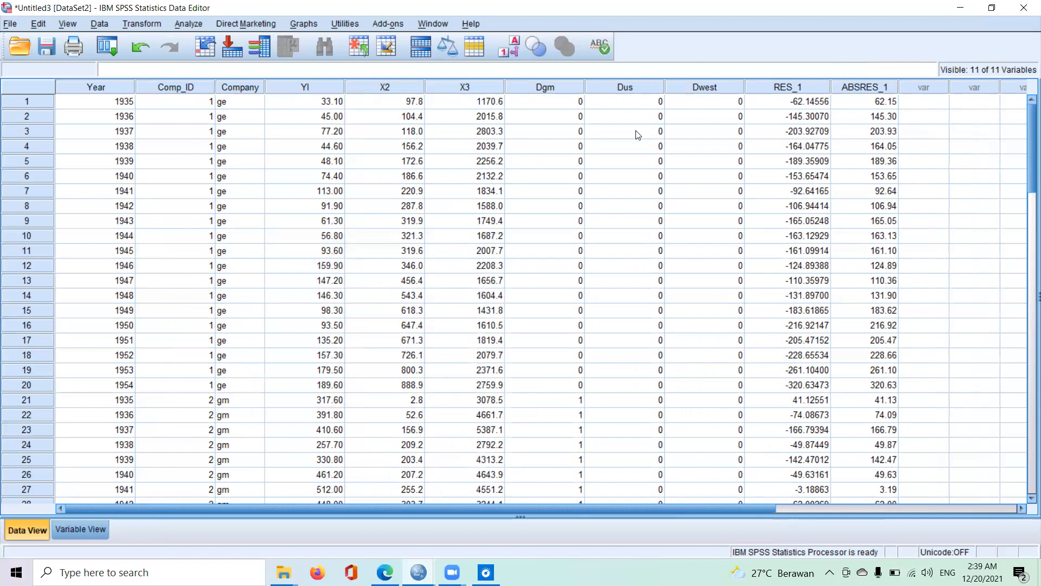
Replace the linear regression's dependent variable with ABSRES_1, keeping X2 and X3 as independents.
{"action": "left_click", "coordinate": [195, 26]}
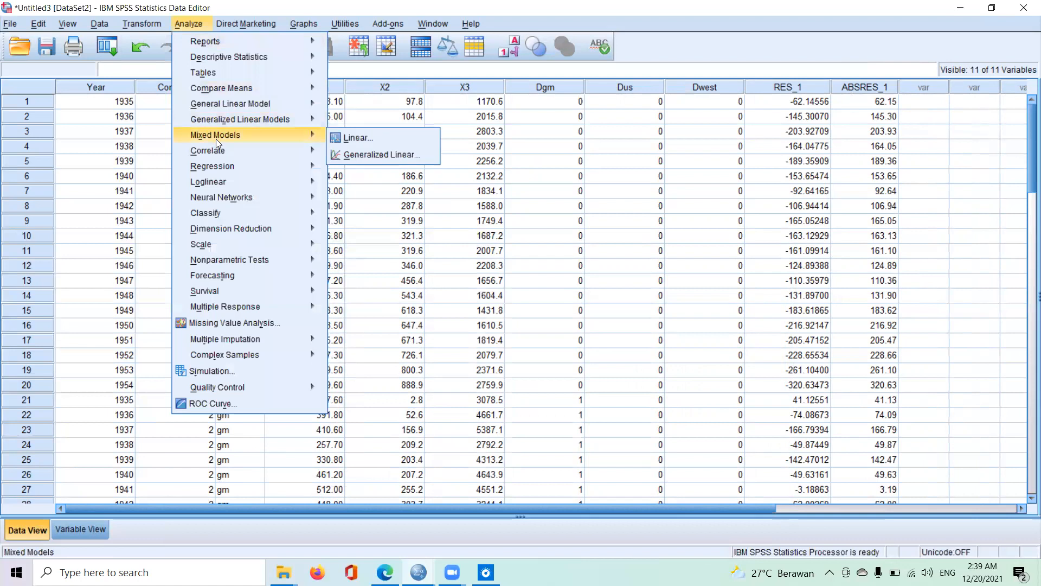
{"action": "mouse_move", "coordinate": [278, 163]}
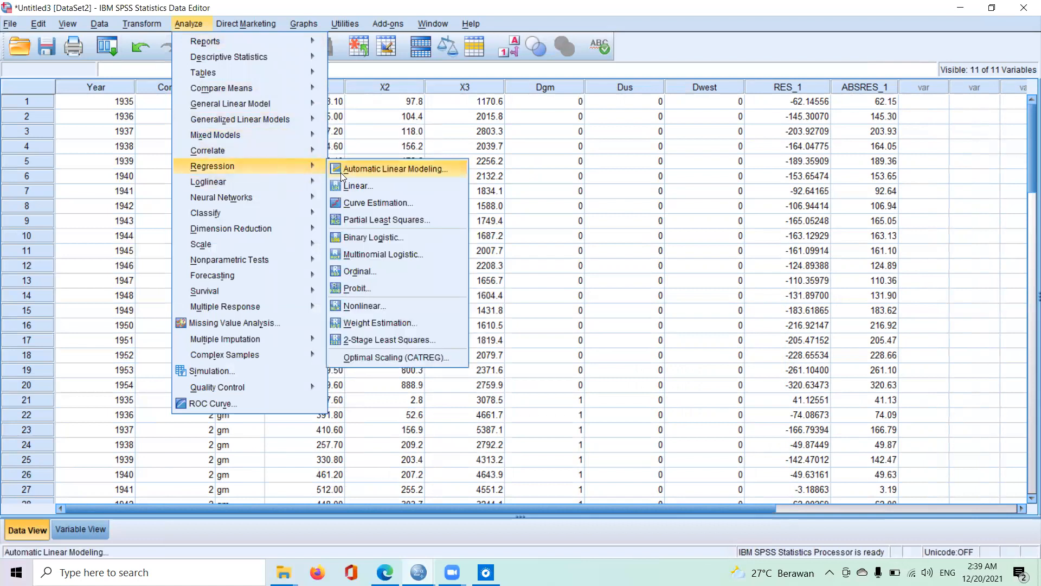
{"action": "left_click", "coordinate": [349, 185]}
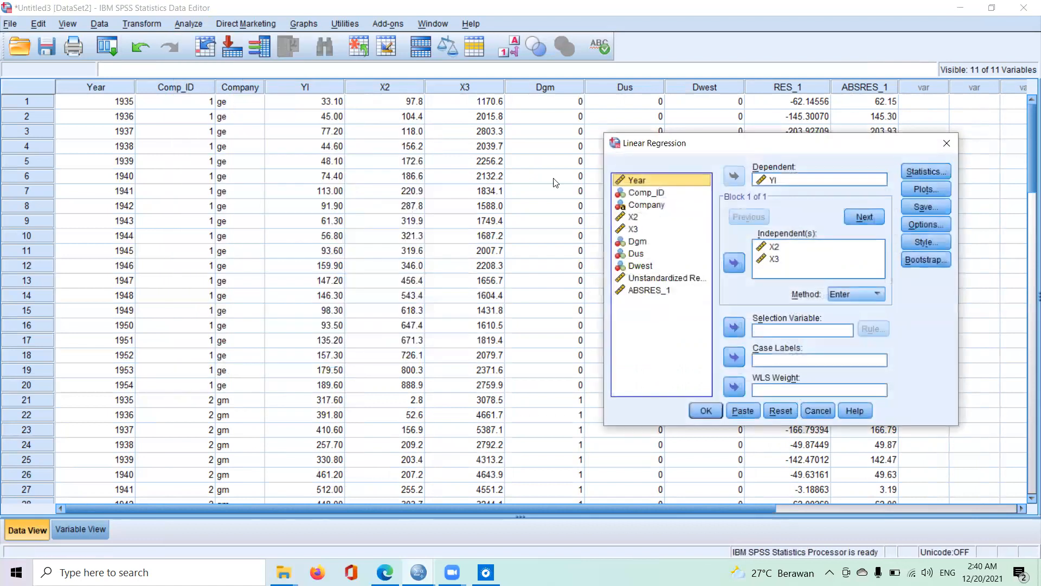
{"action": "left_click", "coordinate": [772, 180]}
{"action": "left_click", "coordinate": [733, 175]}
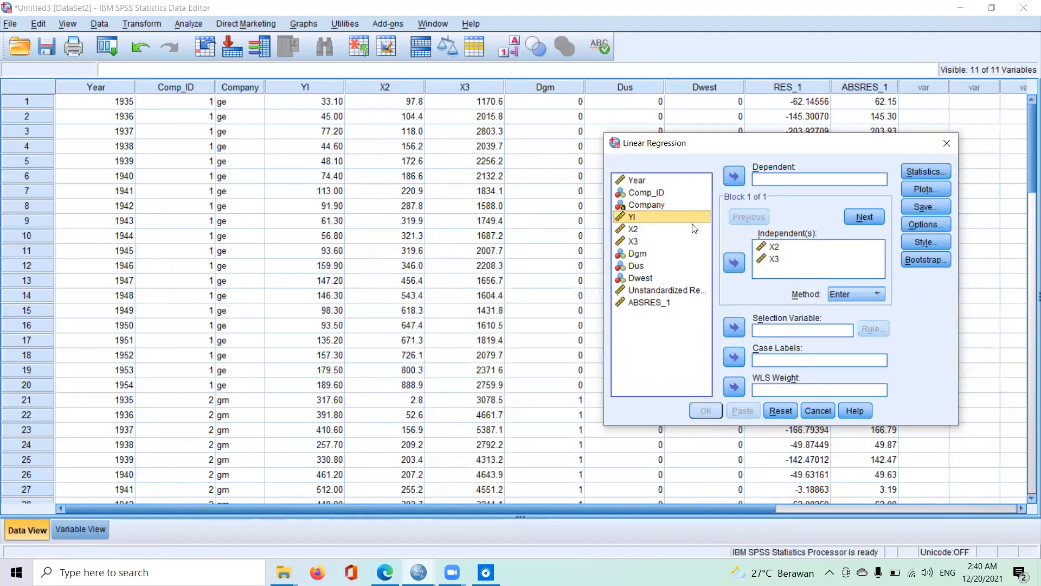
{"action": "left_click", "coordinate": [671, 302]}
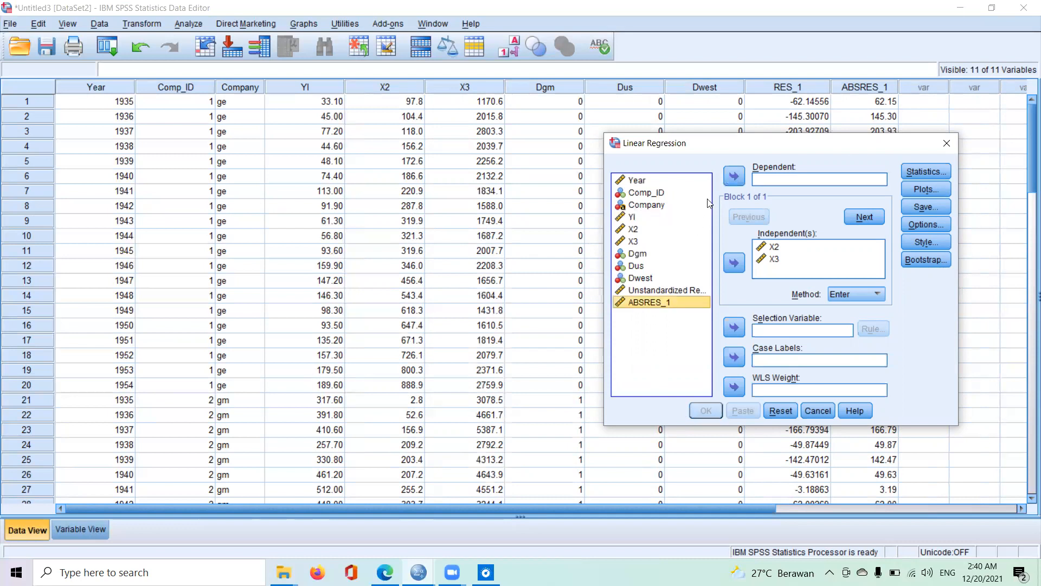
{"action": "left_click", "coordinate": [729, 179]}
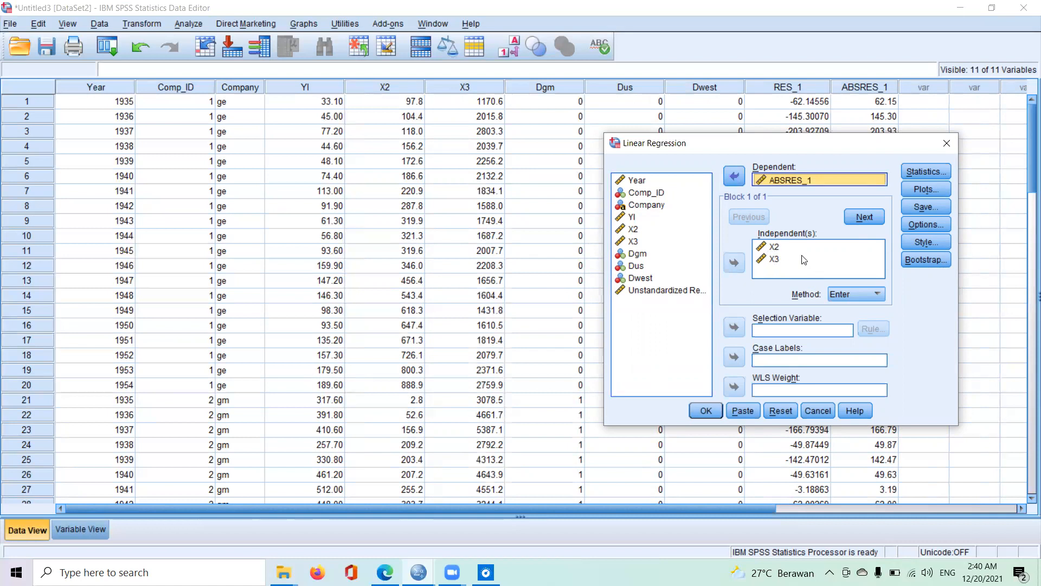
Turn off saving of unstandardized residuals, run the regression, and view its output down to the Coefficients table.
{"action": "left_click", "coordinate": [944, 208]}
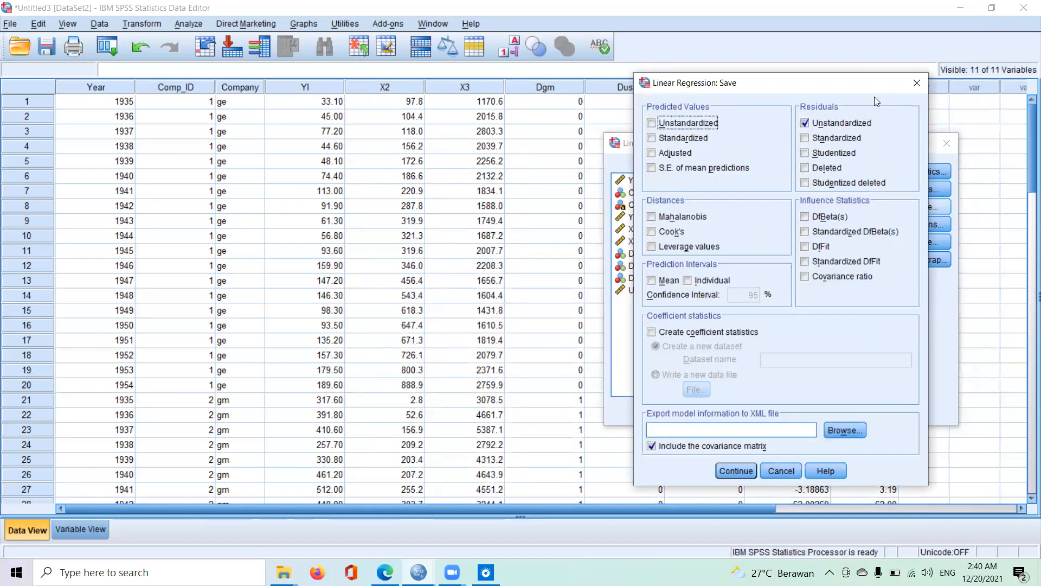
{"action": "left_click", "coordinate": [857, 123]}
{"action": "left_click", "coordinate": [856, 124]}
{"action": "left_click", "coordinate": [735, 471]}
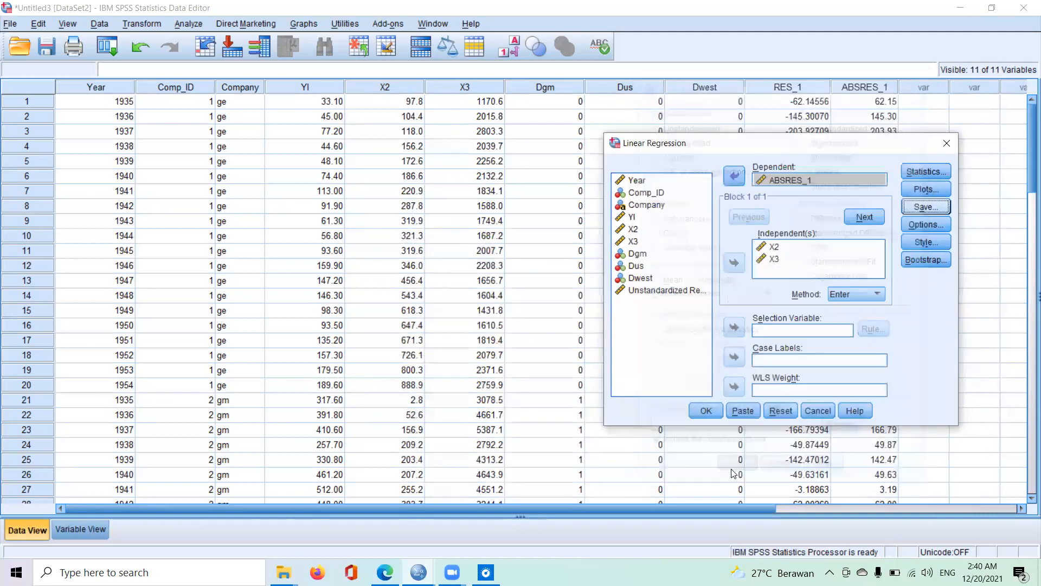
{"action": "left_click", "coordinate": [704, 414]}
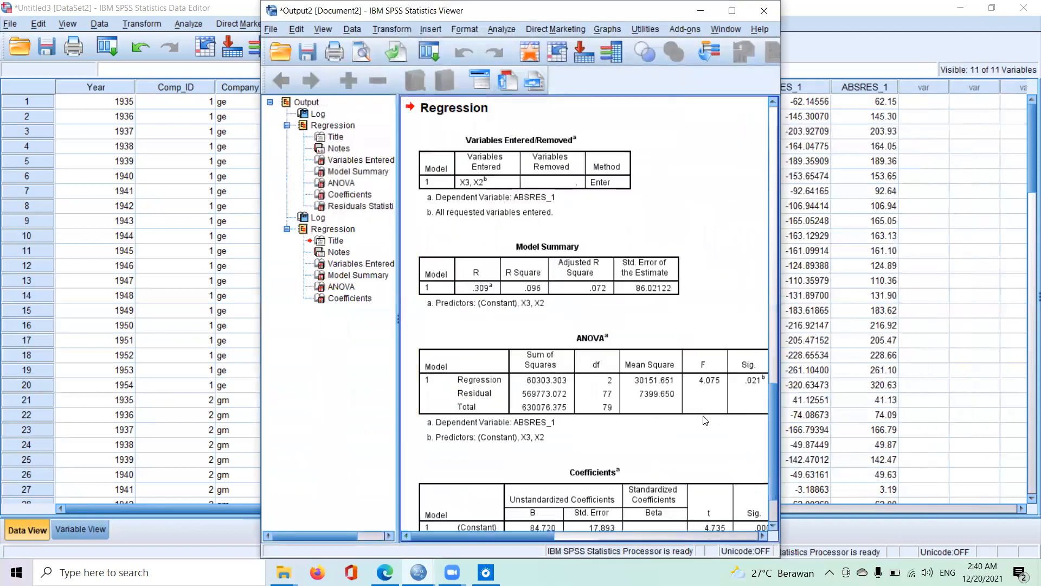
{"action": "left_click", "coordinate": [731, 11]}
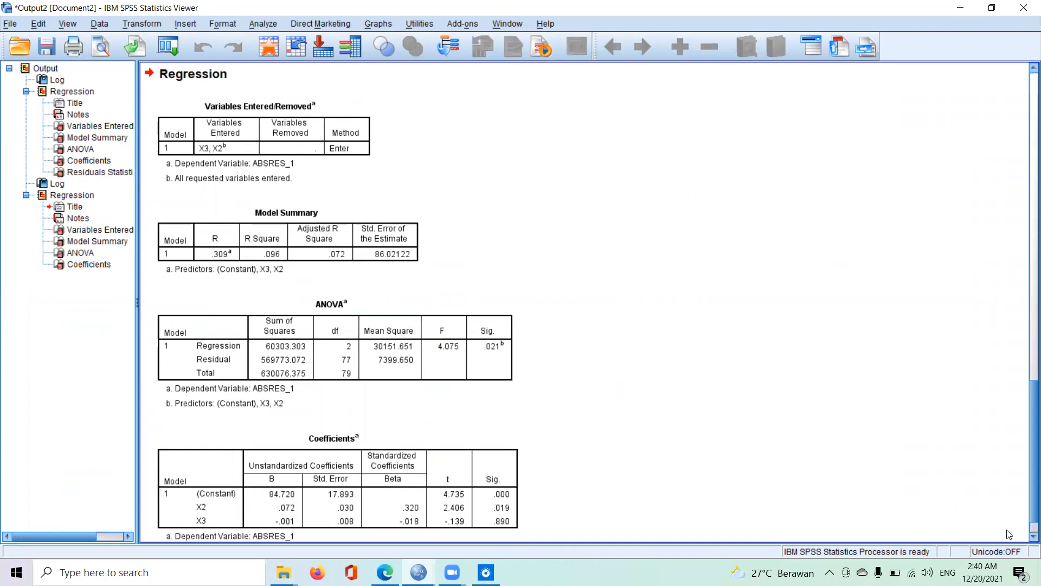
{"action": "left_click", "coordinate": [1033, 536]}
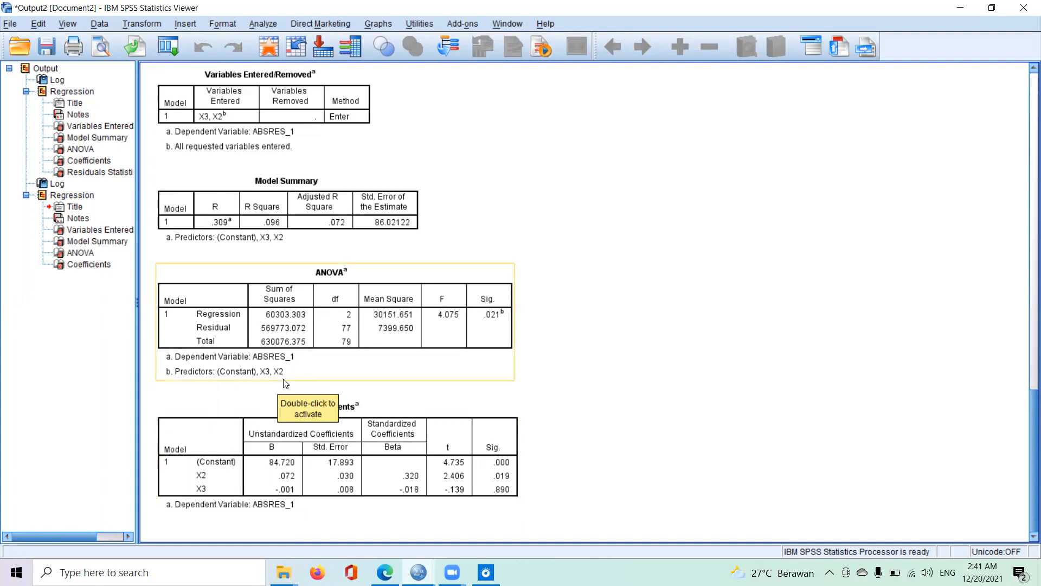
Start defining a simple bar chart whose data are values of individual cases.
{"action": "left_click", "coordinate": [374, 29]}
{"action": "mouse_move", "coordinate": [394, 110]}
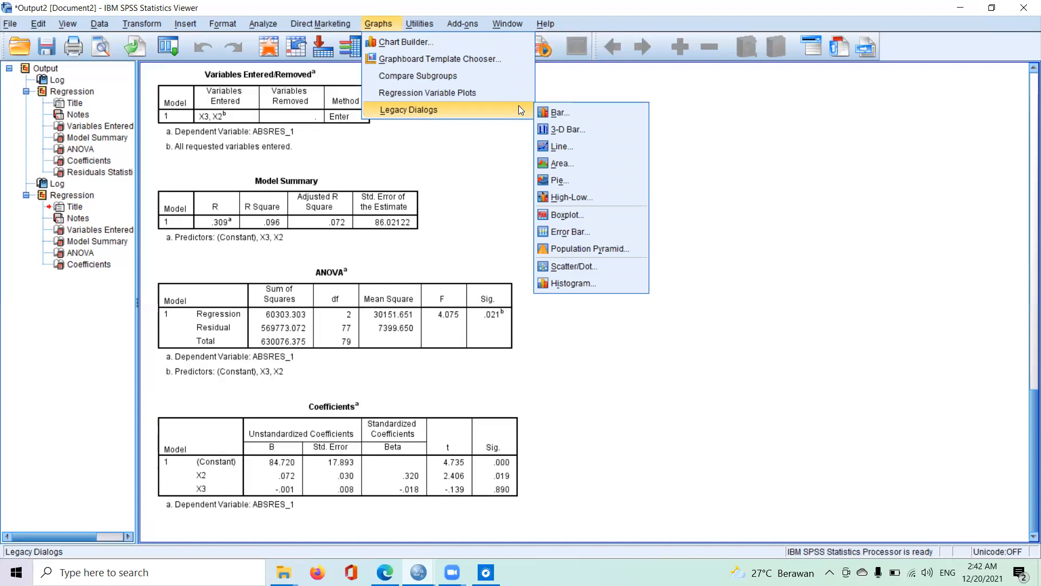
{"action": "left_click", "coordinate": [551, 115]}
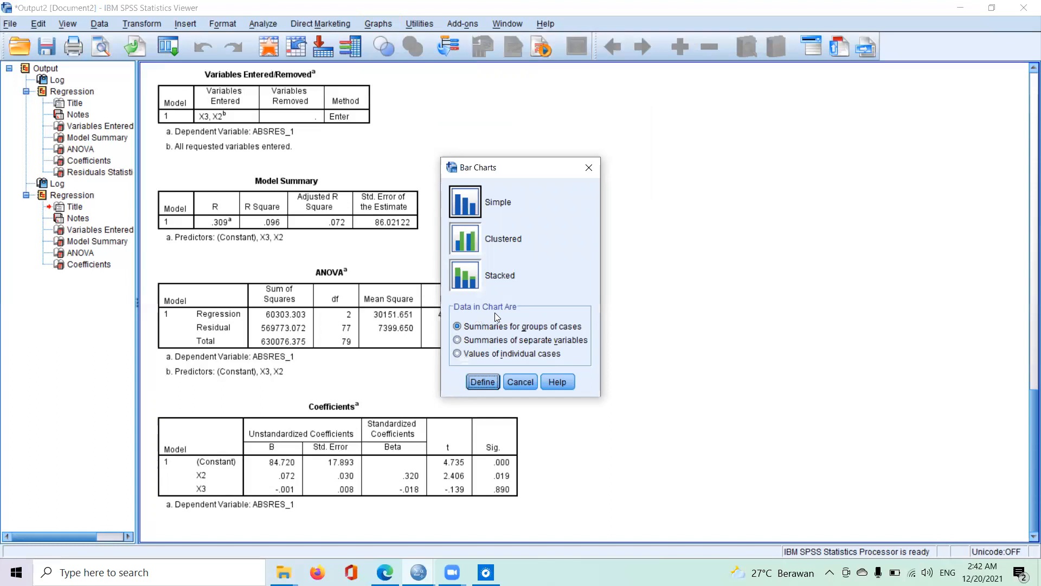
{"action": "left_click", "coordinate": [472, 352]}
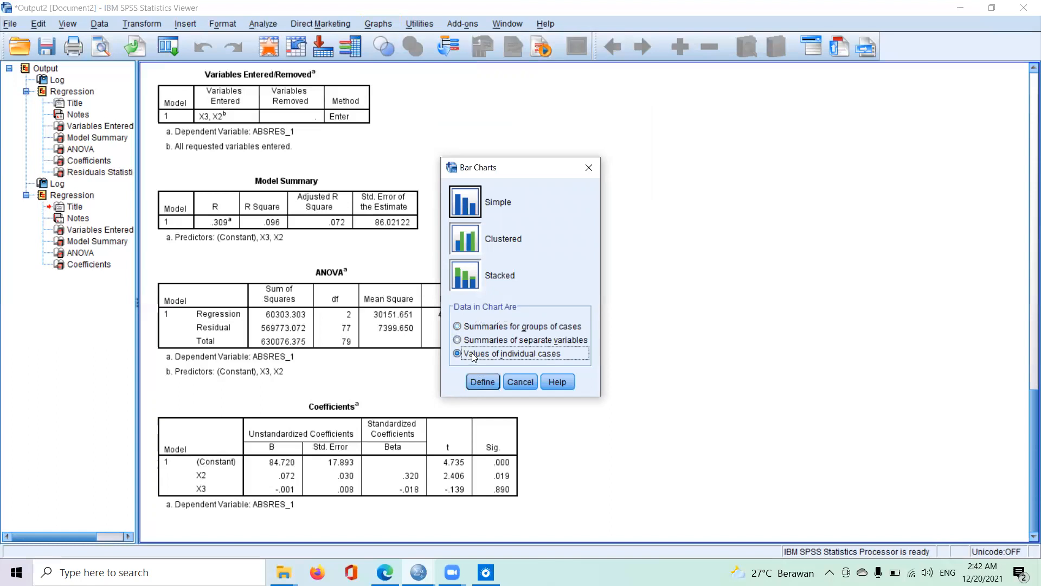
{"action": "left_click", "coordinate": [479, 383]}
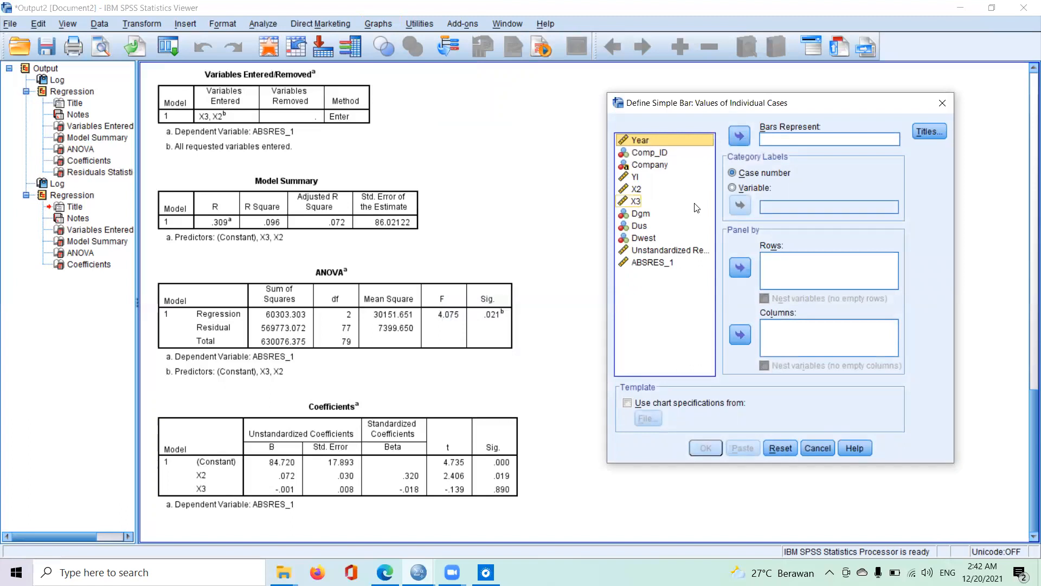
Create the bar chart with X2 as the bar values, labelled by case number, and view the whole graph in the output.
{"action": "left_click", "coordinate": [636, 189]}
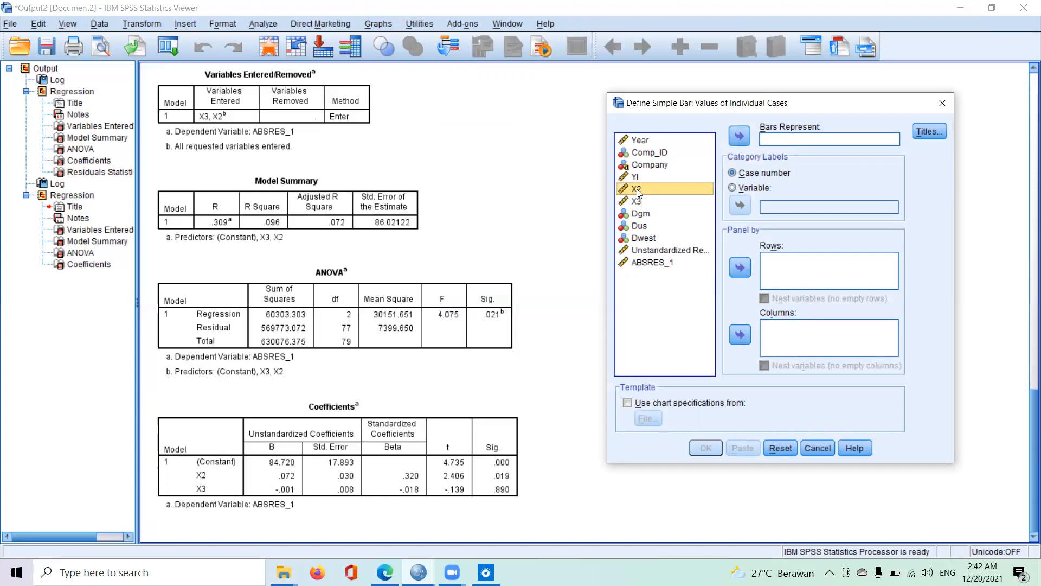
{"action": "left_click", "coordinate": [739, 136]}
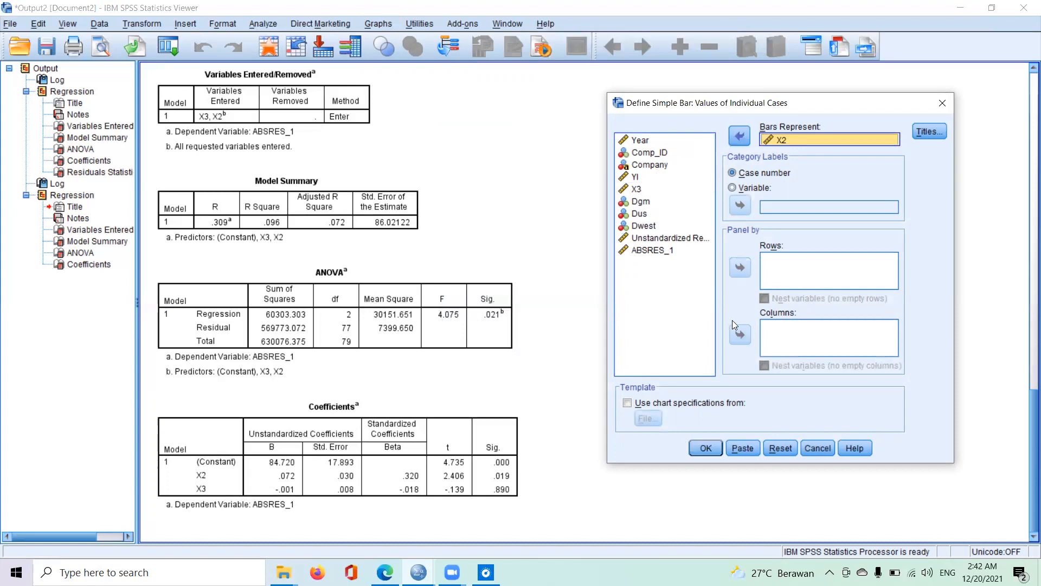
{"action": "left_click", "coordinate": [715, 448]}
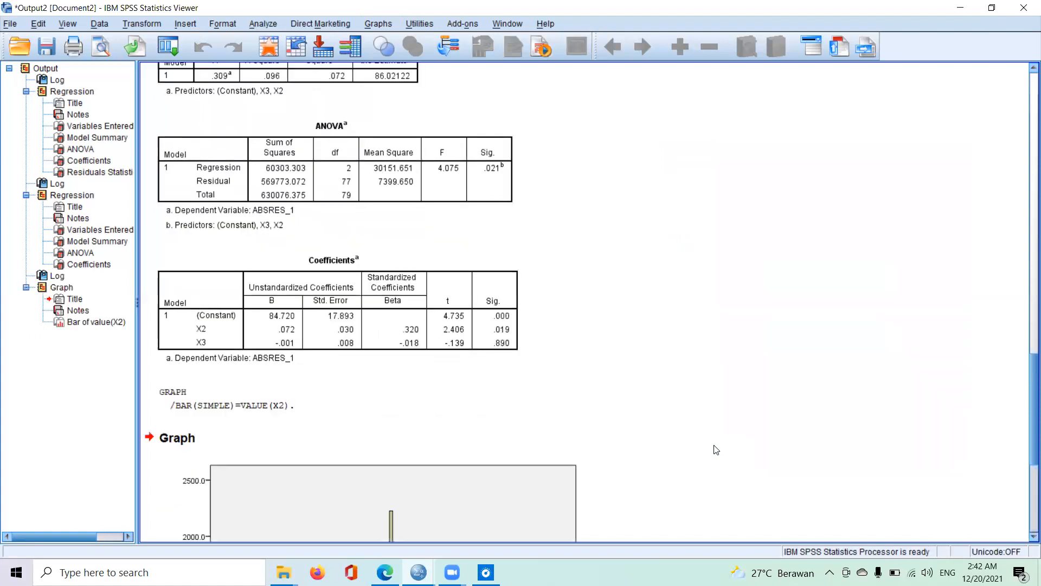
{"action": "left_click", "coordinate": [1033, 536]}
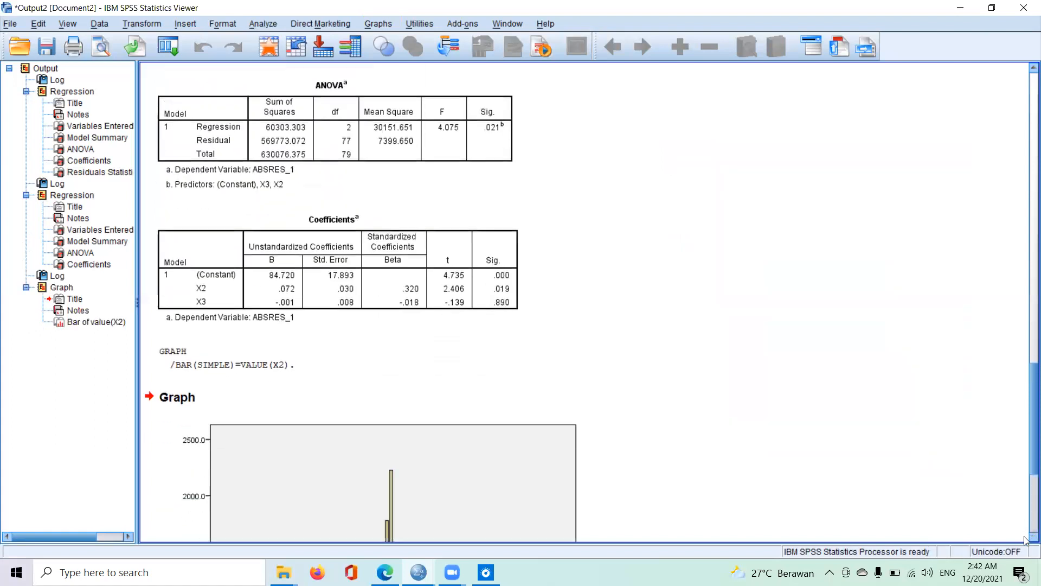
{"action": "scroll", "coordinate": [1026, 539], "scroll_direction": "down", "scroll_amount": 8}
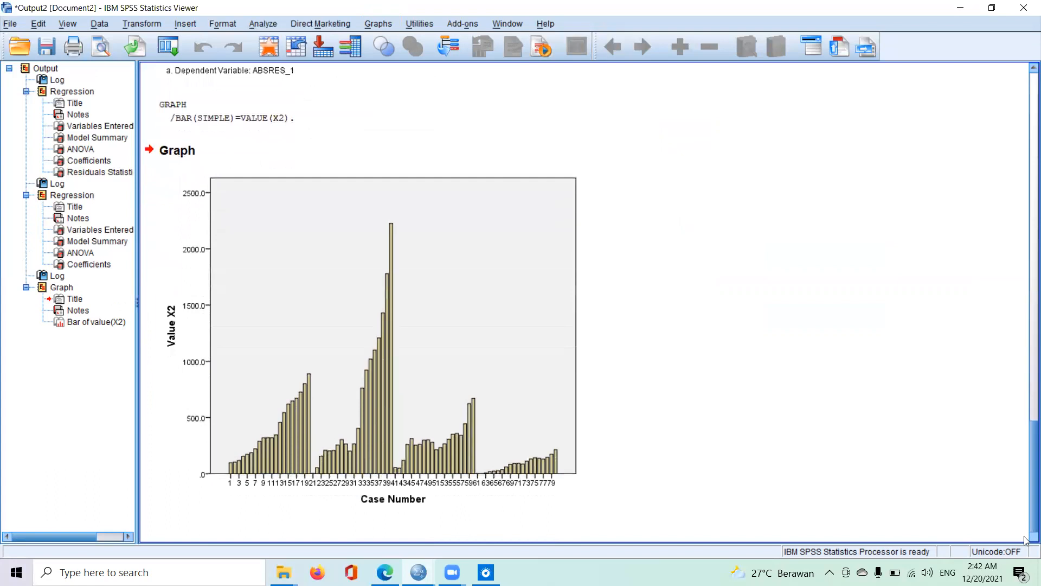
{"action": "left_click", "coordinate": [343, 311]}
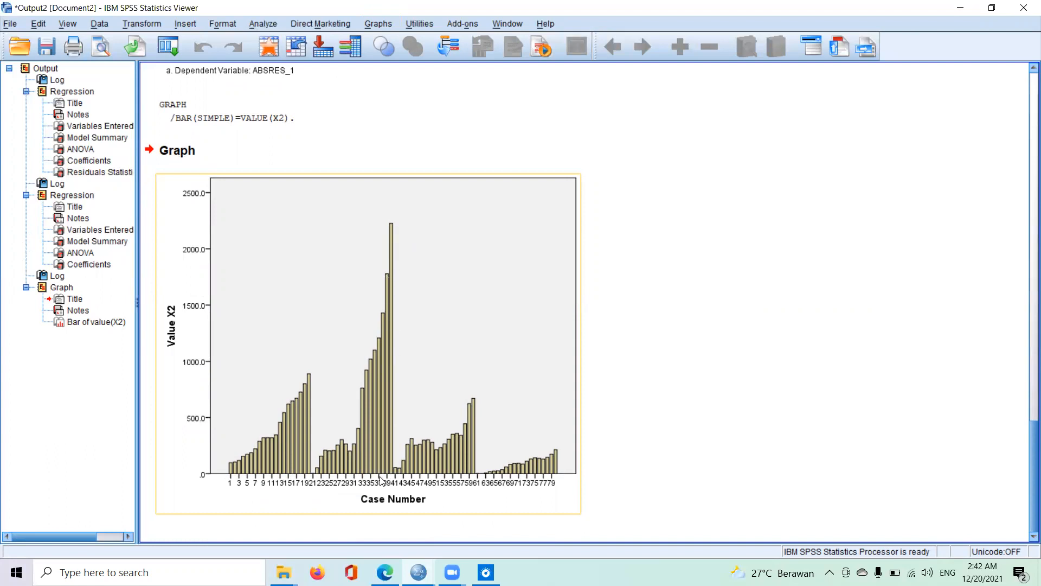
Return to the data and delete case 40, the 1954 record of company gm.
{"action": "left_click", "coordinate": [958, 11]}
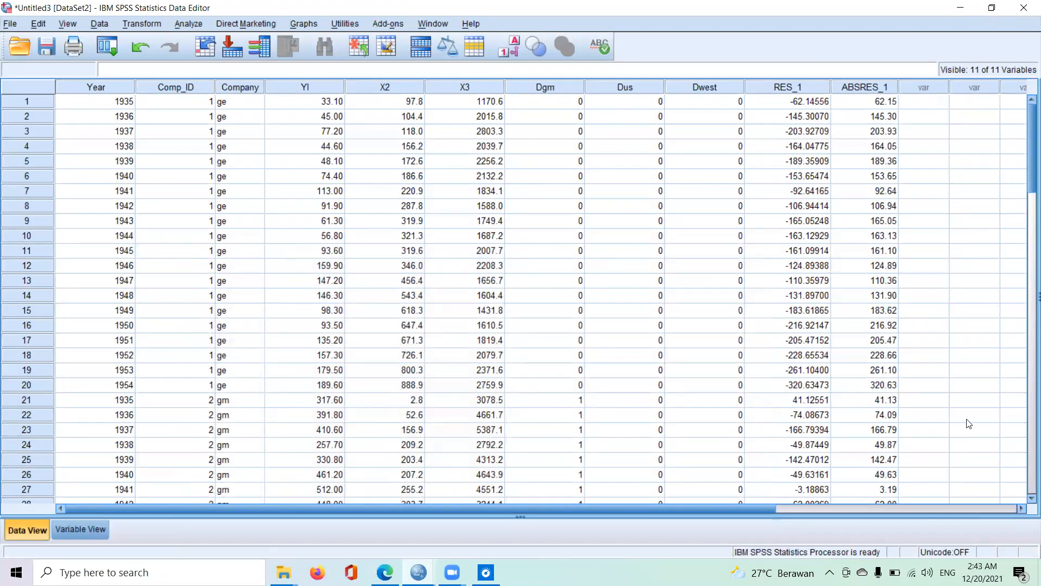
{"action": "left_click", "coordinate": [1026, 499]}
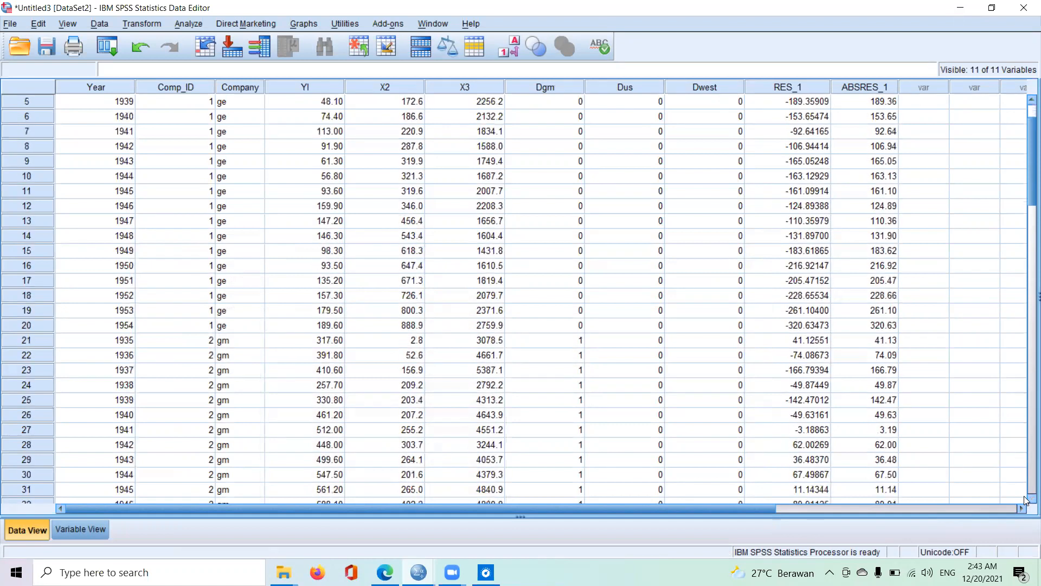
{"action": "left_click", "coordinate": [1026, 499]}
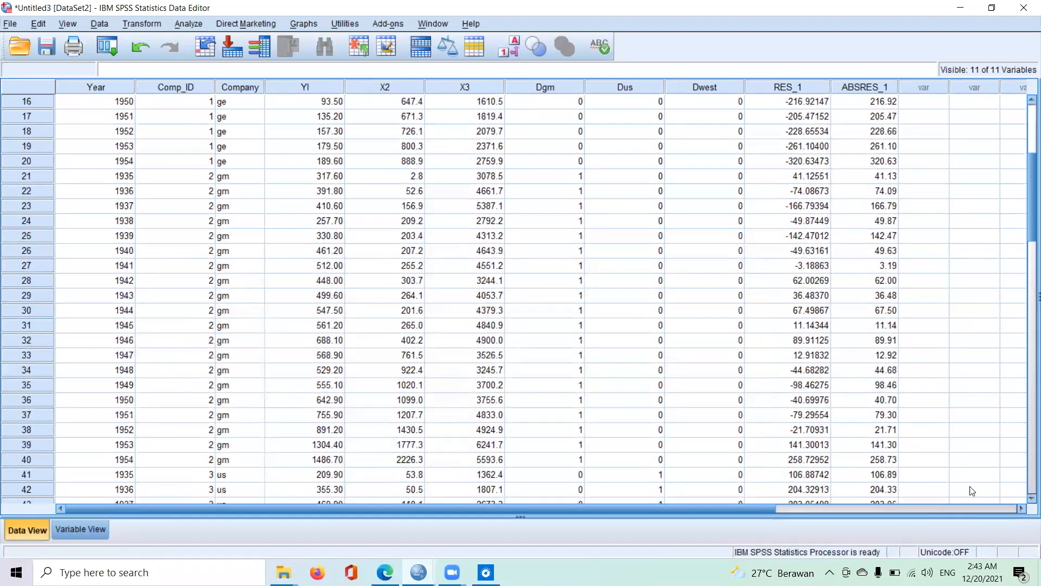
{"action": "left_click", "coordinate": [43, 456]}
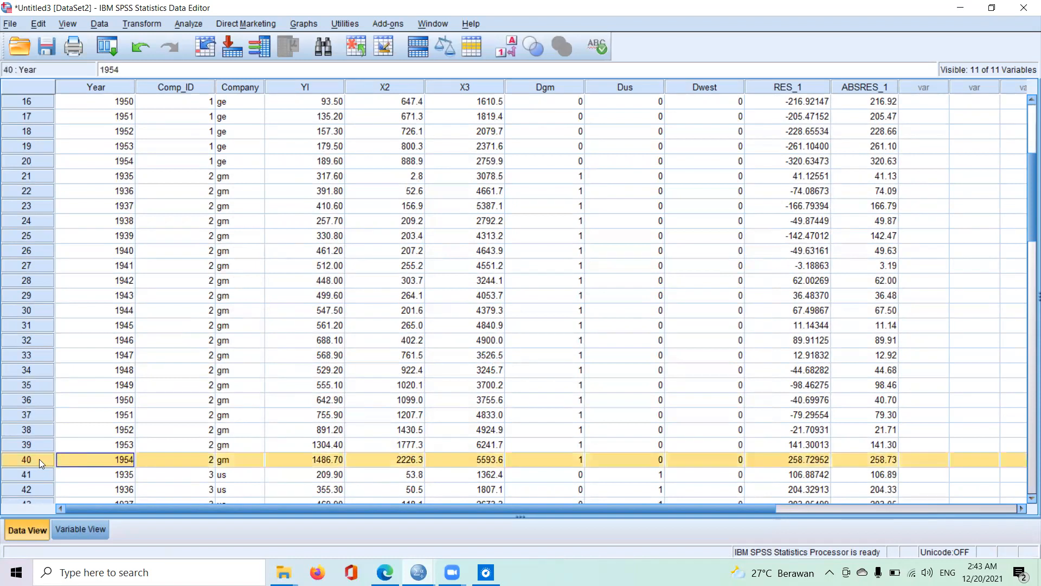
{"action": "right_click", "coordinate": [39, 459]}
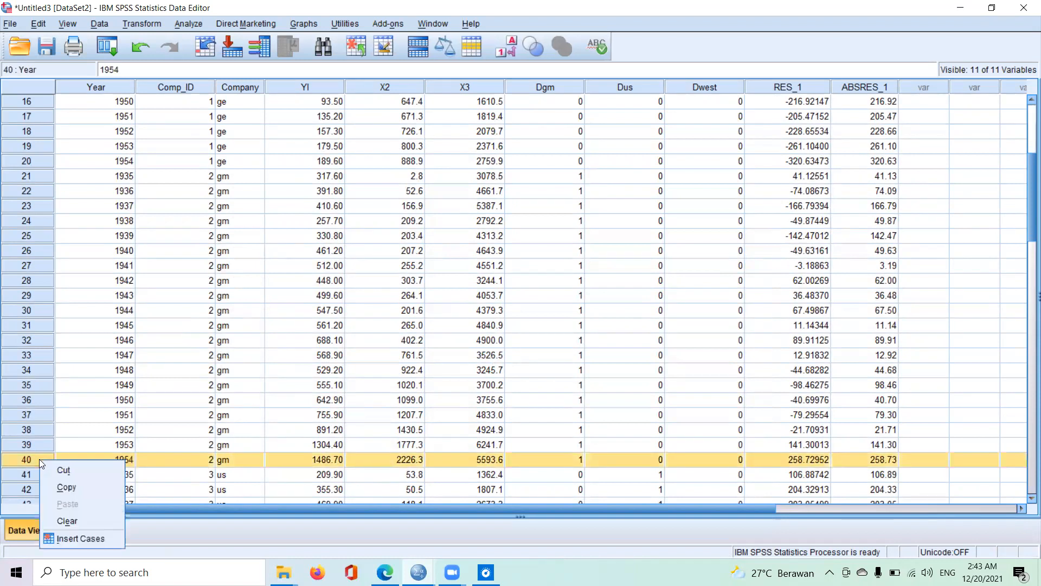
{"action": "left_click", "coordinate": [65, 520]}
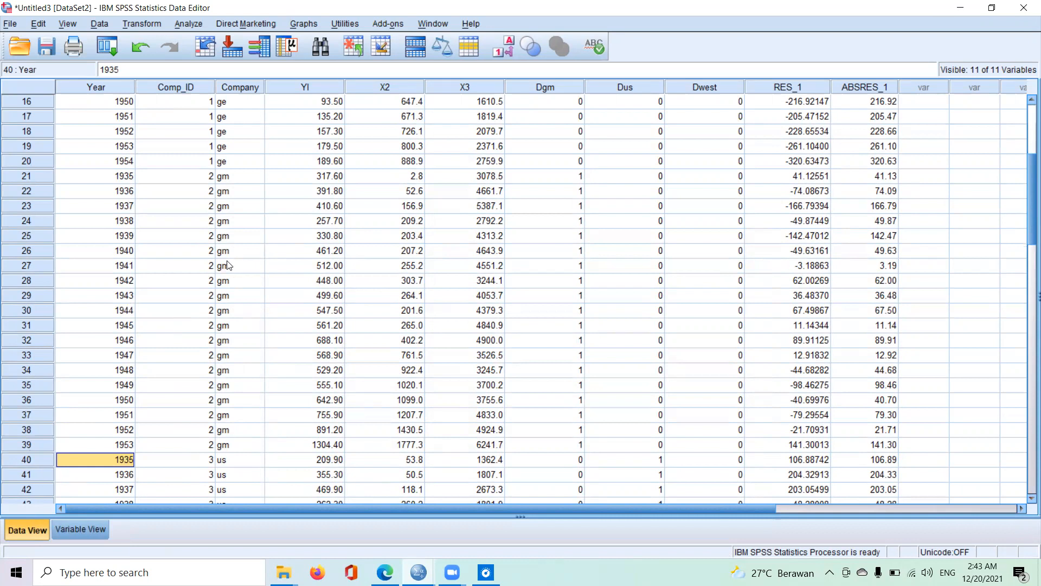
Rerun the linear regression of ABSRES_1 on X2 and X3, and maximize its output.
{"action": "left_click", "coordinate": [191, 25]}
{"action": "mouse_move", "coordinate": [221, 151]}
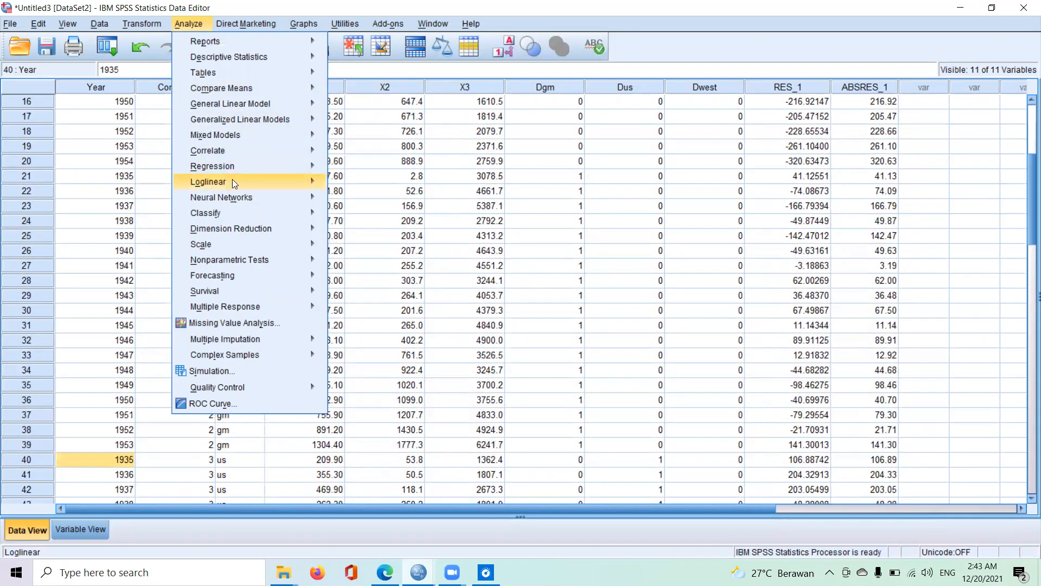
{"action": "mouse_move", "coordinate": [267, 166]}
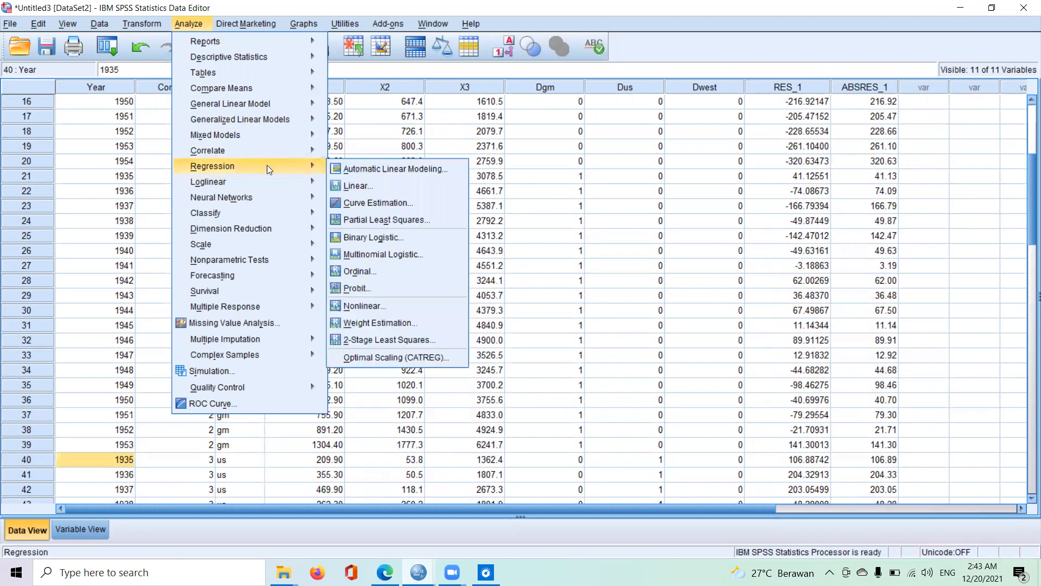
{"action": "left_click", "coordinate": [352, 186]}
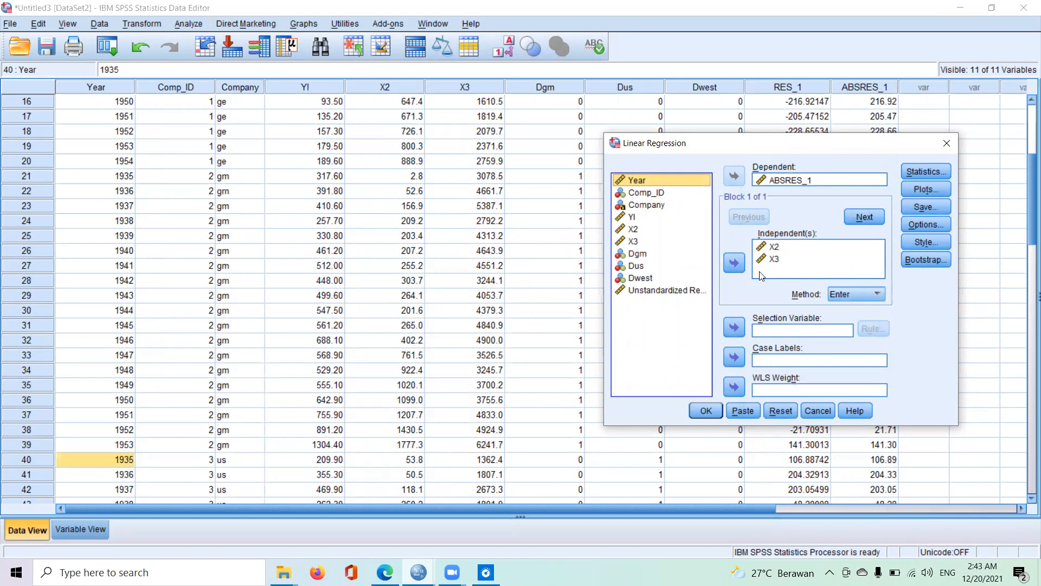
{"action": "left_click", "coordinate": [703, 412]}
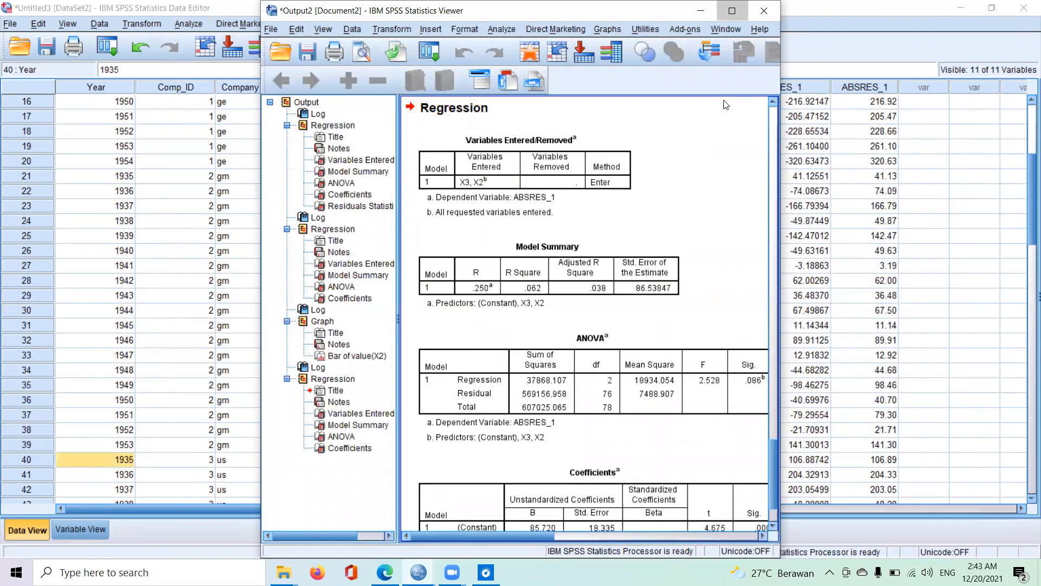
{"action": "left_click", "coordinate": [732, 11]}
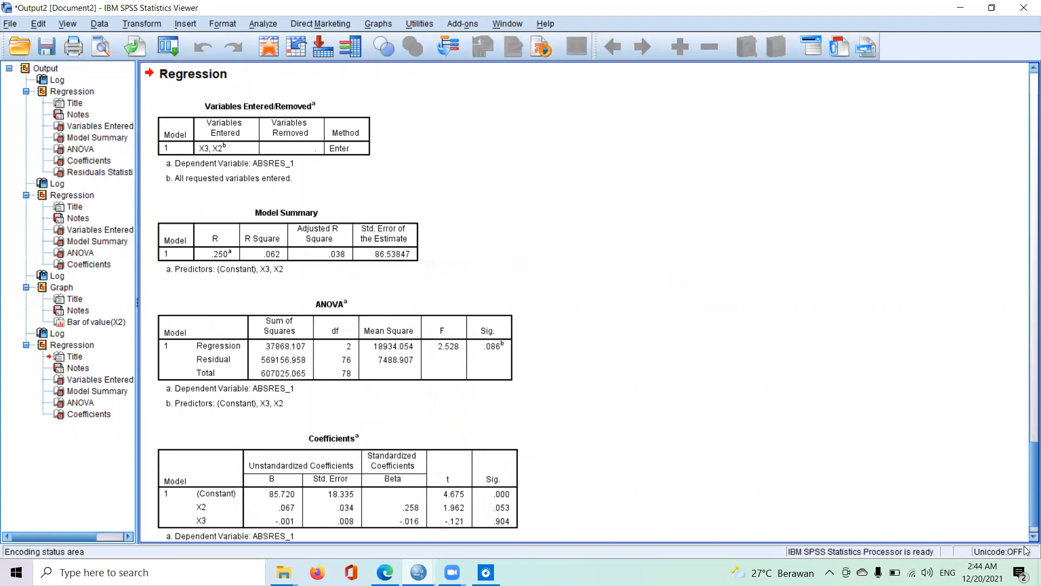
Examine the Sig. values of X2 and X3 in the new regression's Coefficients table.
{"action": "scroll", "coordinate": [1025, 541], "scroll_direction": "down", "scroll_amount": 1}
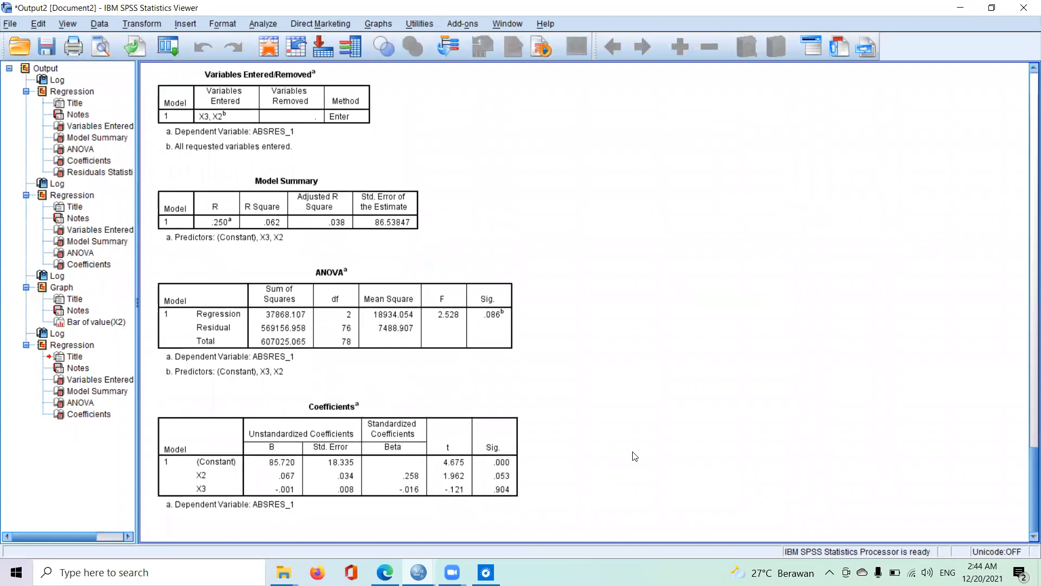
{"action": "left_click", "coordinate": [413, 415]}
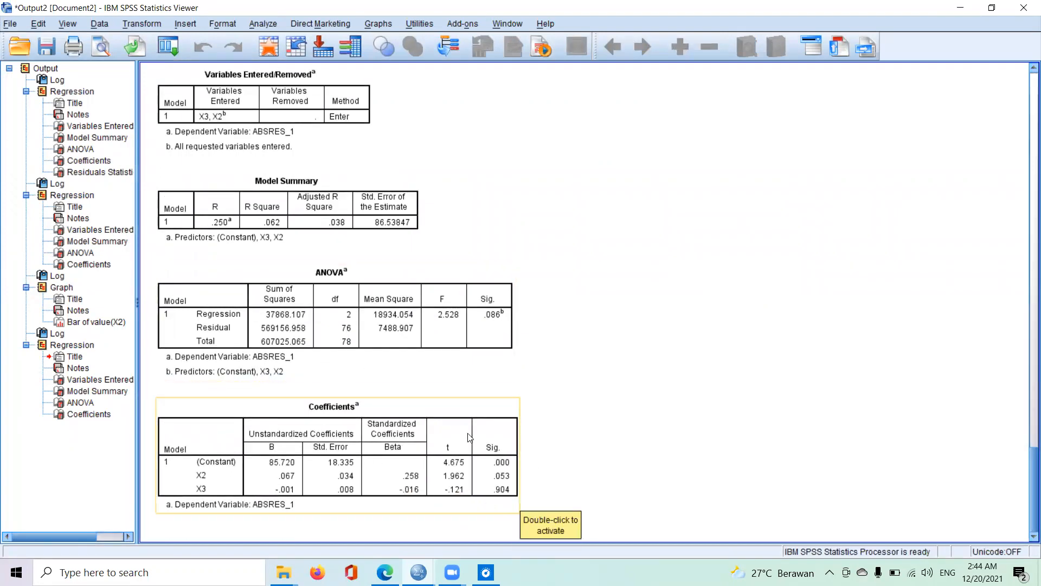
{"action": "left_click", "coordinate": [596, 378]}
{"action": "left_click", "coordinate": [316, 425]}
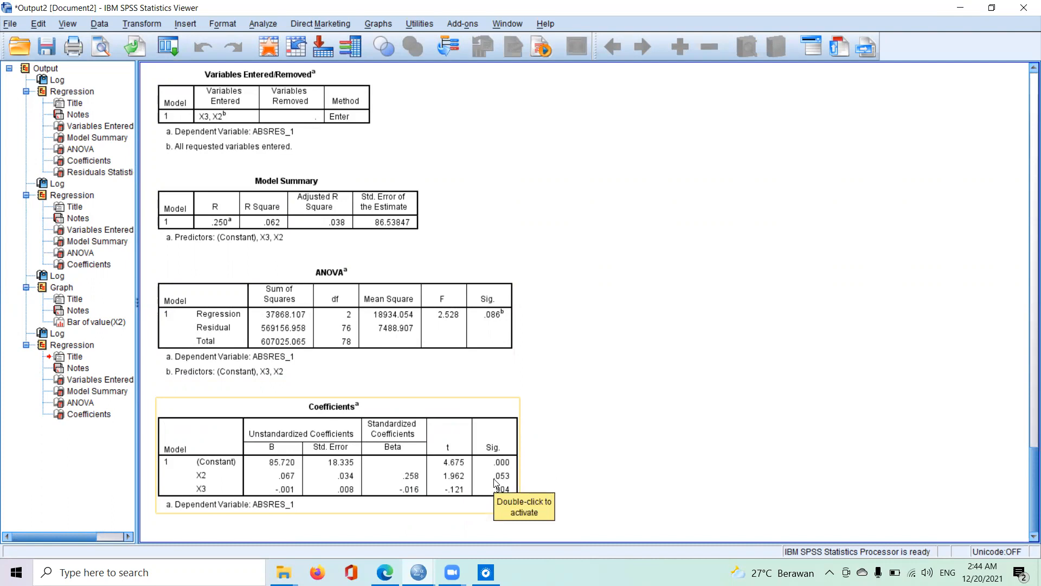
{"action": "left_click", "coordinate": [586, 484]}
{"action": "left_click", "coordinate": [496, 494]}
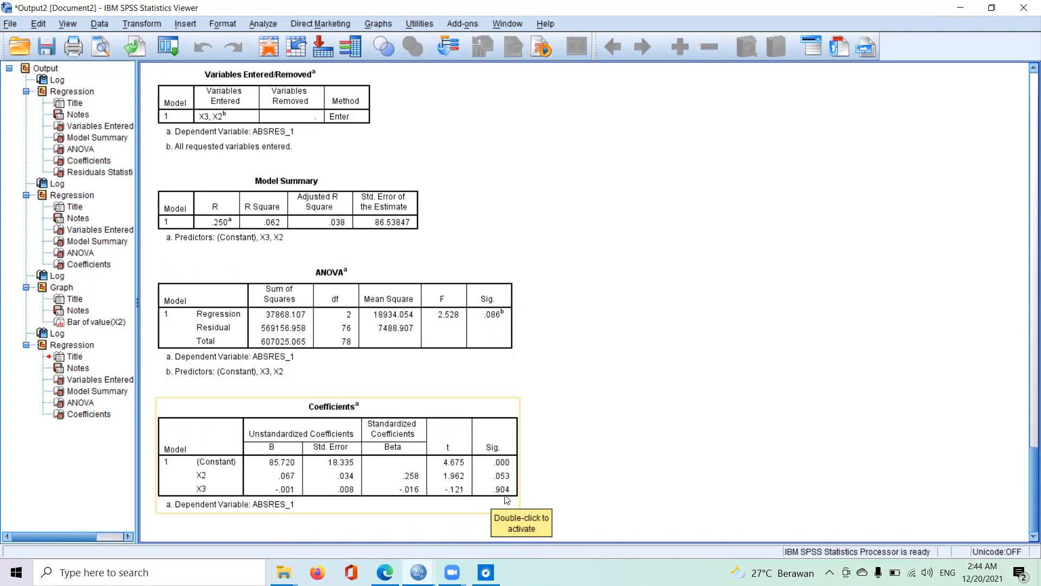
{"action": "left_click", "coordinate": [527, 496]}
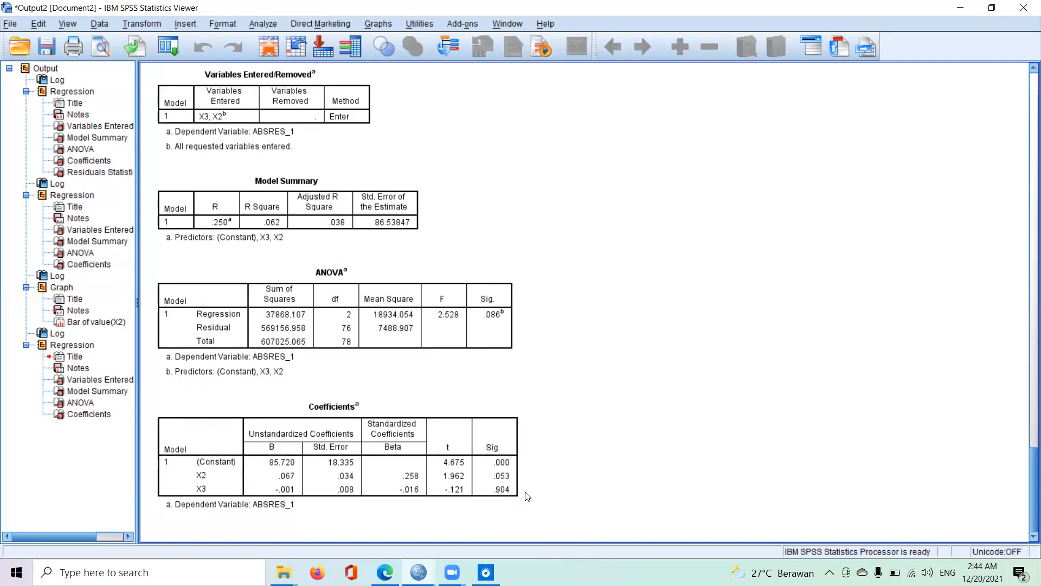
{"action": "left_click", "coordinate": [477, 487]}
Switch to the lecture PDF in the Edge browser and go to the "Pengujian Autokorelasi" slide on page 3.
{"action": "left_click", "coordinate": [961, 9]}
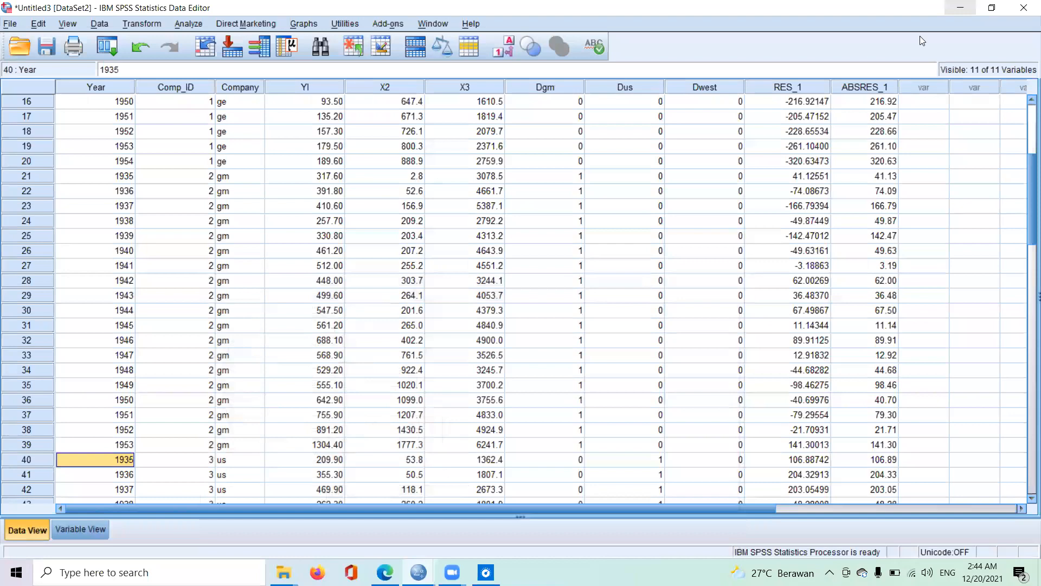
{"action": "left_click", "coordinate": [960, 12]}
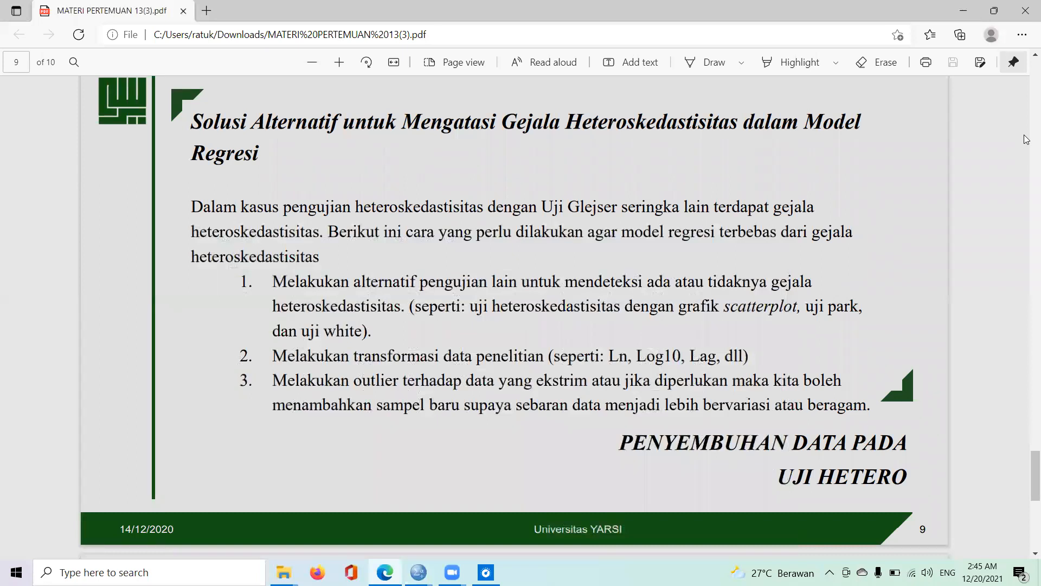
{"action": "scroll", "coordinate": [1027, 140], "scroll_direction": "up", "scroll_amount": 20}
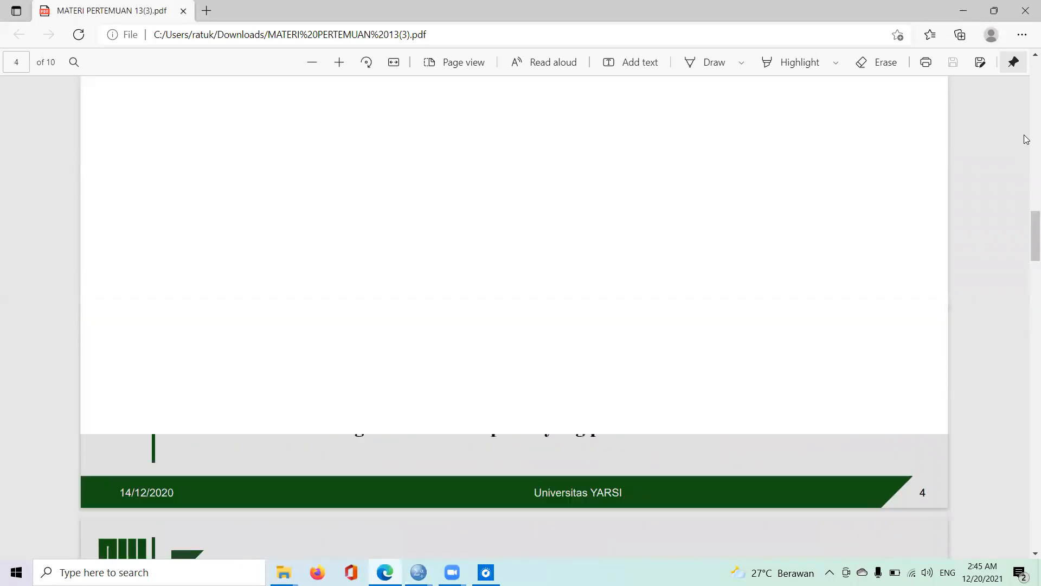
{"action": "scroll", "coordinate": [1026, 140], "scroll_direction": "up", "scroll_amount": 10}
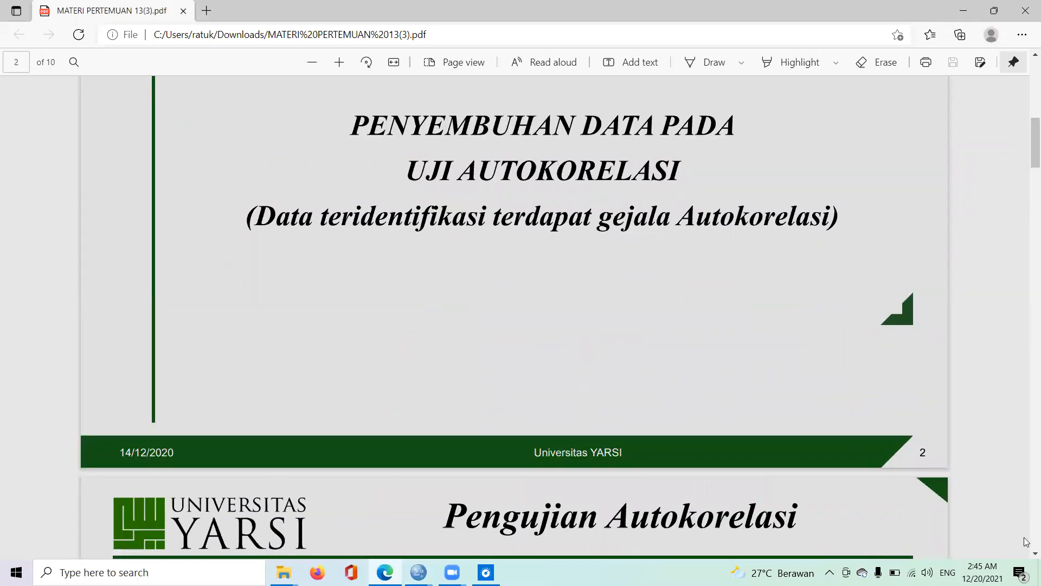
{"action": "scroll", "coordinate": [1026, 556], "scroll_direction": "down", "scroll_amount": 5}
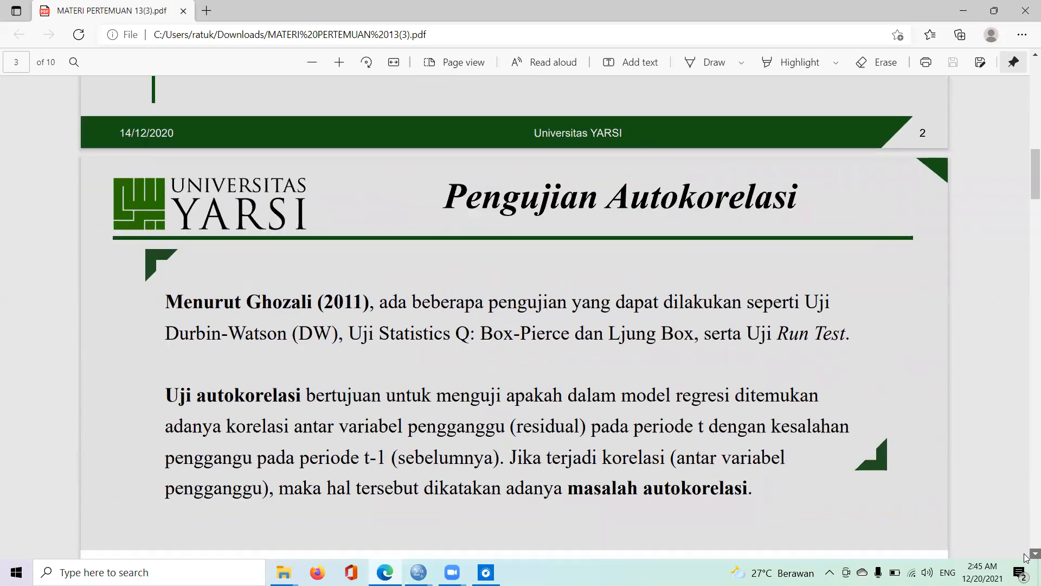
{"action": "scroll", "coordinate": [1025, 556], "scroll_direction": "down", "scroll_amount": 1}
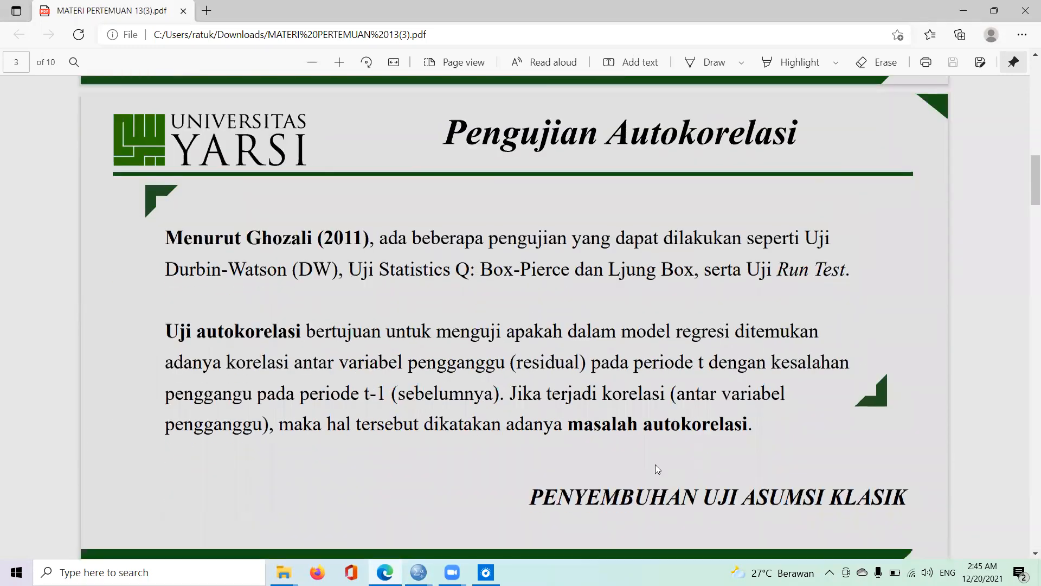
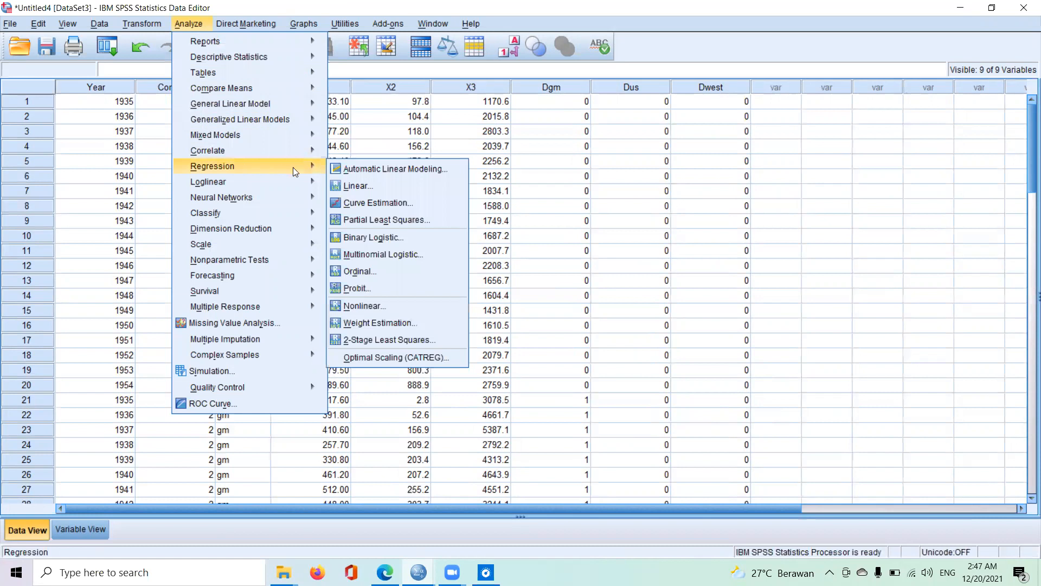
Set up a linear regression with YI as the dependent variable and X2 and X3 as independent variables.
{"action": "left_click", "coordinate": [343, 188]}
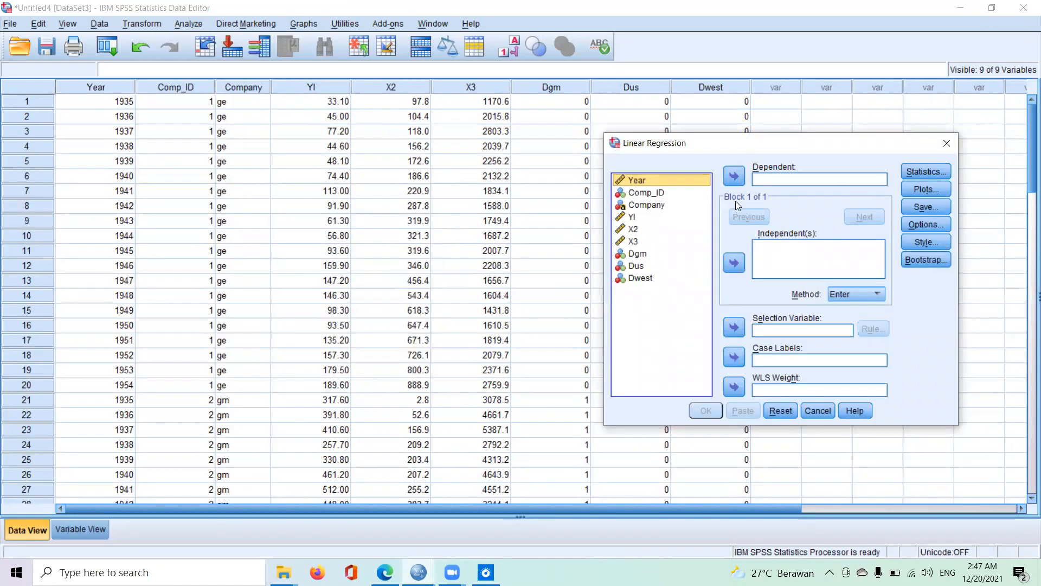
{"action": "left_click", "coordinate": [634, 216]}
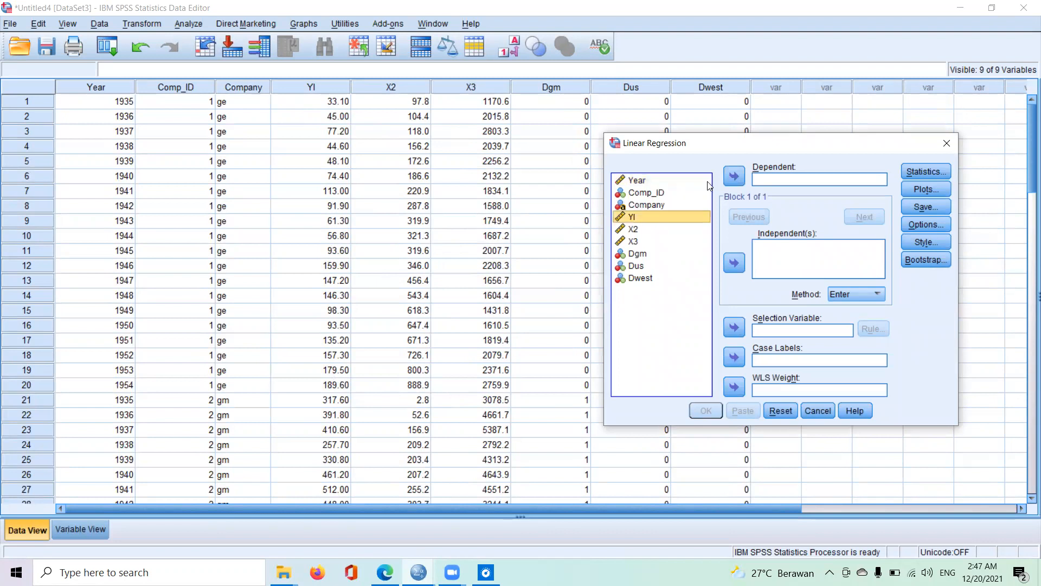
{"action": "left_click", "coordinate": [729, 182]}
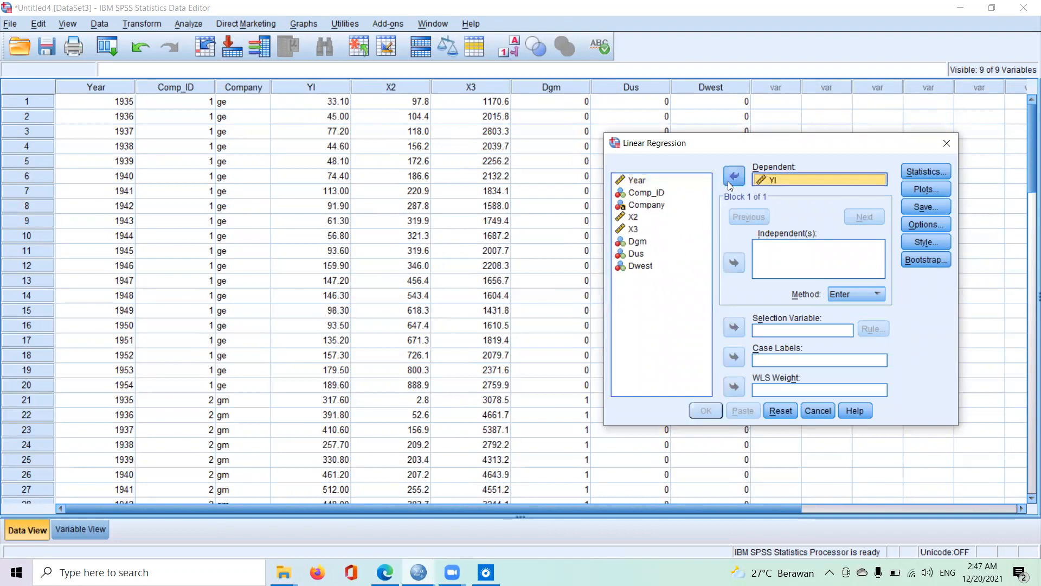
{"action": "left_click", "coordinate": [635, 217]}
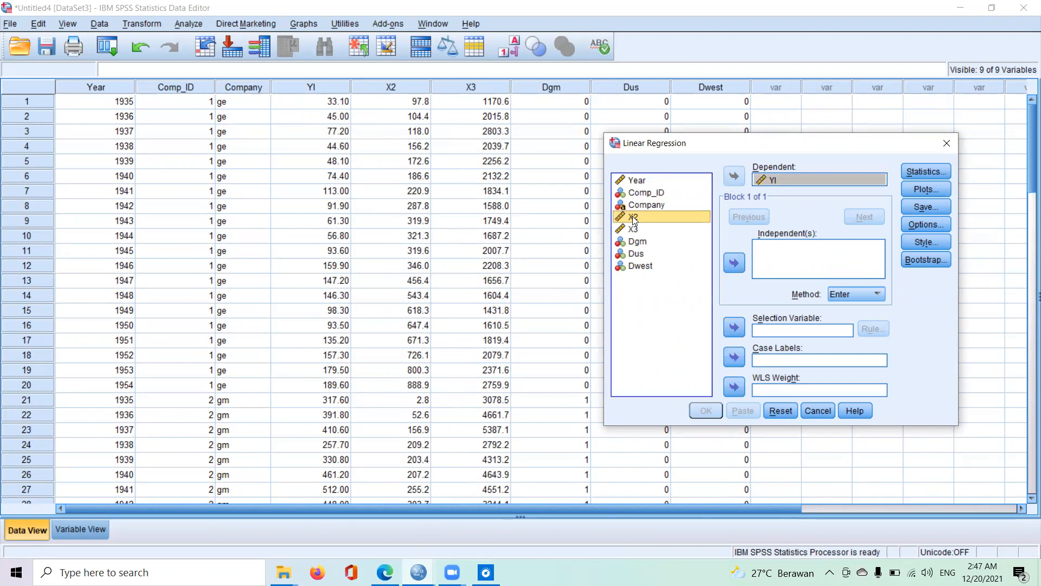
{"action": "key", "text": "shift+Down"}
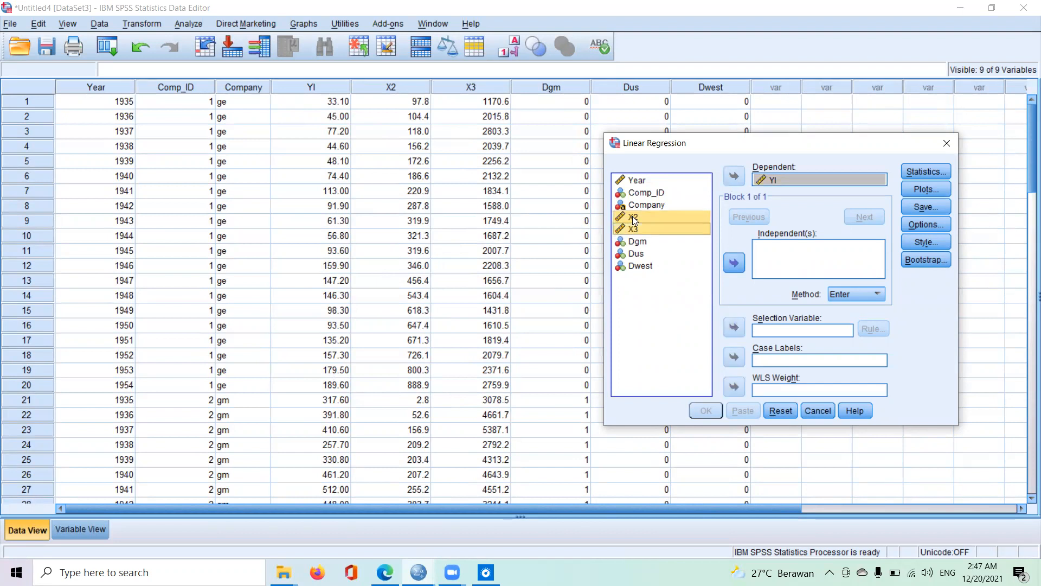
{"action": "left_click", "coordinate": [735, 263]}
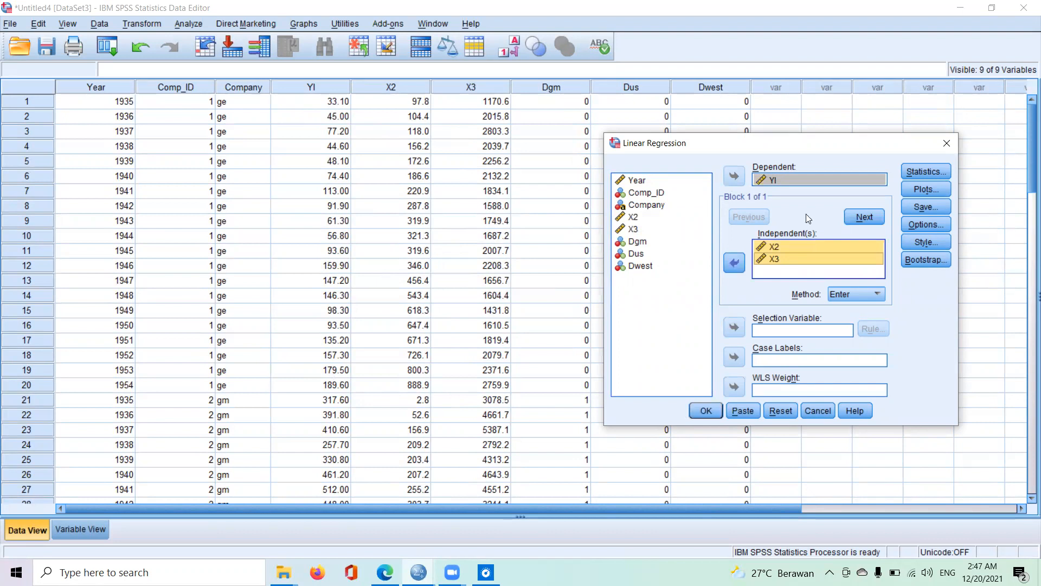
Have the regression save its unstandardized residuals as a new variable, and run it.
{"action": "left_click", "coordinate": [936, 207]}
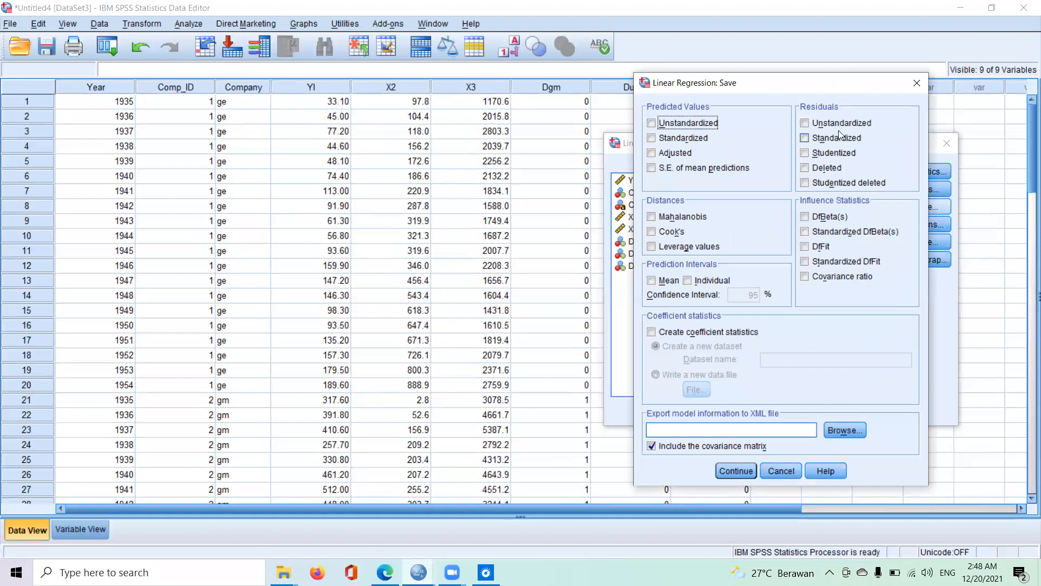
{"action": "left_click", "coordinate": [868, 124]}
{"action": "left_click", "coordinate": [750, 470]}
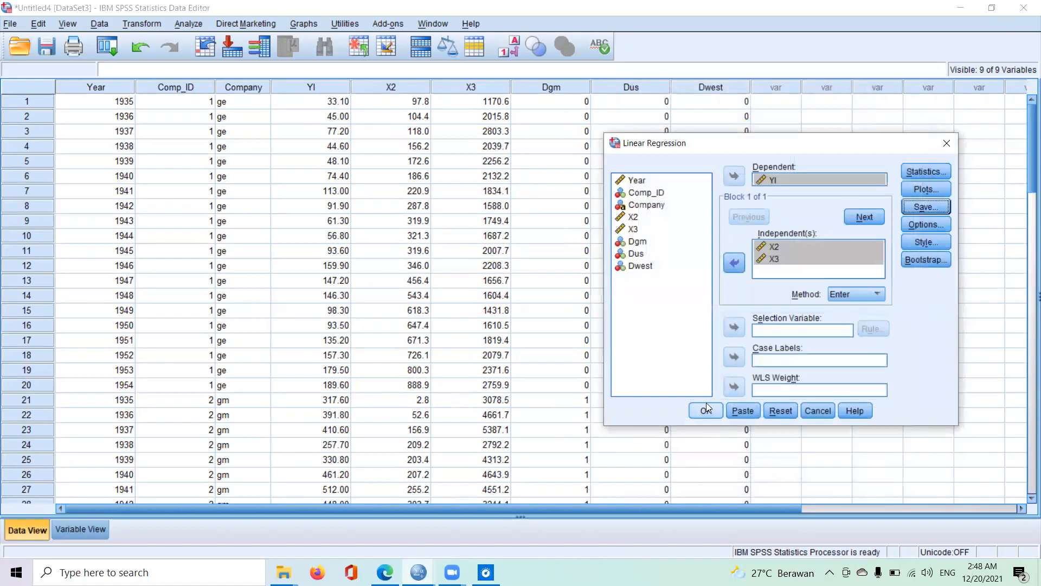
{"action": "left_click", "coordinate": [706, 404]}
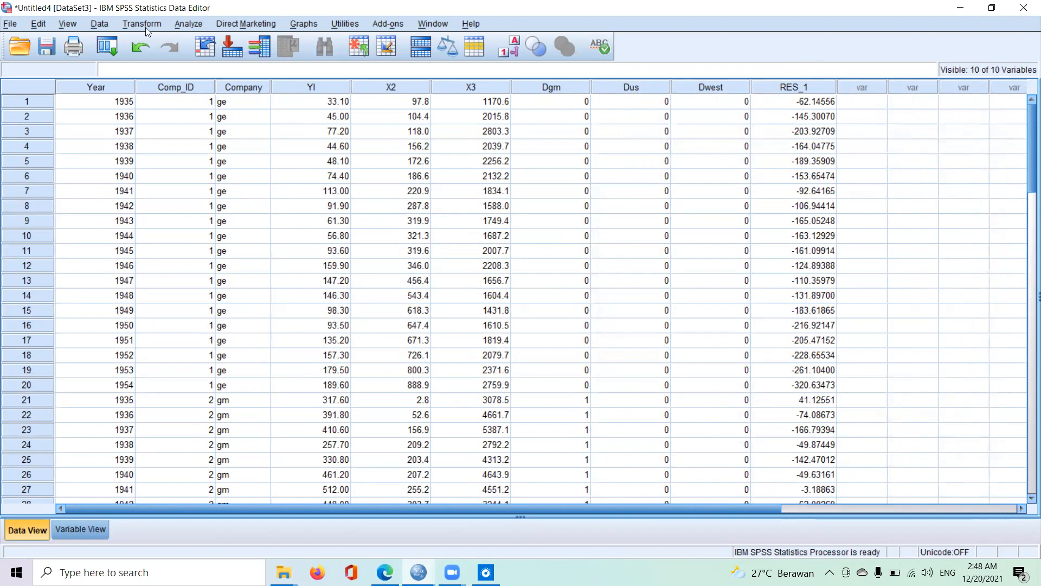
Run a legacy nonparametric Runs Test on the unstandardized residual with the median cut point, and view its output maximized.
{"action": "left_click", "coordinate": [183, 25]}
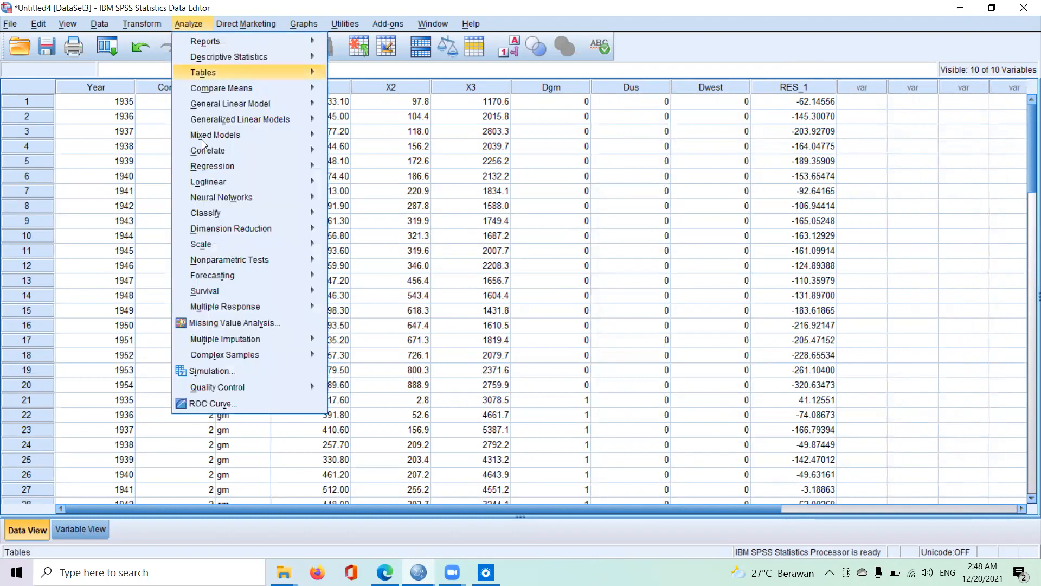
{"action": "mouse_move", "coordinate": [229, 255]}
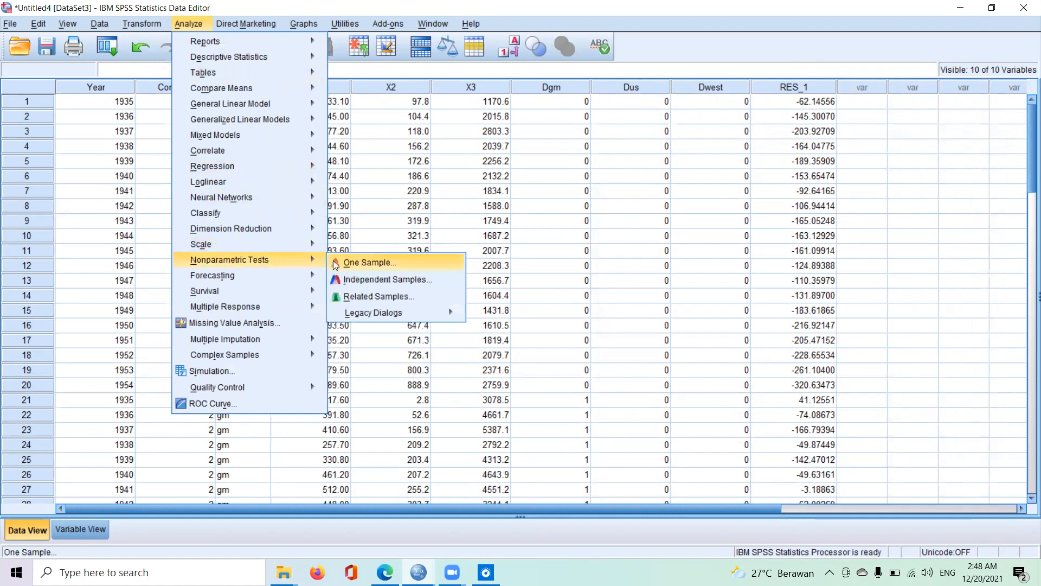
{"action": "mouse_move", "coordinate": [374, 313]}
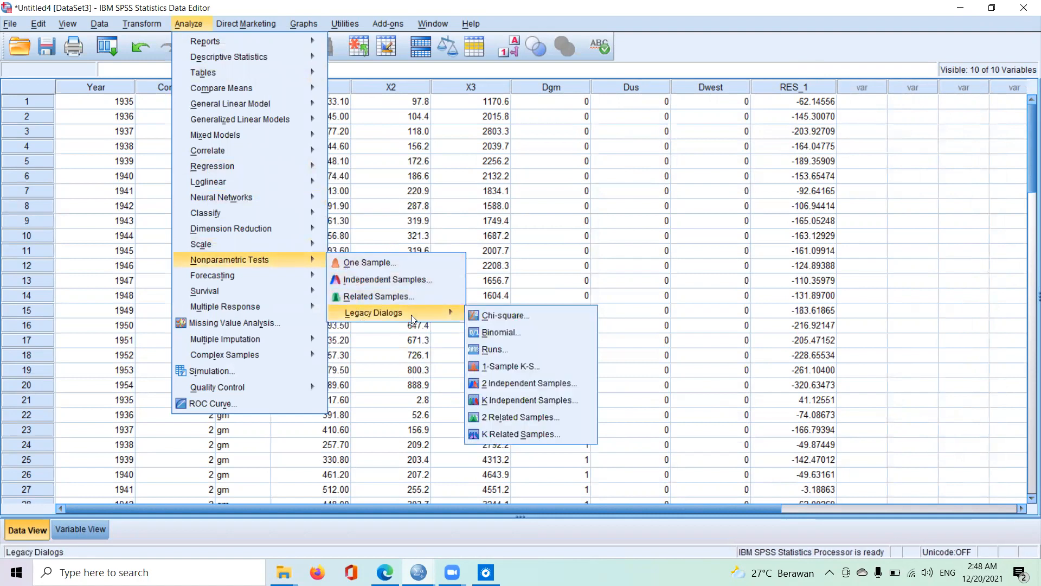
{"action": "left_click", "coordinate": [487, 349]}
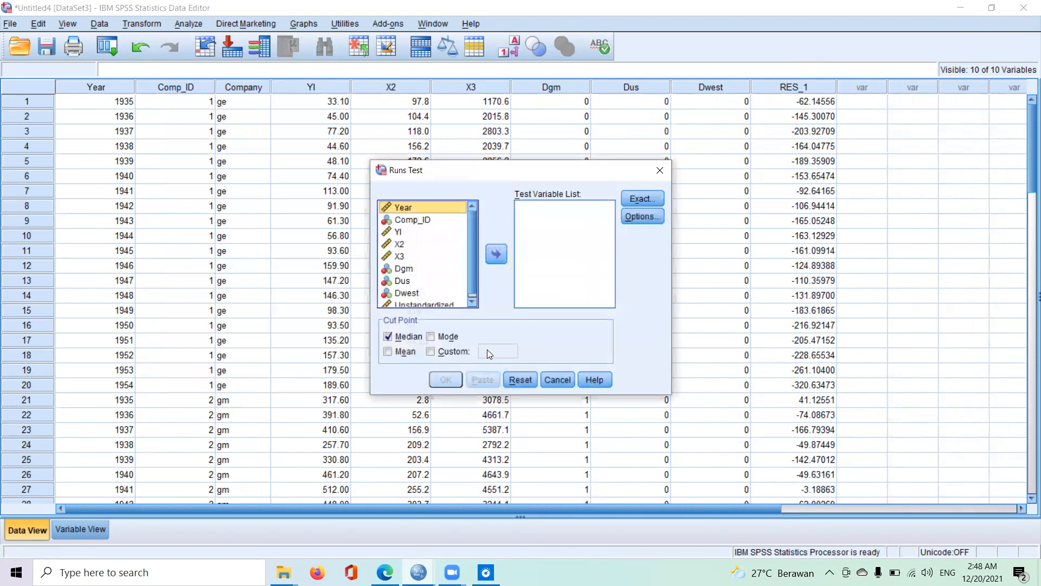
{"action": "left_click", "coordinate": [470, 305]}
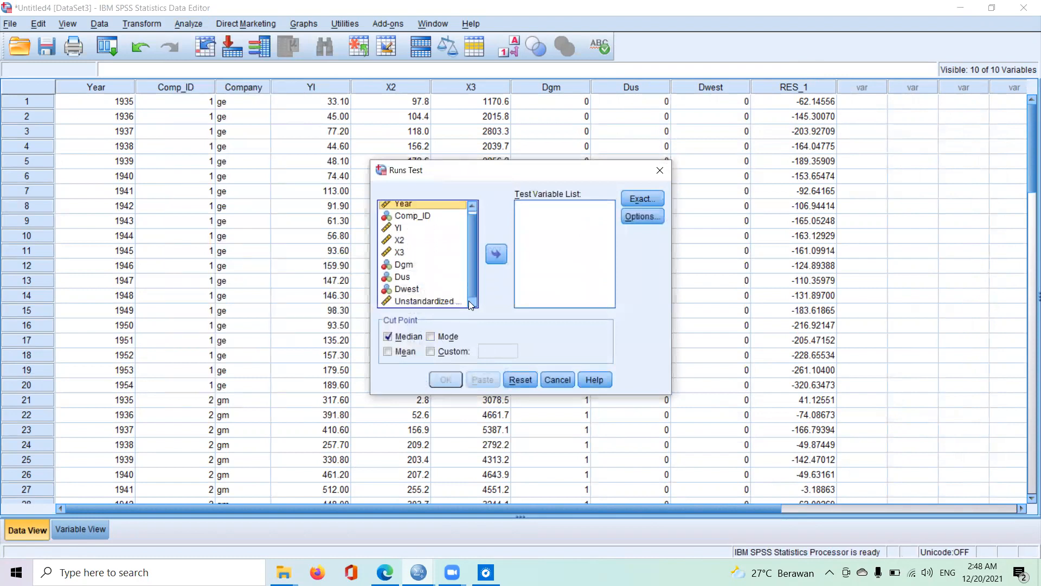
{"action": "left_click", "coordinate": [434, 301]}
{"action": "left_click", "coordinate": [498, 253]}
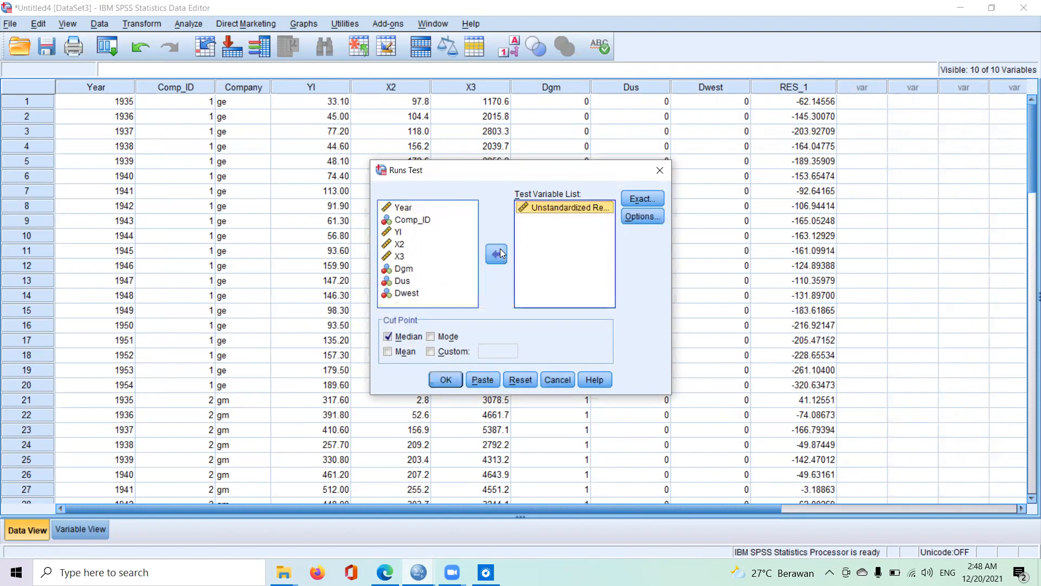
{"action": "left_click", "coordinate": [446, 380]}
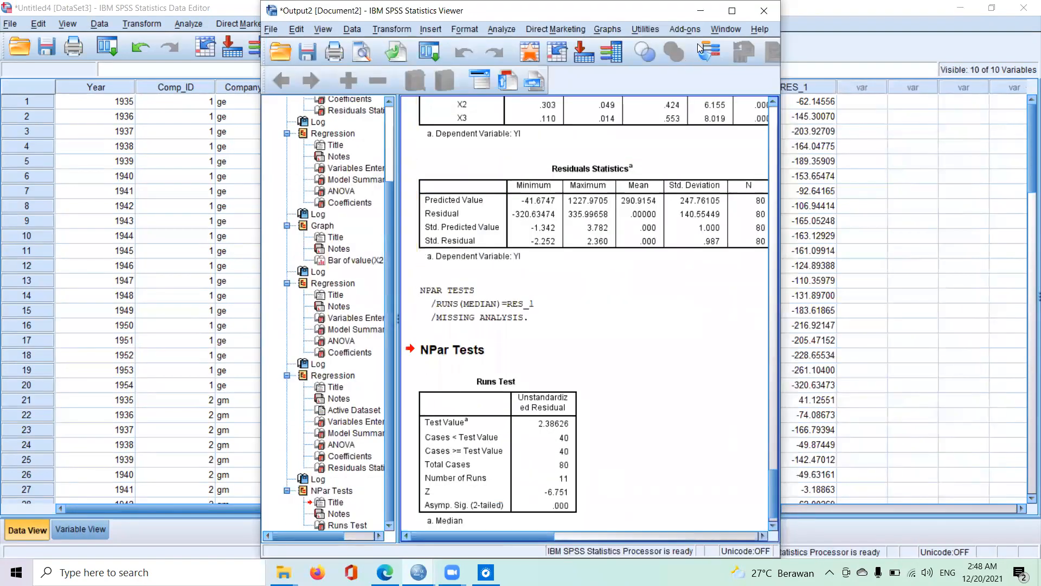
{"action": "left_click", "coordinate": [732, 10]}
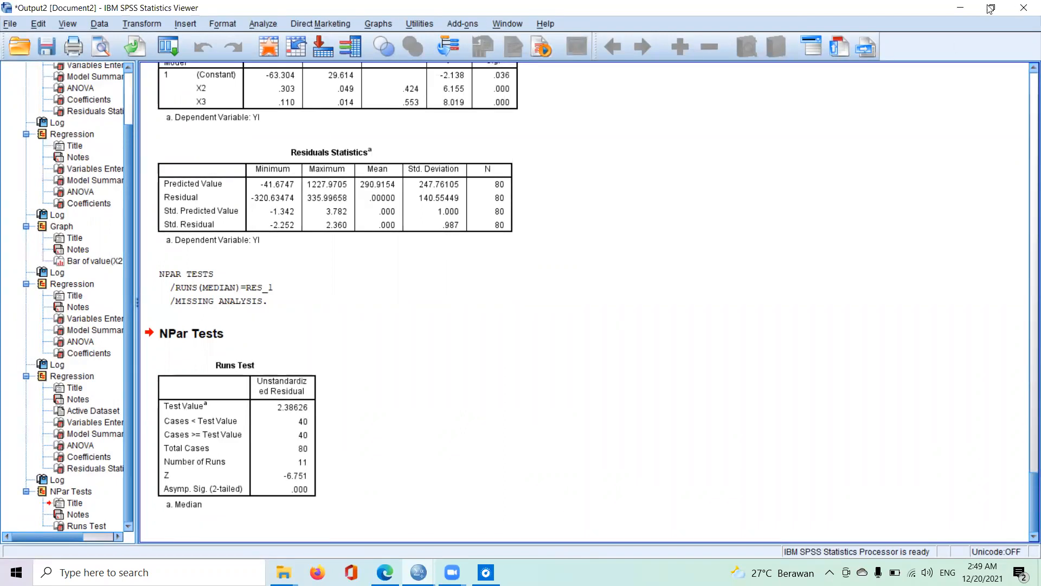
{"action": "left_click", "coordinate": [960, 9]}
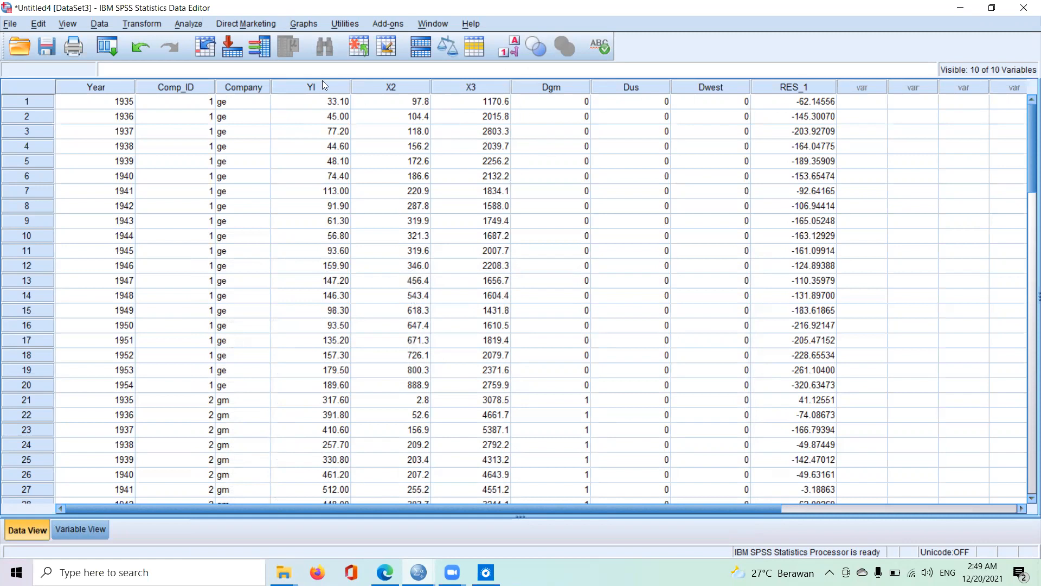
Start computing a new variable in the data set with the target name LN_Y1.
{"action": "left_click", "coordinate": [157, 24]}
{"action": "left_click", "coordinate": [163, 40]}
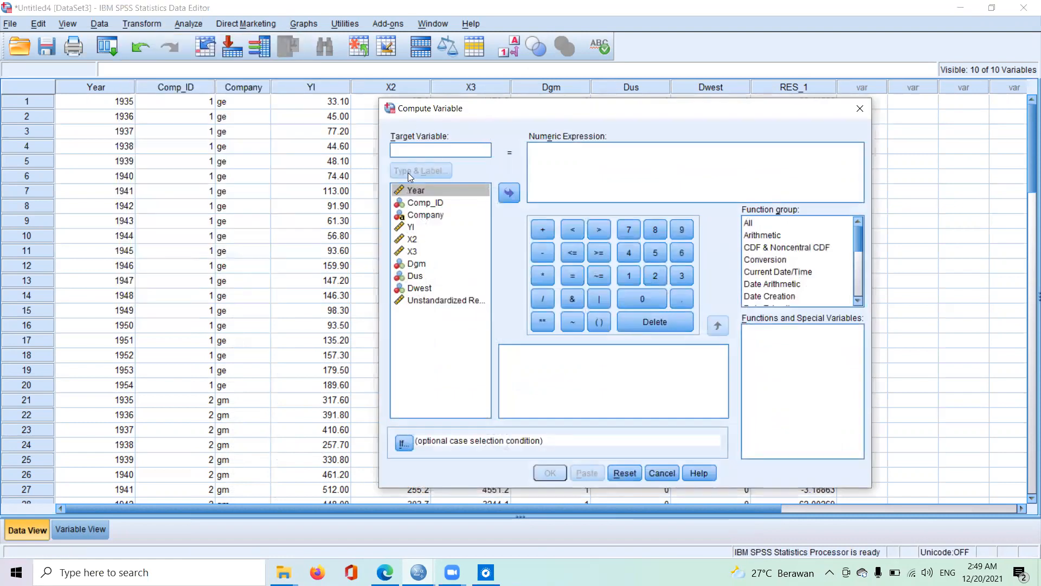
{"action": "left_click", "coordinate": [443, 147]}
{"action": "type", "text": "lm"}
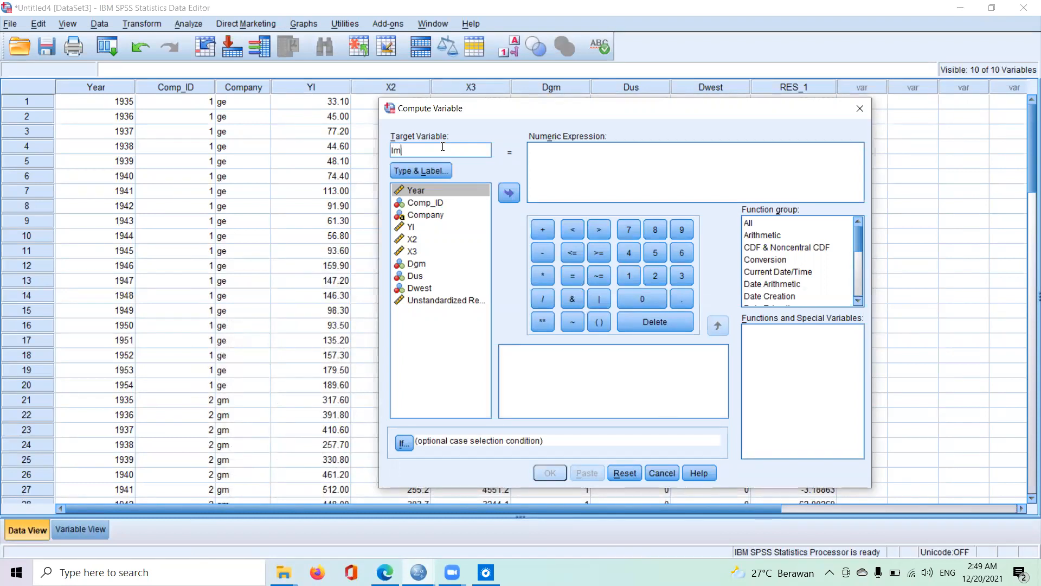
{"action": "key", "text": "BackSpace"}
{"action": "key", "text": "BackSpace"}
{"action": "type", "text": "LN_Y1"}
Define LN_Y1 with the Ln function as LN(YI), compute it, and return to the data.
{"action": "left_click", "coordinate": [769, 223]}
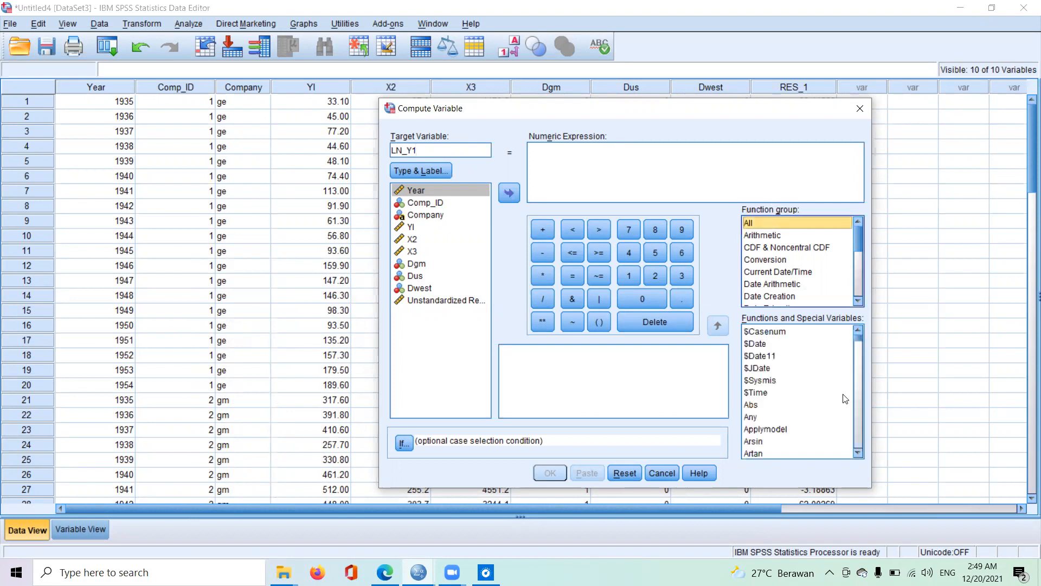
{"action": "left_click", "coordinate": [859, 432]}
{"action": "left_click", "coordinate": [859, 432]}
{"action": "left_click", "coordinate": [859, 432]}
{"action": "left_click", "coordinate": [859, 432]}
{"action": "left_click", "coordinate": [859, 432]}
{"action": "left_click", "coordinate": [859, 432]}
{"action": "left_click", "coordinate": [859, 432]}
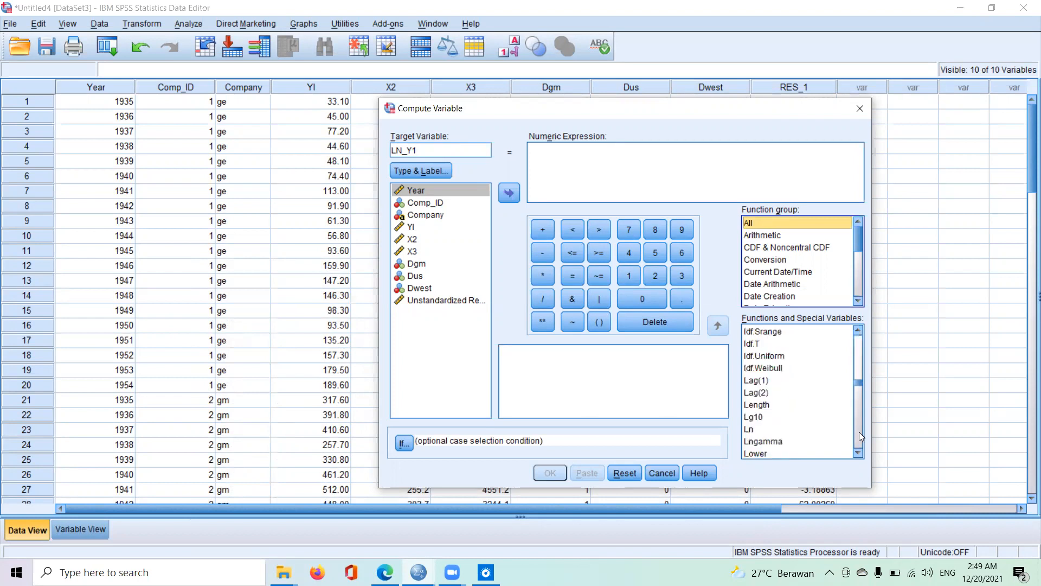
{"action": "left_click", "coordinate": [752, 429]}
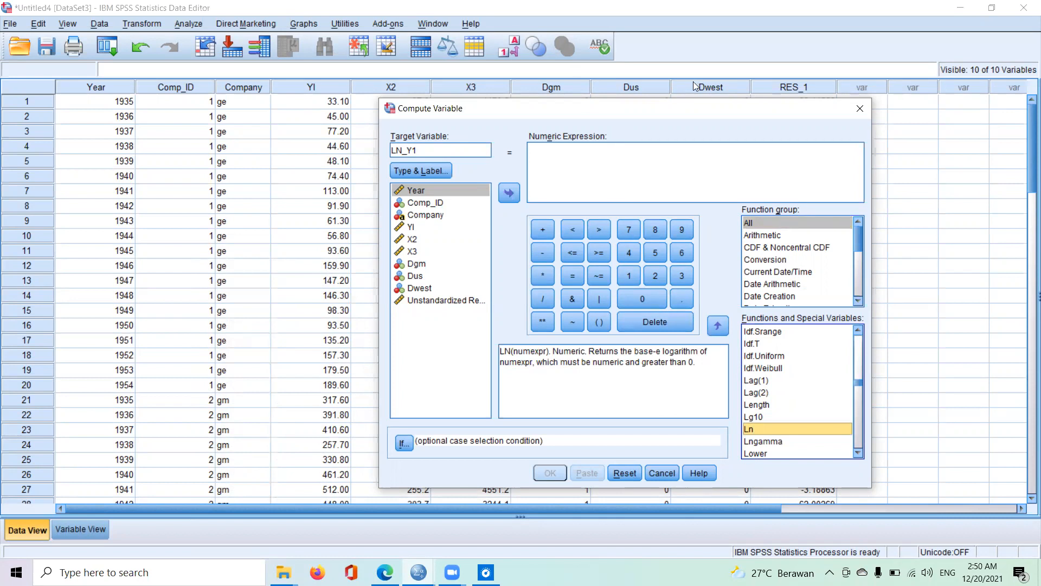
{"action": "left_click", "coordinate": [718, 329]}
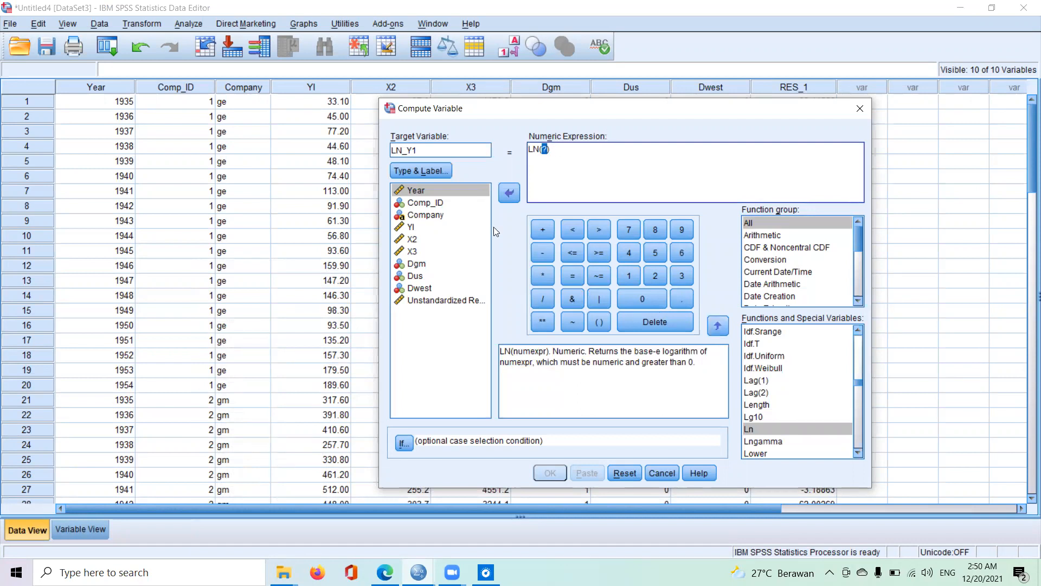
{"action": "left_click", "coordinate": [419, 228]}
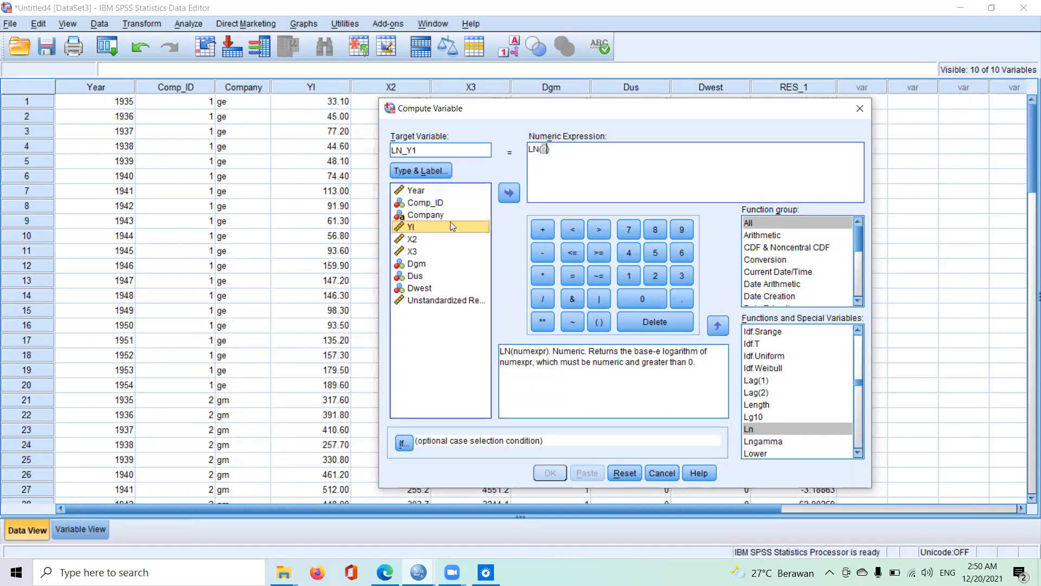
{"action": "left_click", "coordinate": [509, 194]}
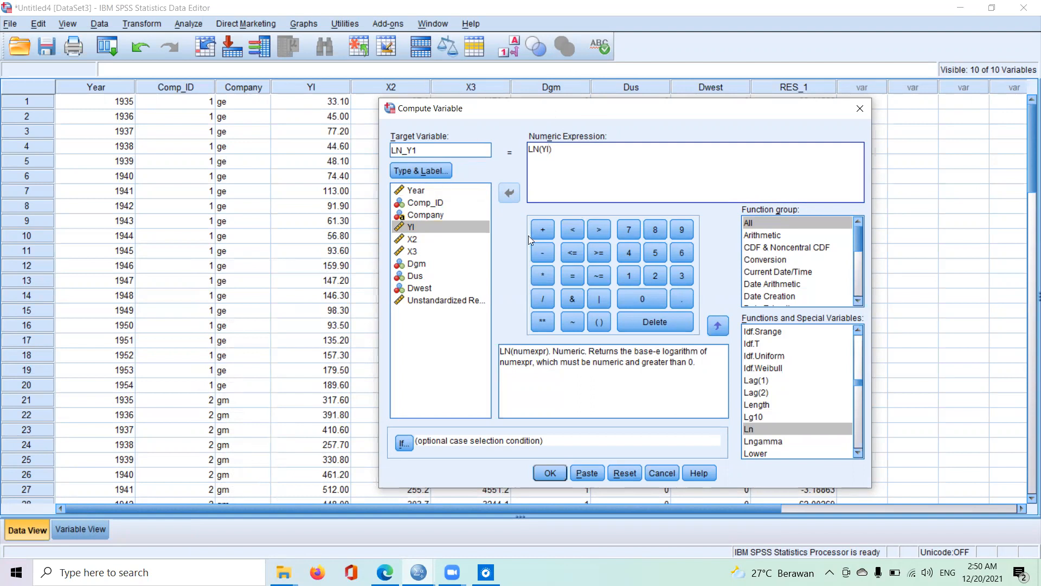
{"action": "left_click", "coordinate": [550, 474]}
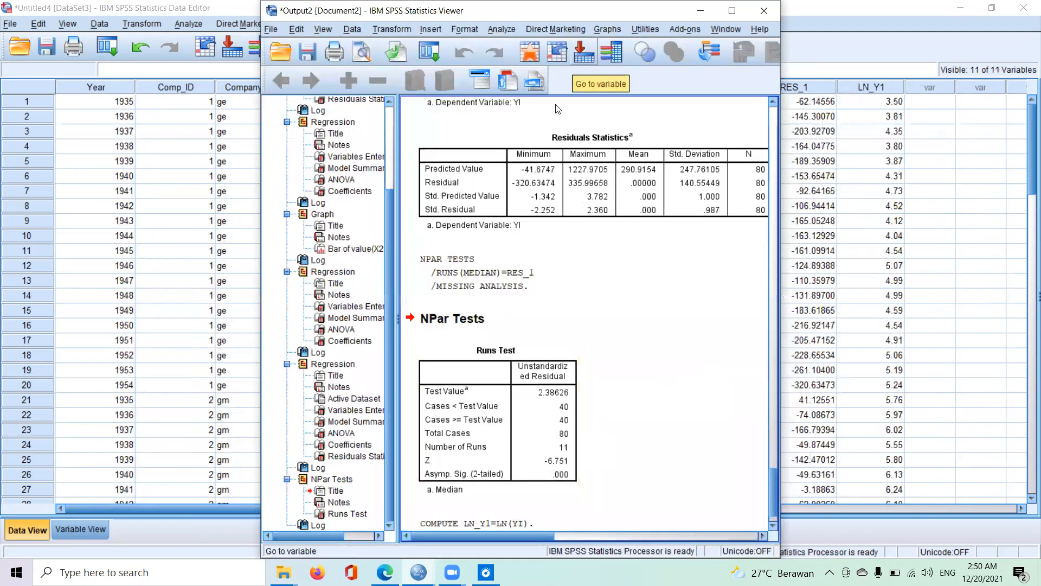
{"action": "left_click", "coordinate": [701, 11]}
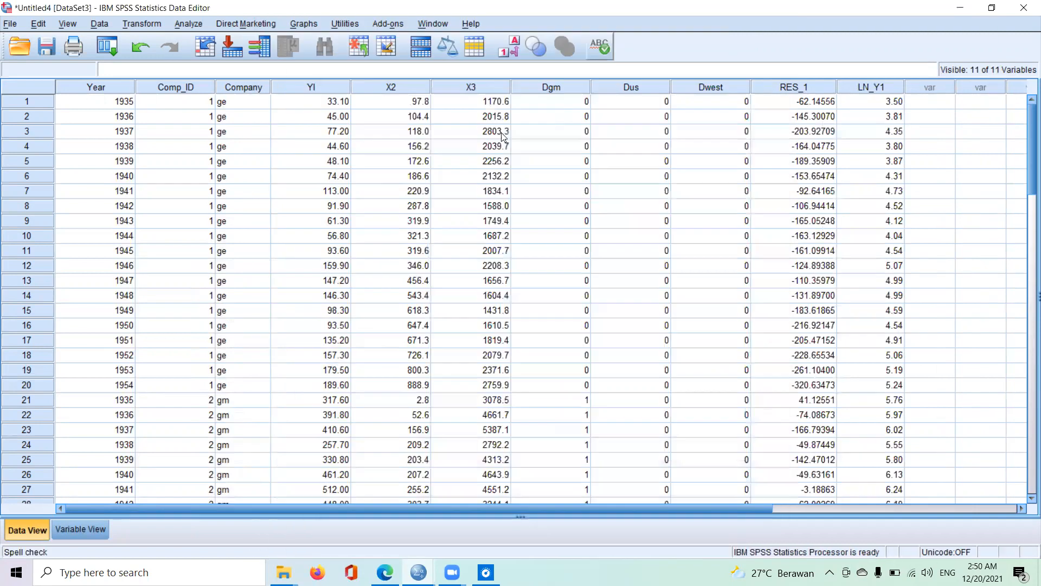
Start another computed variable and change the target name to LN_X2.
{"action": "left_click", "coordinate": [139, 26]}
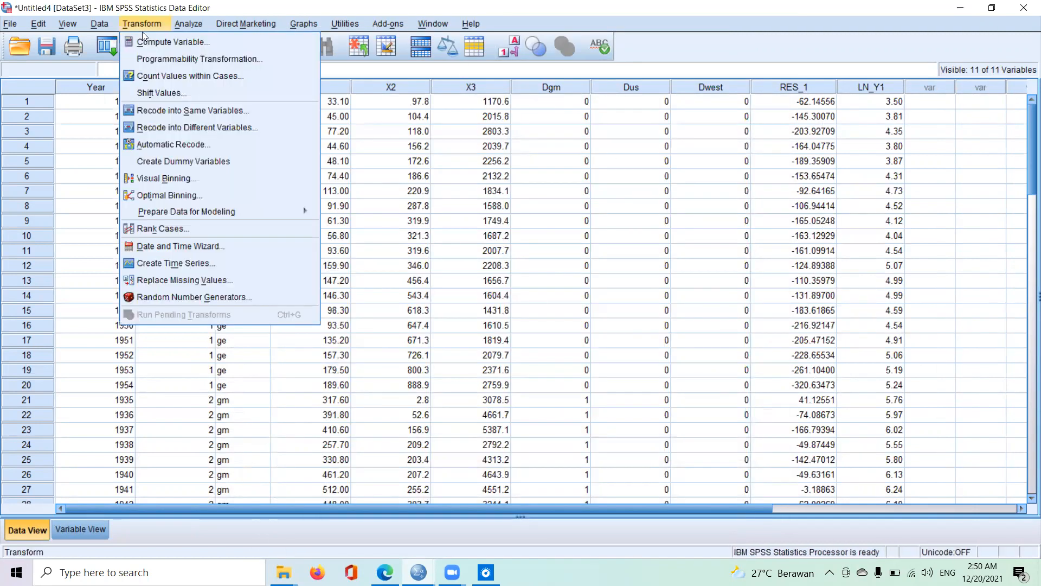
{"action": "left_click", "coordinate": [146, 41]}
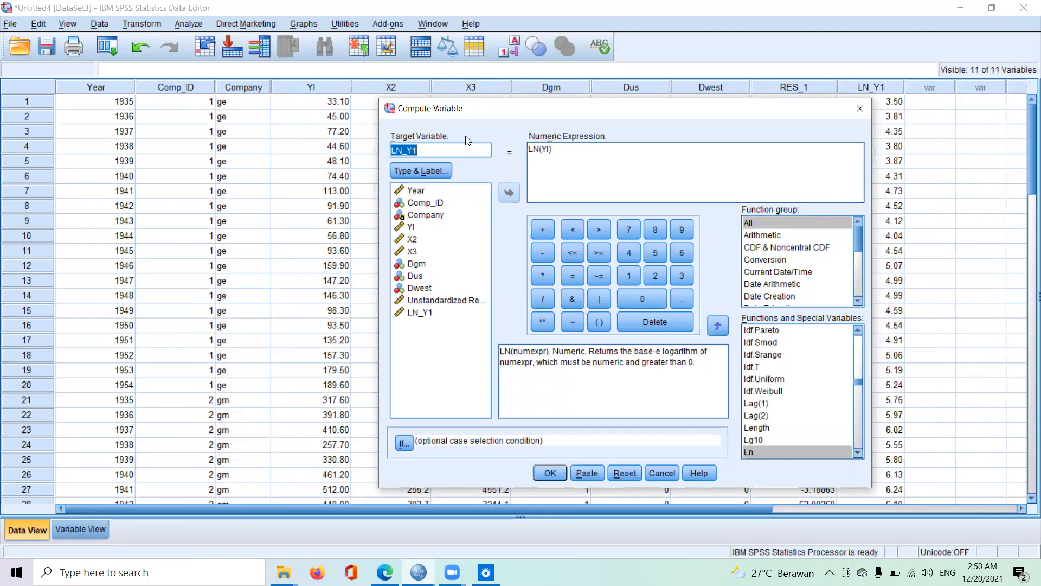
{"action": "left_click", "coordinate": [459, 148]}
{"action": "key", "text": "BackSpace"}
{"action": "key", "text": "BackSpace"}
{"action": "type", "text": "X2"}
Change the numeric expression to LN(X2), compute the variable, and return to the data.
{"action": "left_click", "coordinate": [549, 147]}
{"action": "key", "text": "BackSpace"}
{"action": "key", "text": "BackSpace"}
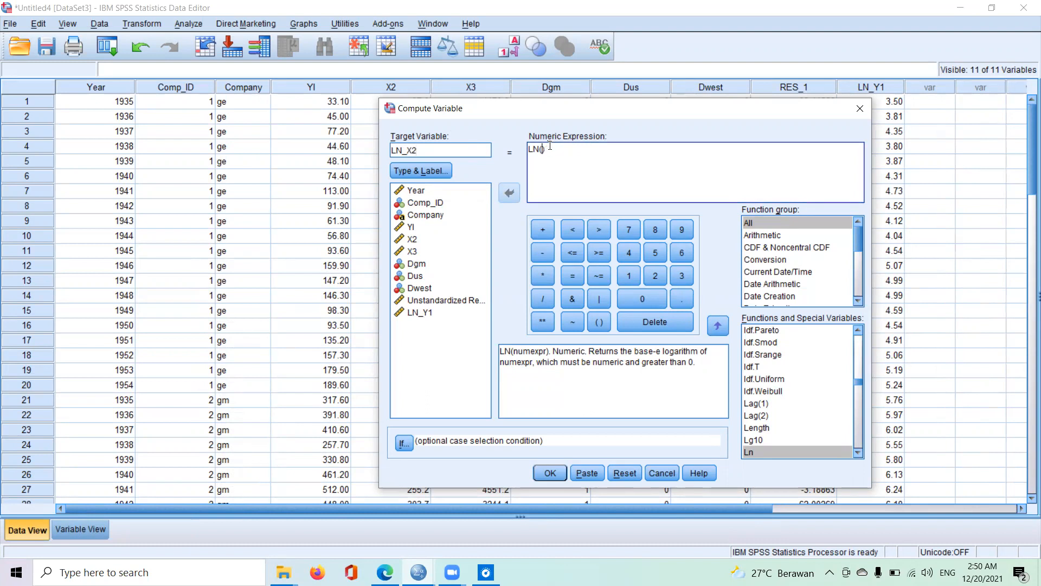
{"action": "left_click", "coordinate": [413, 241]}
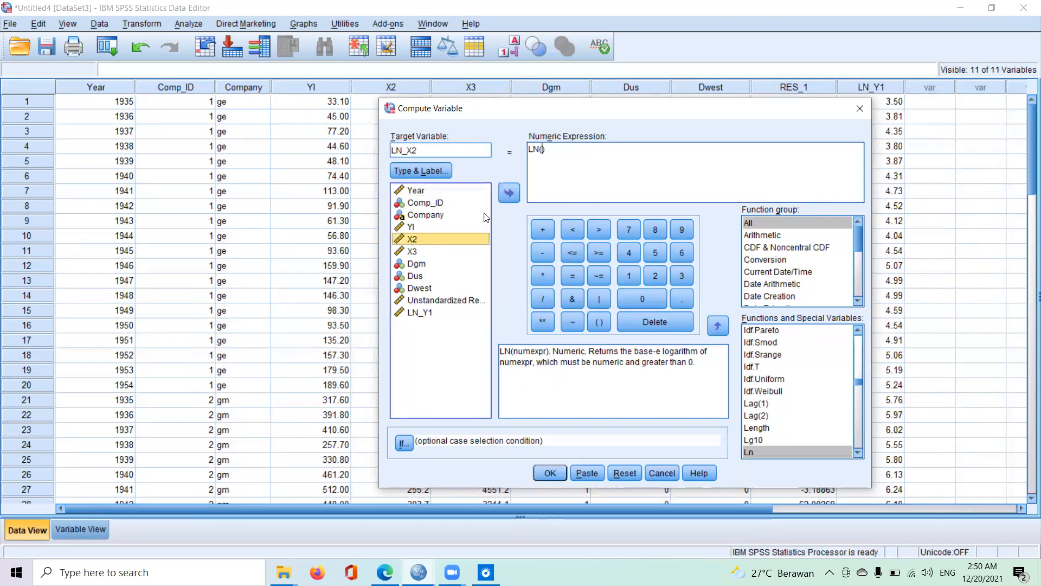
{"action": "left_click", "coordinate": [510, 193]}
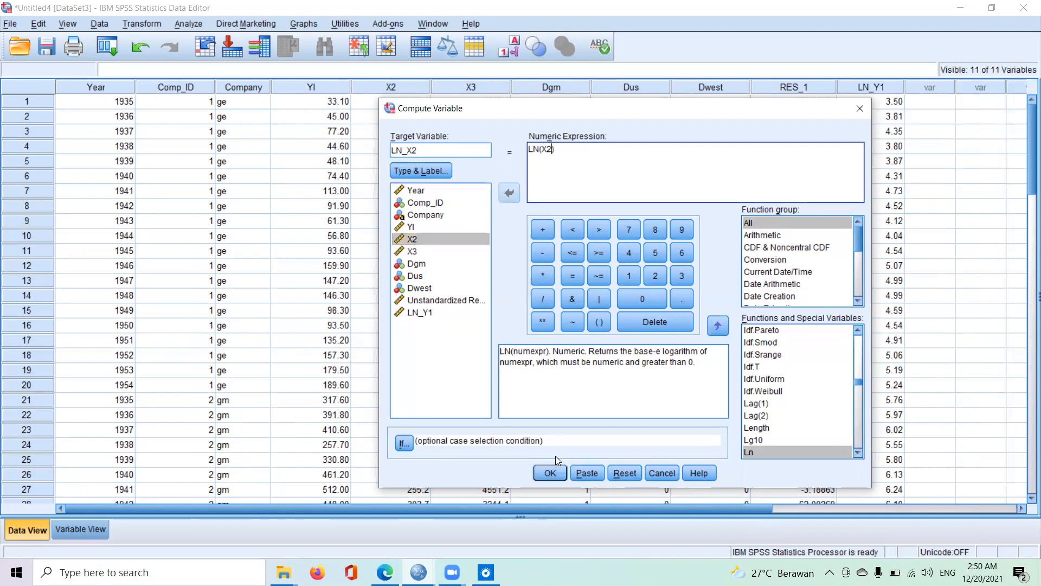
{"action": "left_click", "coordinate": [550, 473]}
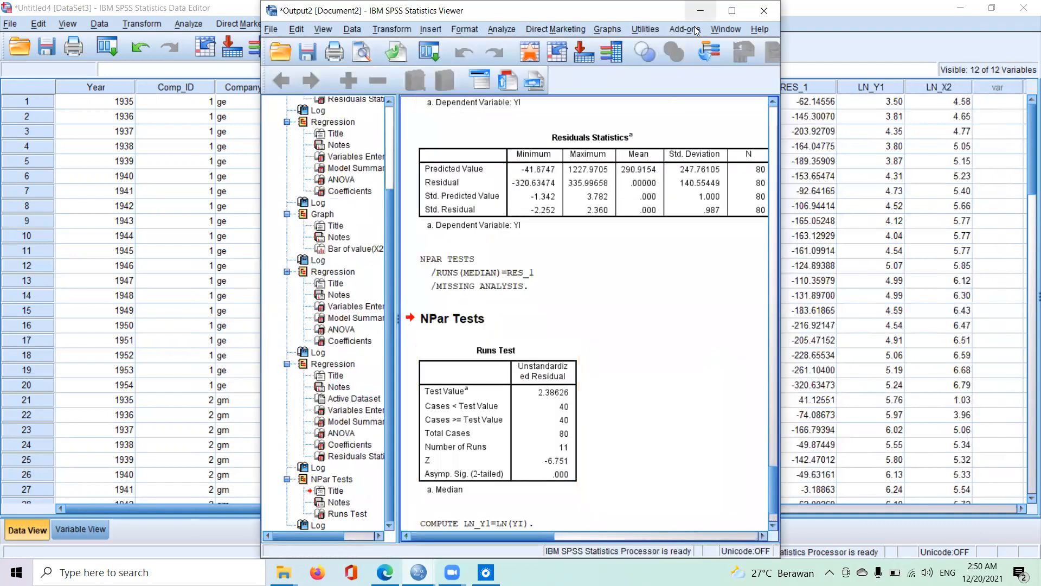
{"action": "left_click", "coordinate": [700, 11]}
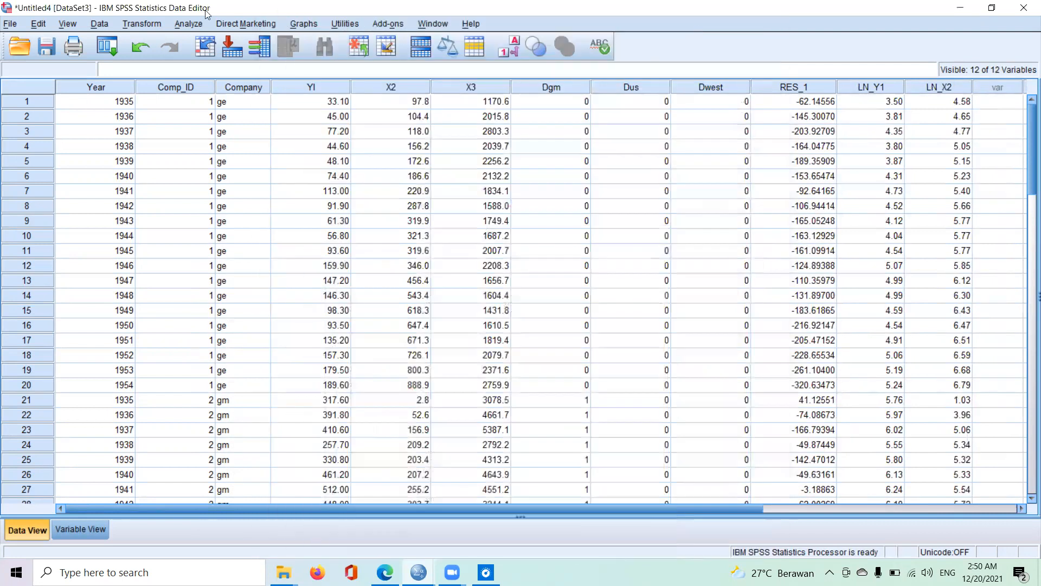
Compute a new variable LN_X3 with the numeric expression LN(X3), and return to the data.
{"action": "left_click", "coordinate": [149, 24]}
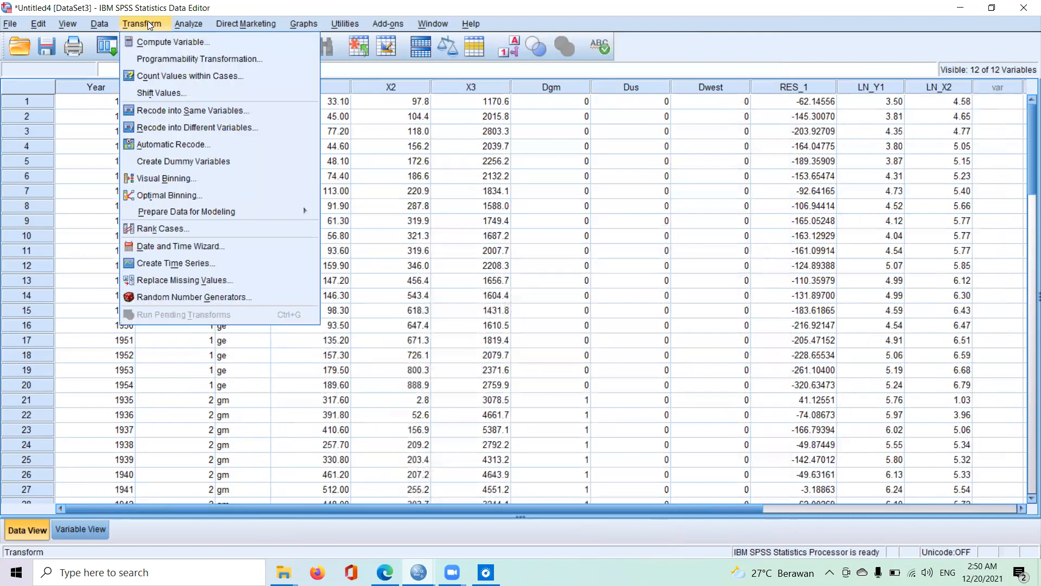
{"action": "left_click", "coordinate": [155, 43]}
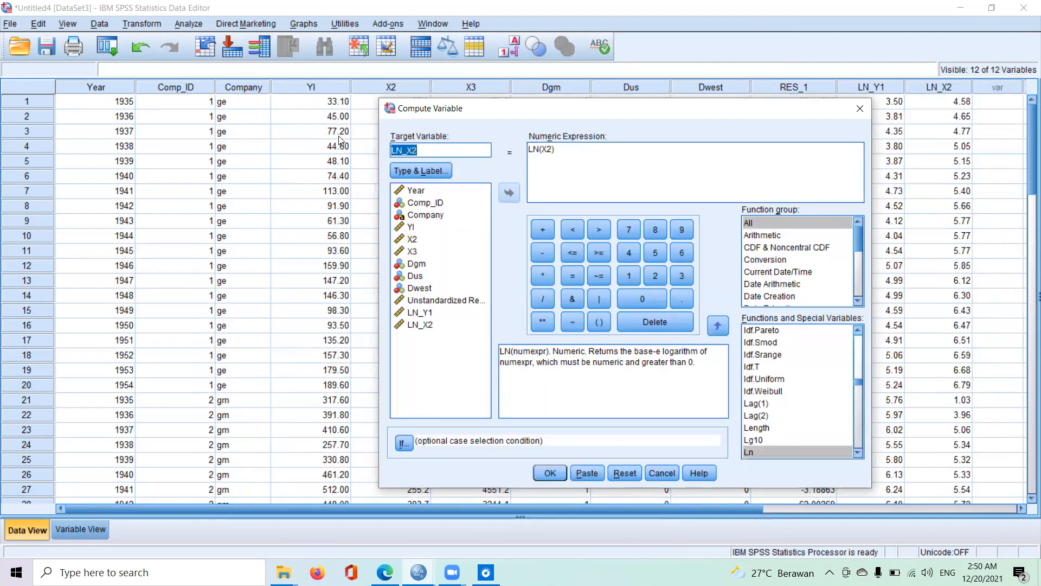
{"action": "left_click", "coordinate": [422, 151]}
{"action": "key", "text": "BackSpace"}
{"action": "type", "text": "3"}
{"action": "left_click", "coordinate": [551, 151]}
{"action": "key", "text": "BackSpace"}
{"action": "type", "text": "3"}
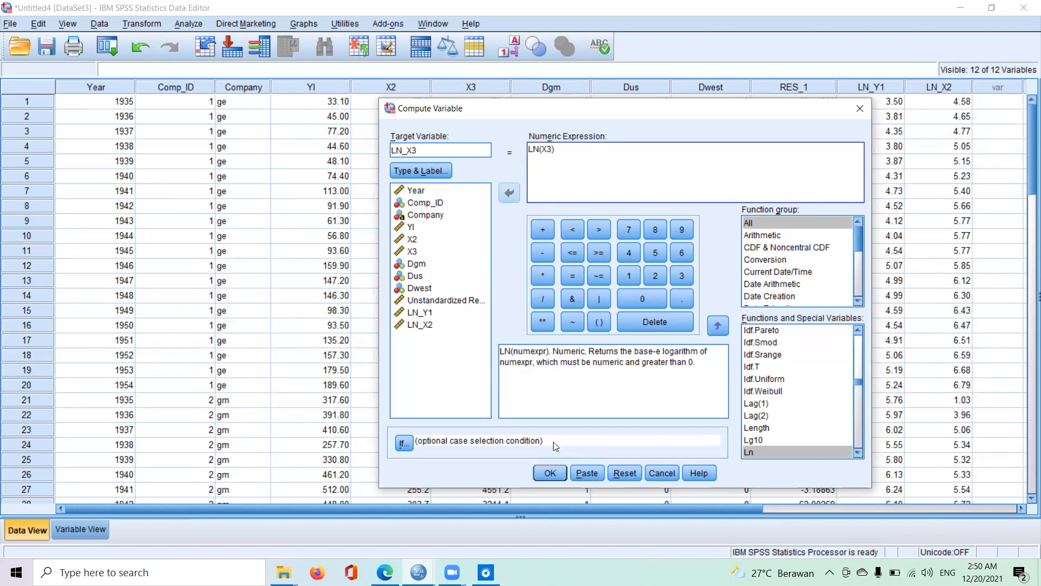
{"action": "left_click", "coordinate": [550, 474]}
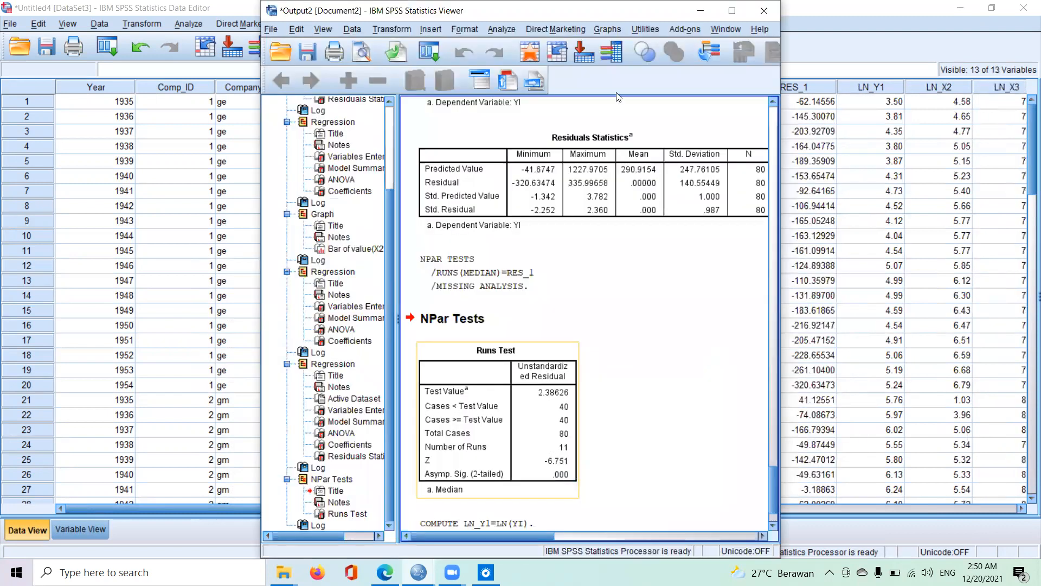
{"action": "key", "text": "alt+Tab"}
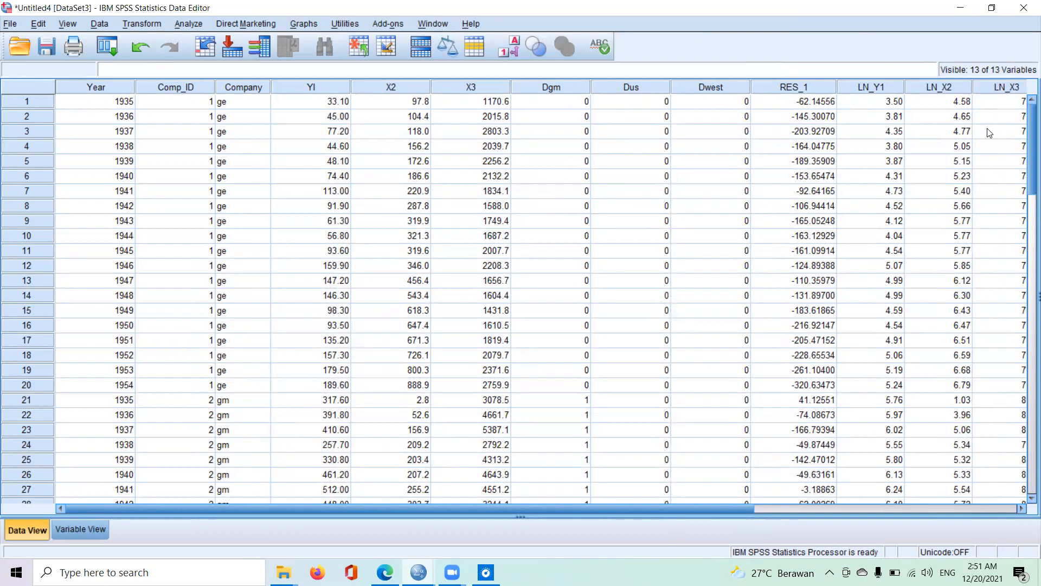
Start a linear regression and replace the dependent variable YI with LN_Y1.
{"action": "left_click", "coordinate": [999, 506]}
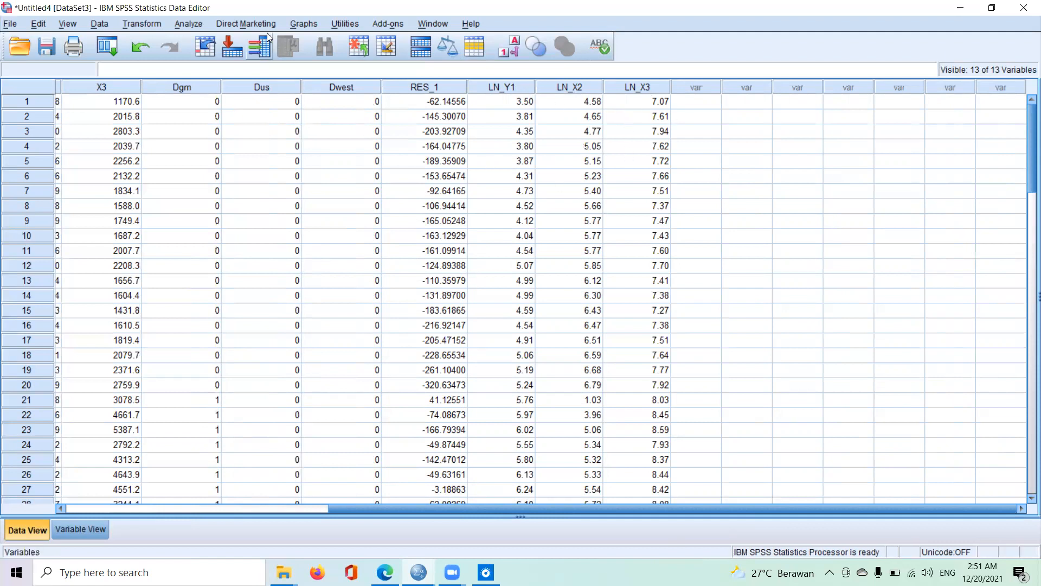
{"action": "left_click", "coordinate": [185, 24]}
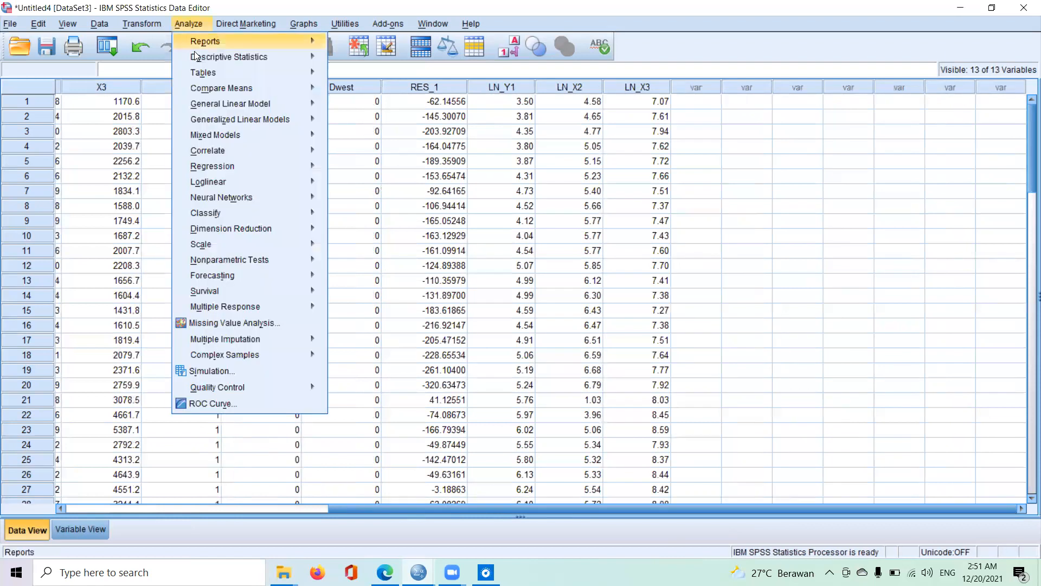
{"action": "mouse_move", "coordinate": [227, 165]}
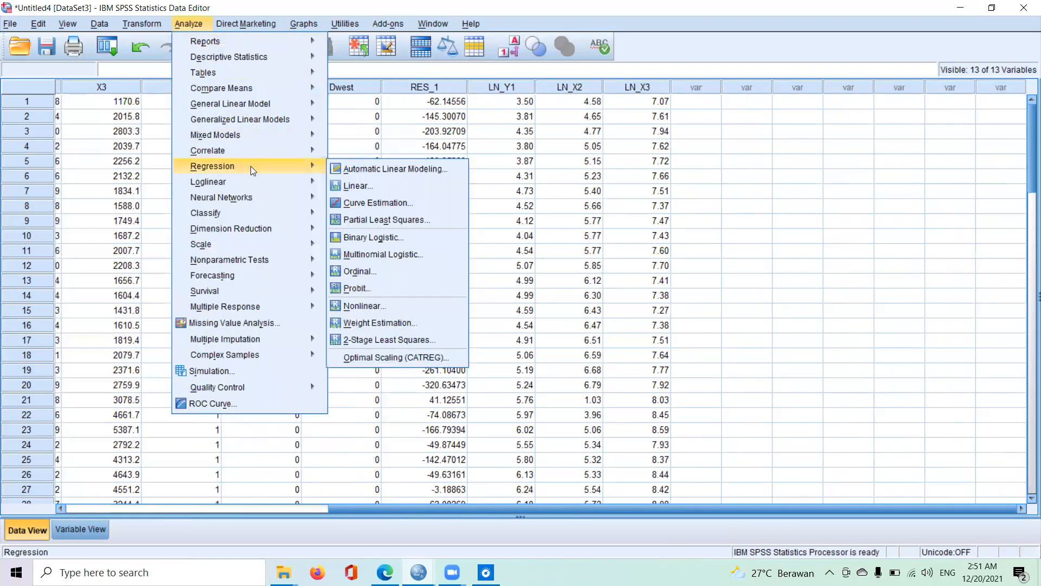
{"action": "left_click", "coordinate": [348, 187]}
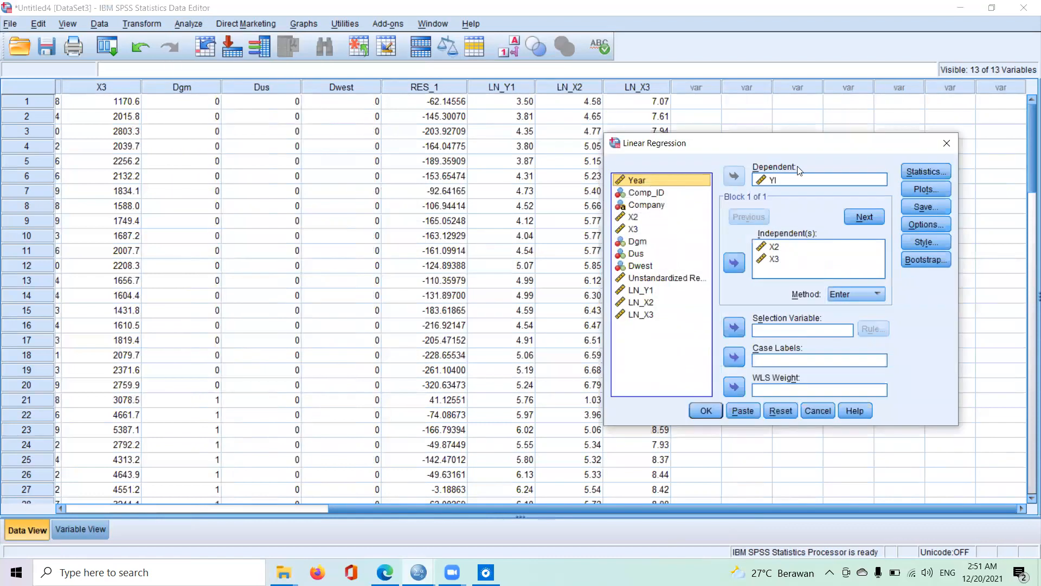
{"action": "left_click", "coordinate": [805, 180]}
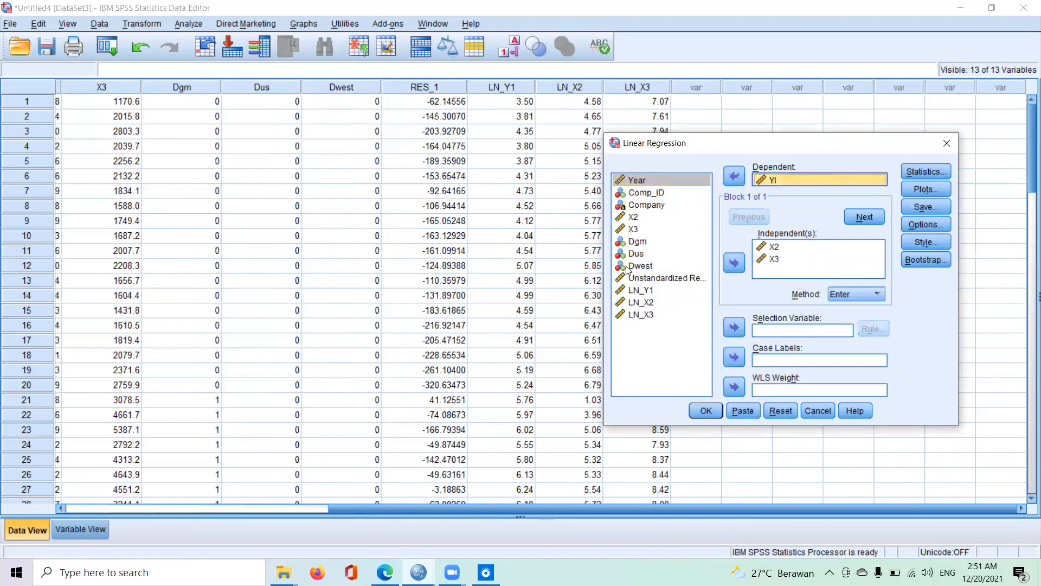
{"action": "left_click", "coordinate": [640, 291]}
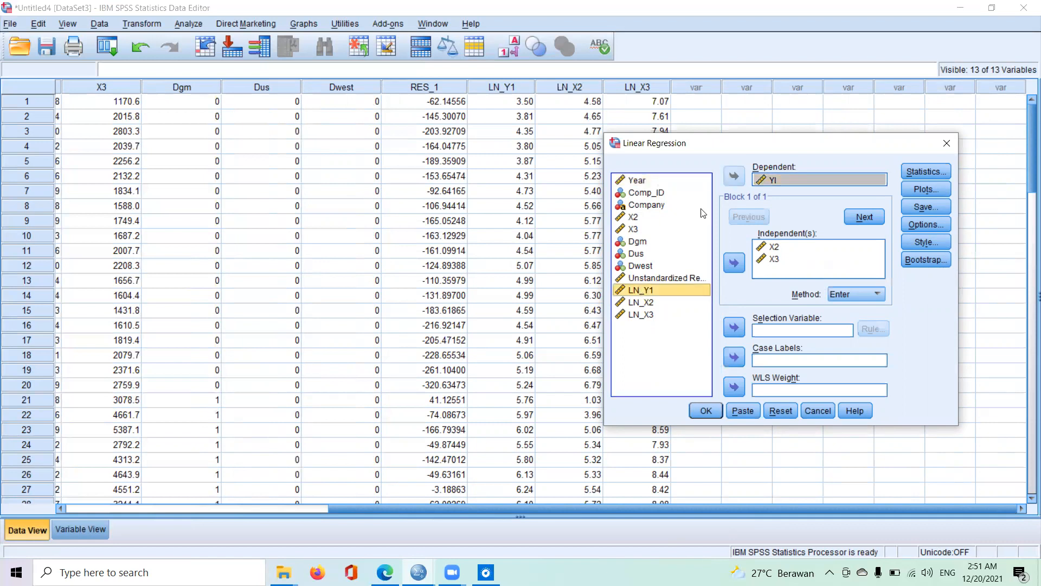
{"action": "left_click", "coordinate": [762, 181]}
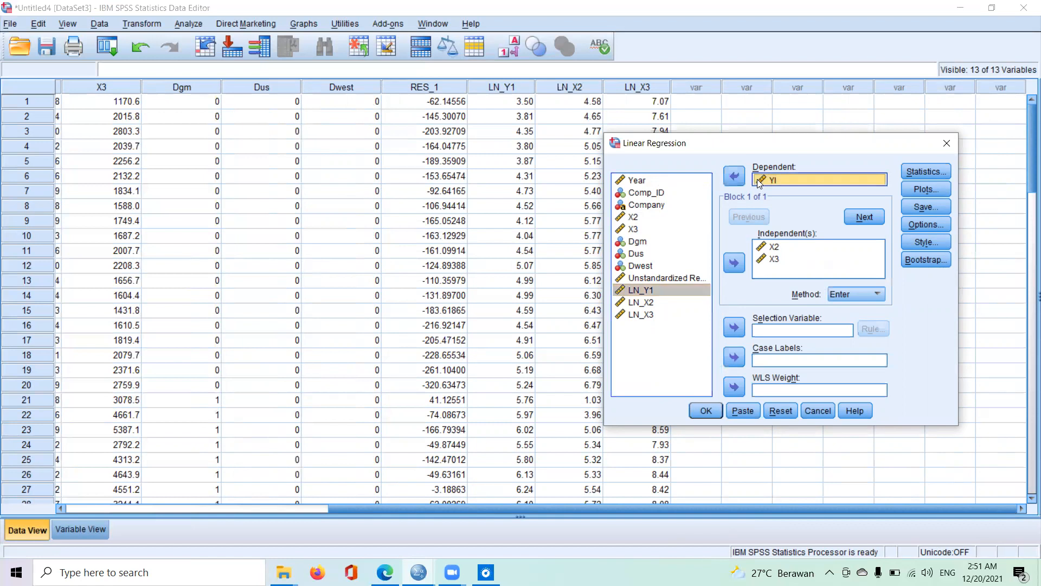
{"action": "left_click", "coordinate": [734, 176]}
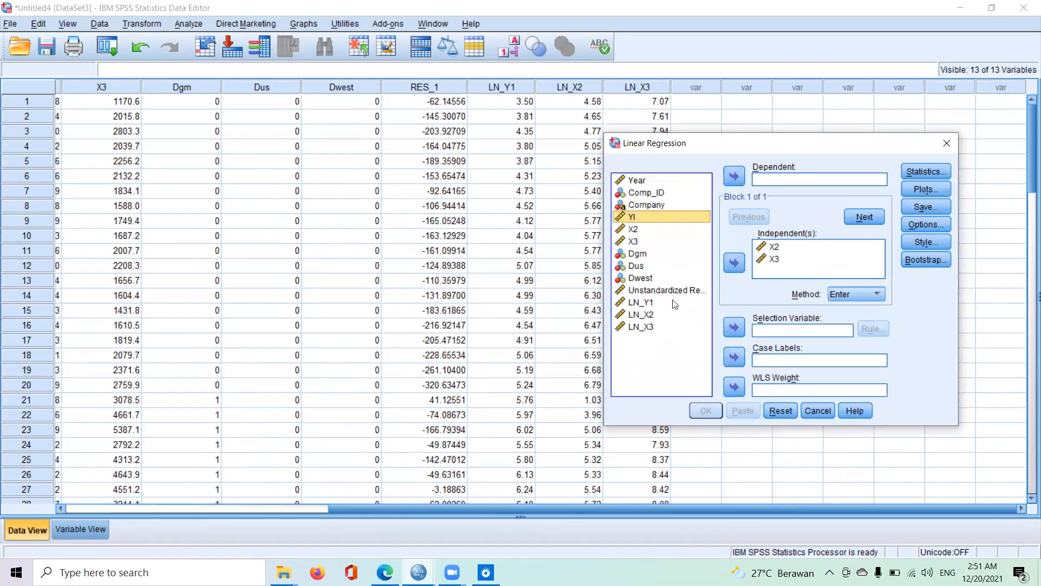
{"action": "left_click", "coordinate": [674, 301]}
{"action": "left_click", "coordinate": [737, 177]}
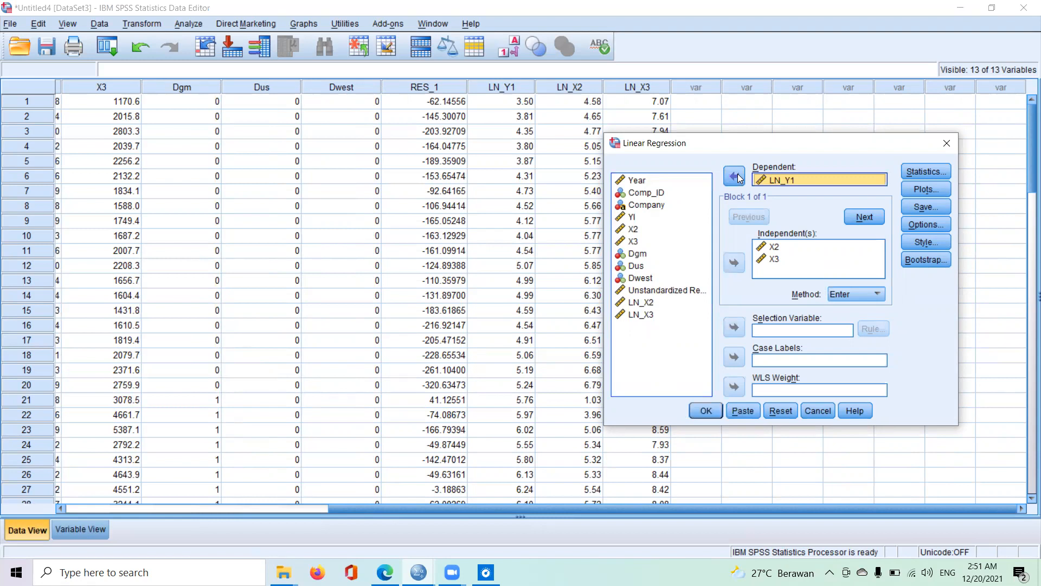
Replace the independent variables X2 and X3 with LN_X2 and LN_X3 in the linear regression.
{"action": "left_click", "coordinate": [774, 248]}
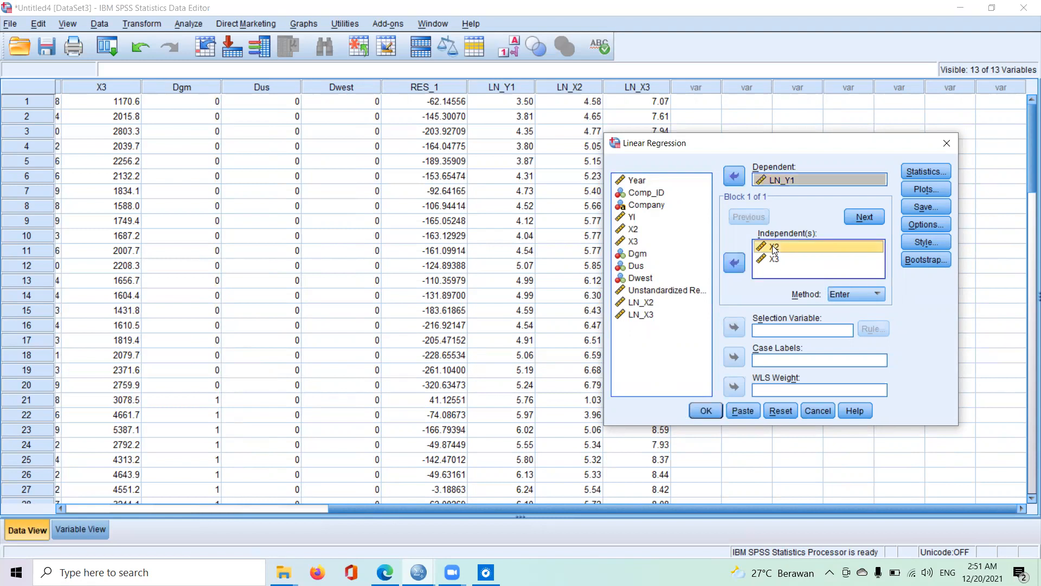
{"action": "key", "text": "shift+Down"}
{"action": "left_click", "coordinate": [736, 263]}
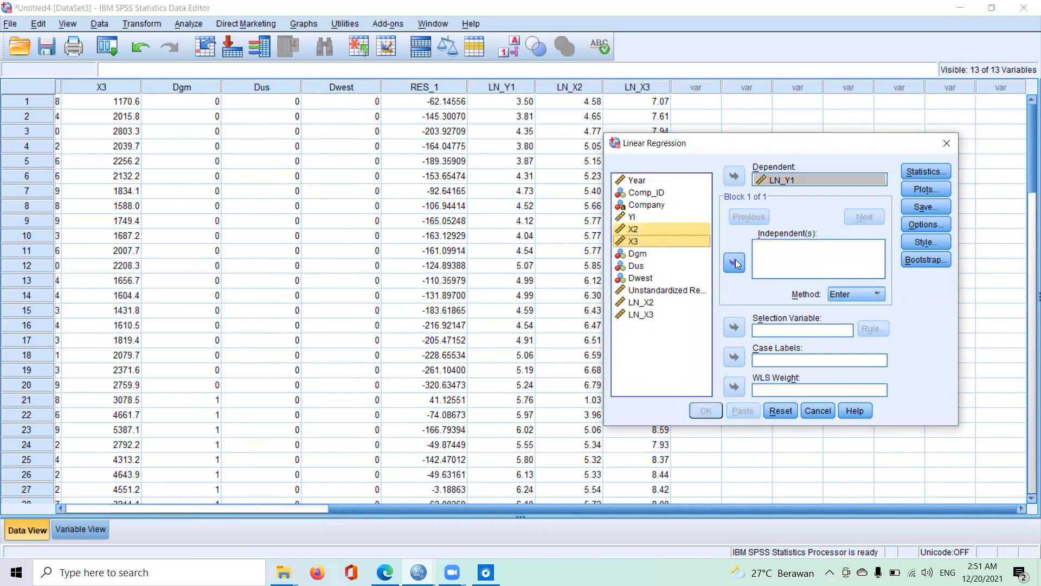
{"action": "left_click", "coordinate": [641, 302]}
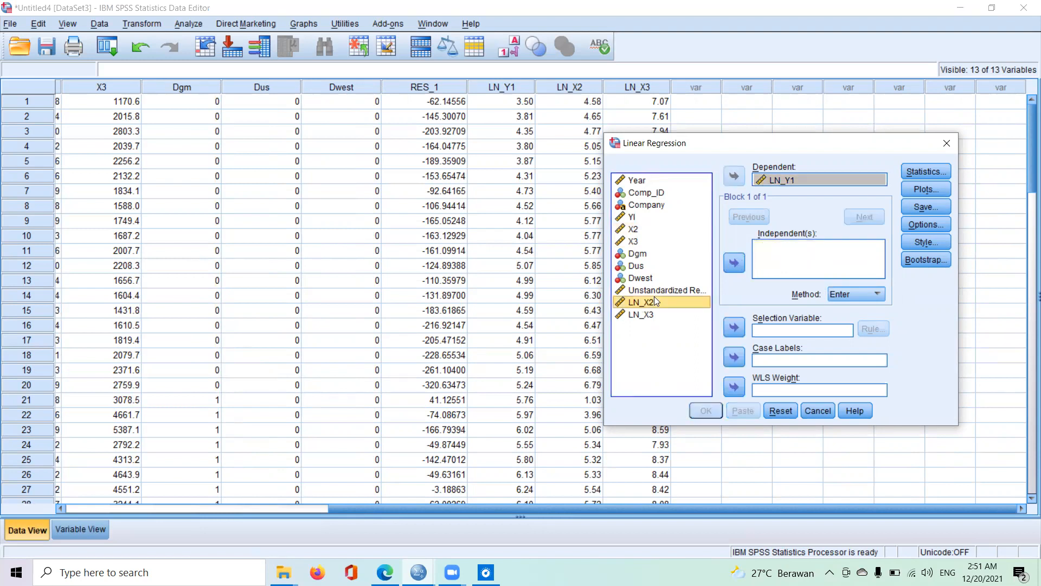
{"action": "key", "text": "shift+Down"}
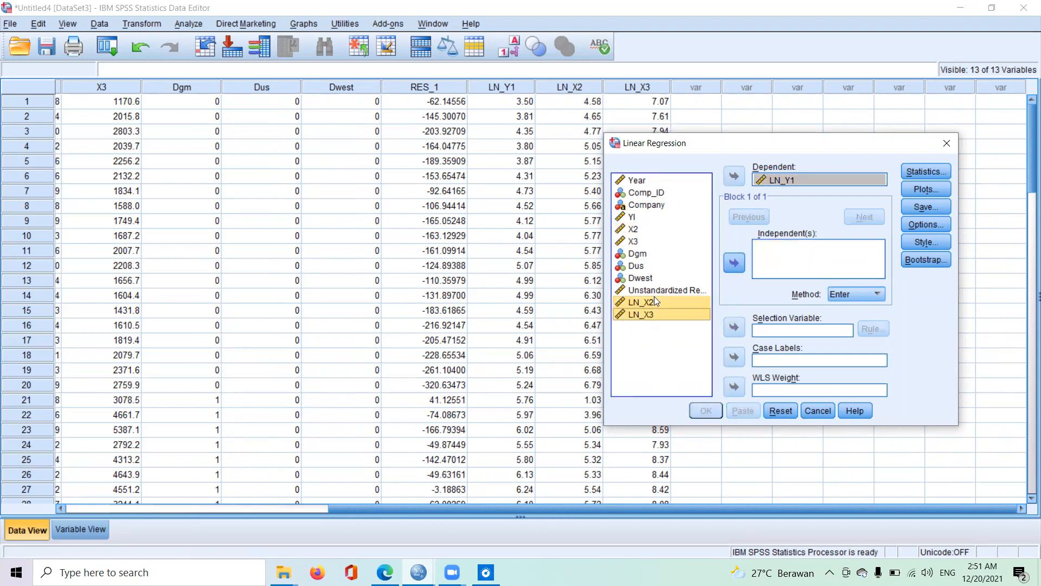
{"action": "left_click", "coordinate": [734, 264]}
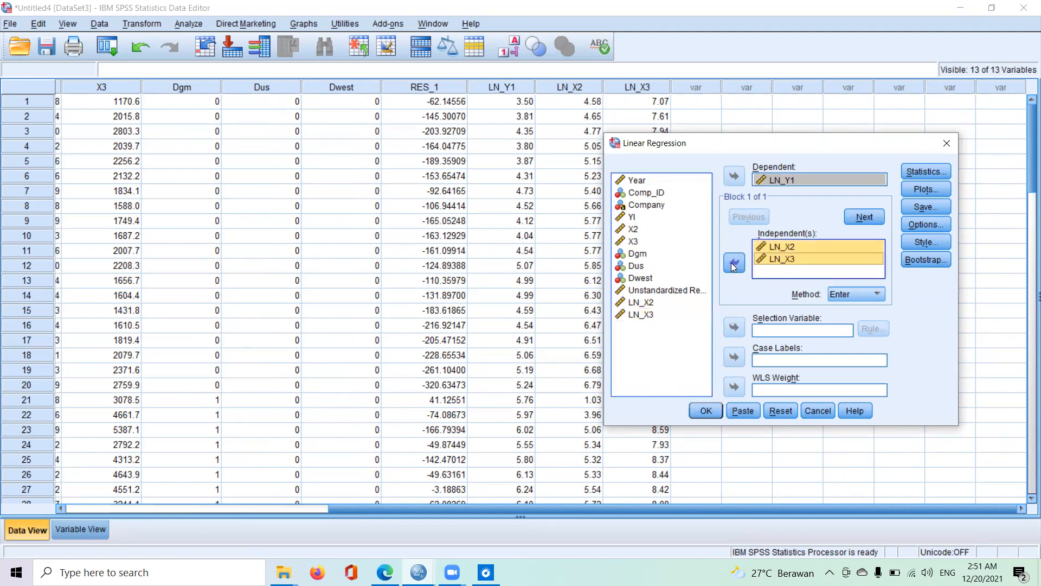
Run the log-variable regression with unstandardized residuals saved, and return to the data.
{"action": "left_click", "coordinate": [904, 208]}
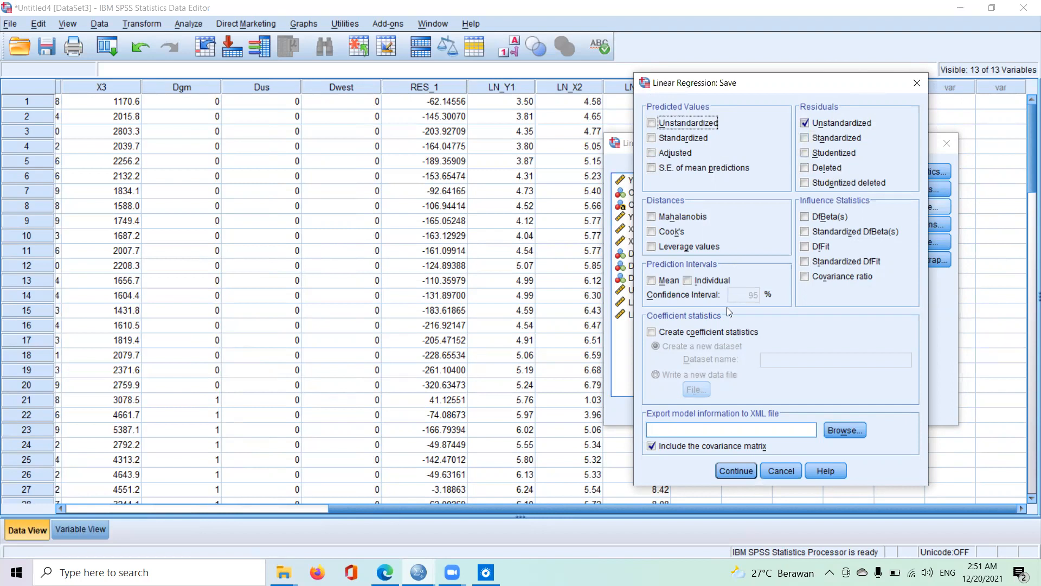
{"action": "left_click", "coordinate": [740, 471]}
{"action": "left_click", "coordinate": [706, 411]}
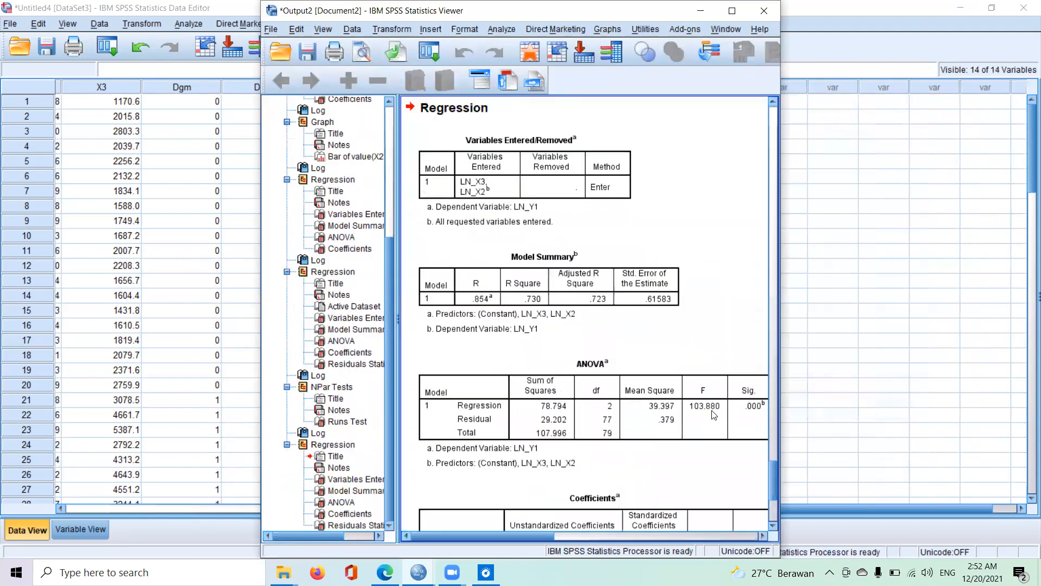
{"action": "left_click", "coordinate": [700, 10]}
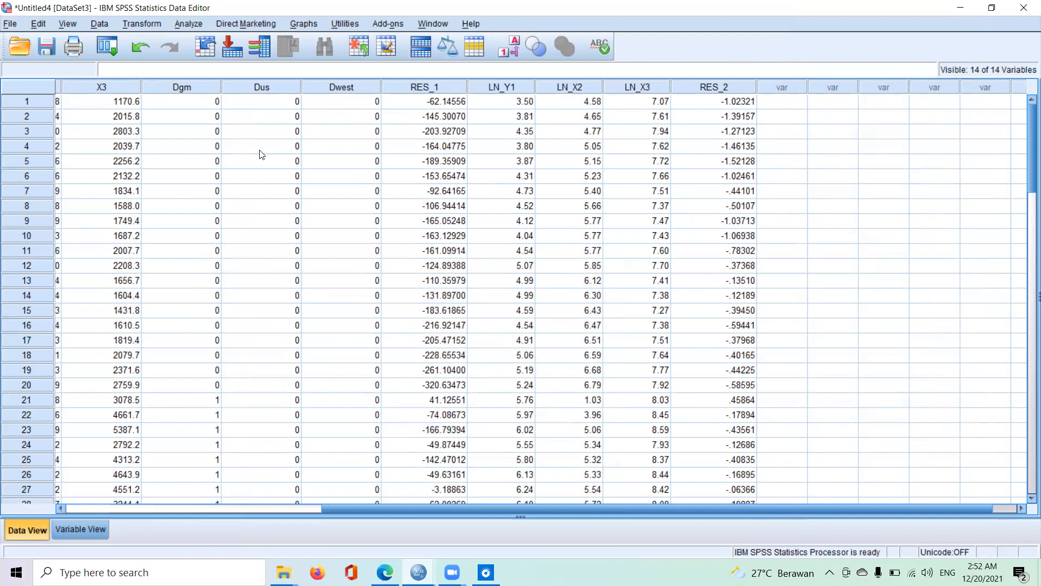
Run a One-Sample Kolmogorov-Smirnov Test against the Normal distribution on the unstandardized residuals of the log-variable regression.
{"action": "left_click", "coordinate": [190, 23]}
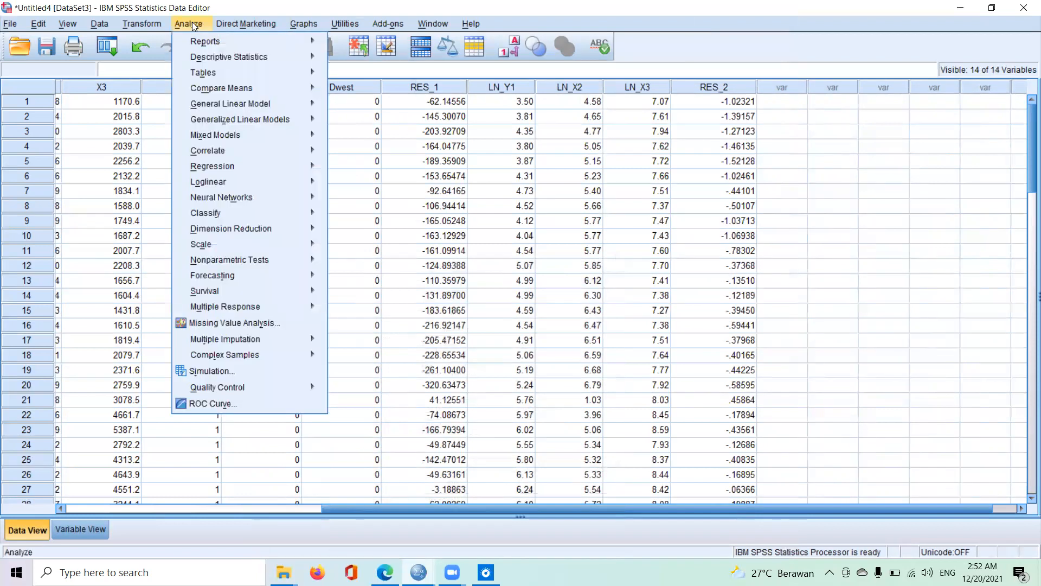
{"action": "mouse_move", "coordinate": [240, 252]}
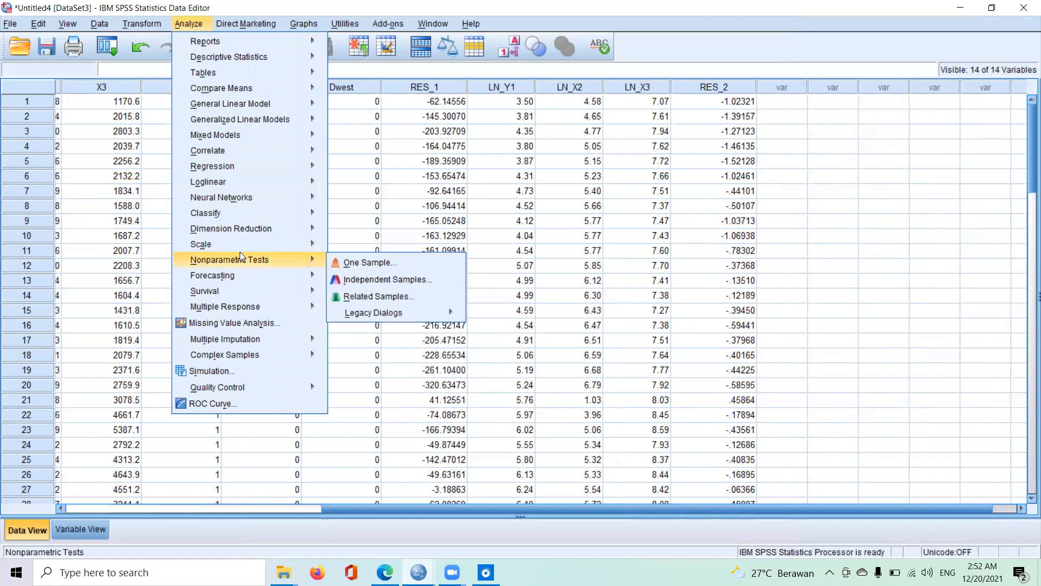
{"action": "mouse_move", "coordinate": [368, 315]}
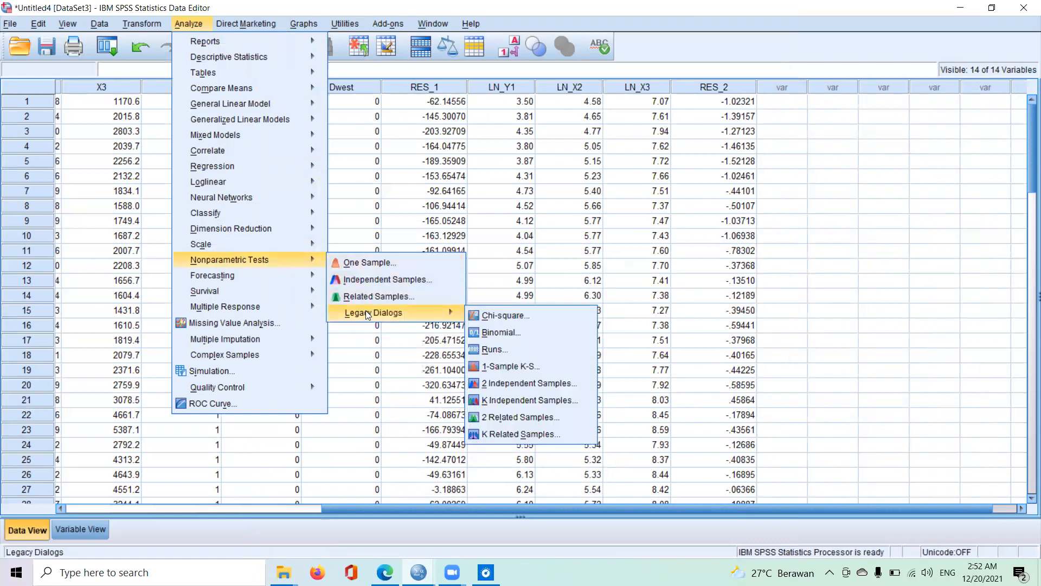
{"action": "left_click", "coordinate": [499, 367]}
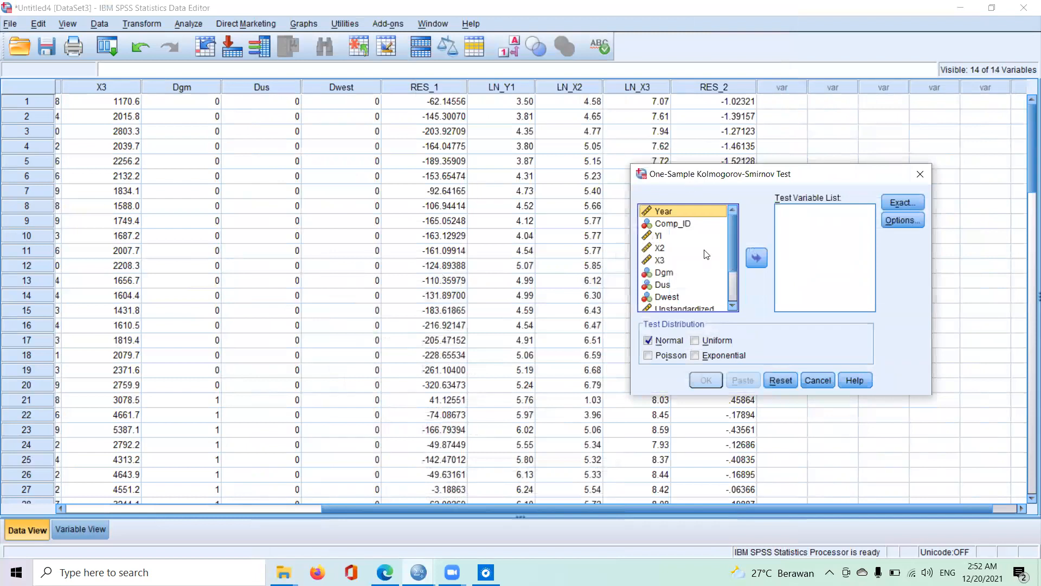
{"action": "left_click", "coordinate": [732, 290]}
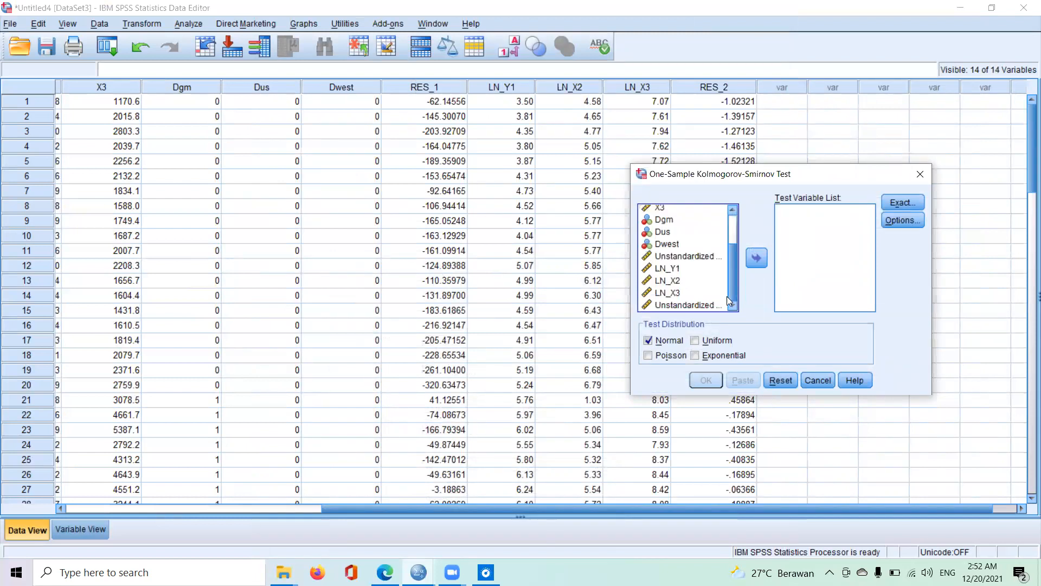
{"action": "left_click", "coordinate": [712, 306]}
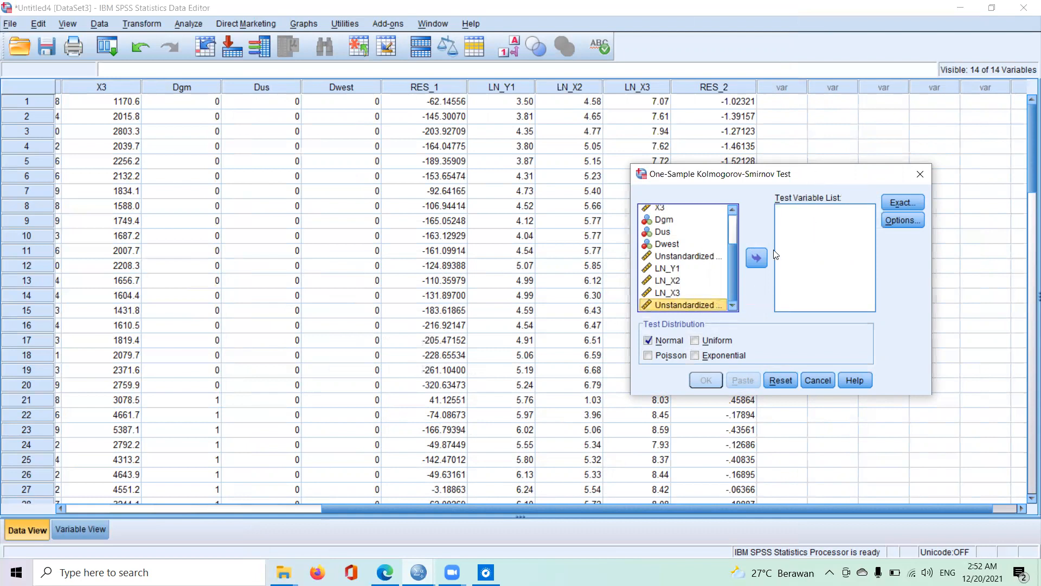
{"action": "left_click", "coordinate": [757, 258]}
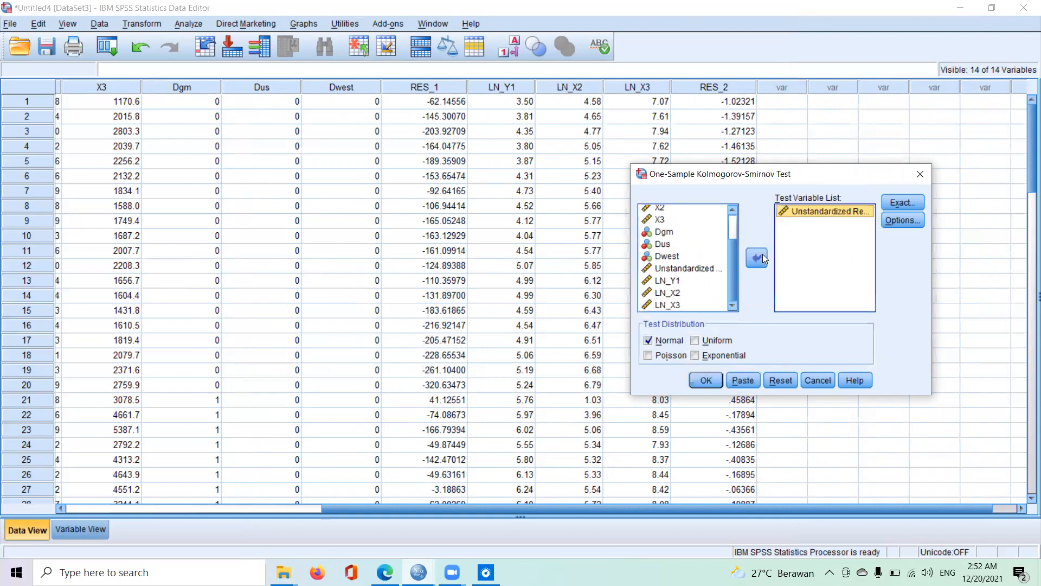
{"action": "left_click", "coordinate": [706, 380]}
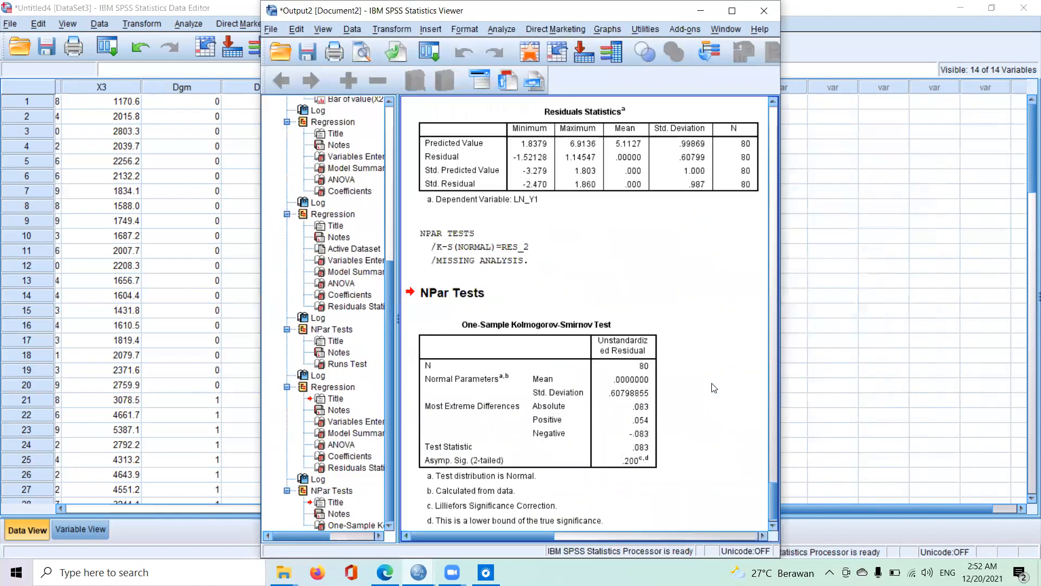
Enlarge the output window and examine the One-Sample Kolmogorov-Smirnov Test table for the residuals.
{"action": "left_click", "coordinate": [731, 11]}
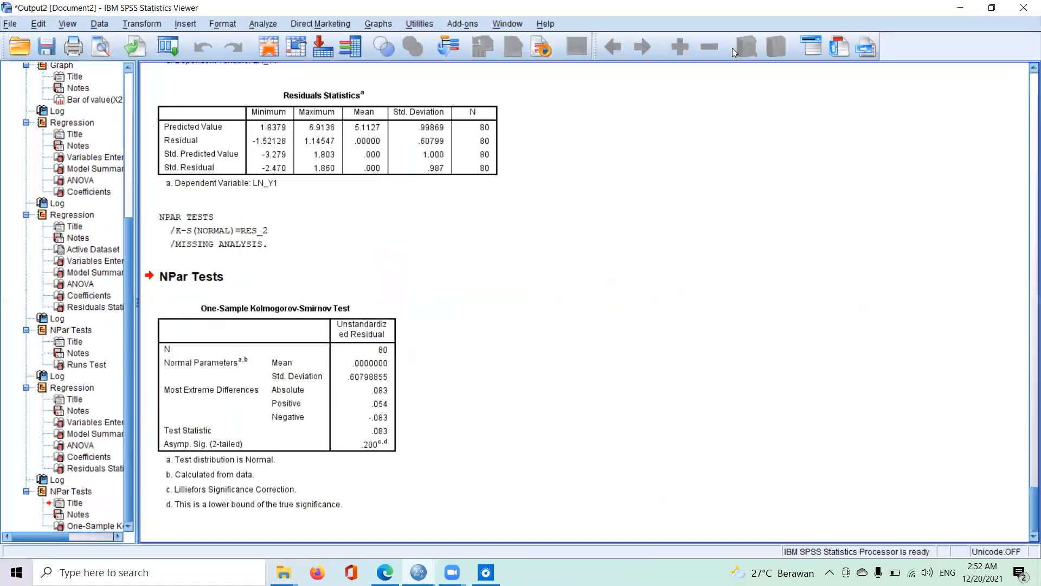
{"action": "left_click", "coordinate": [218, 338]}
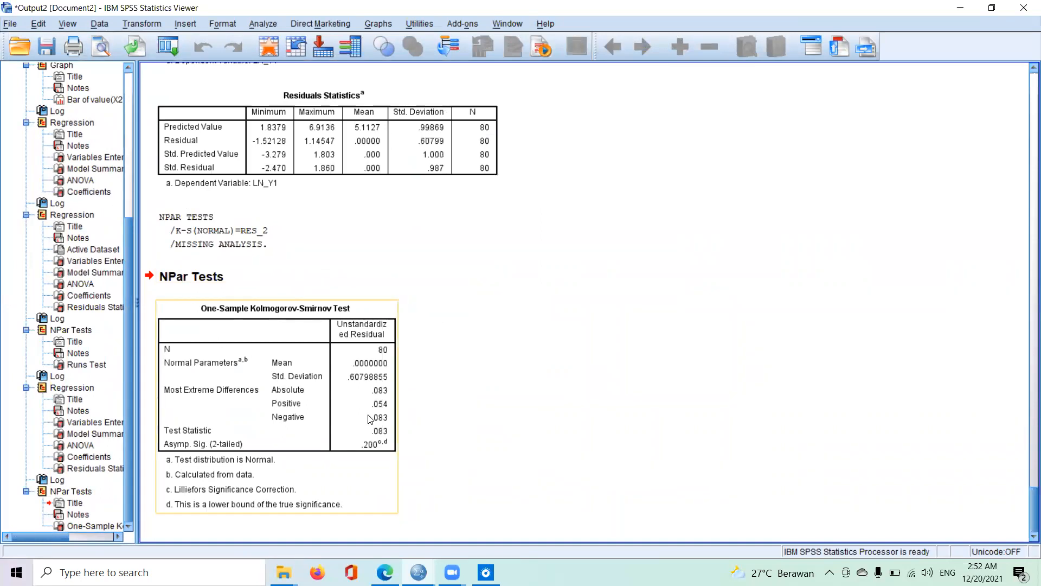
{"action": "left_click", "coordinate": [419, 336]}
{"action": "left_click", "coordinate": [283, 380]}
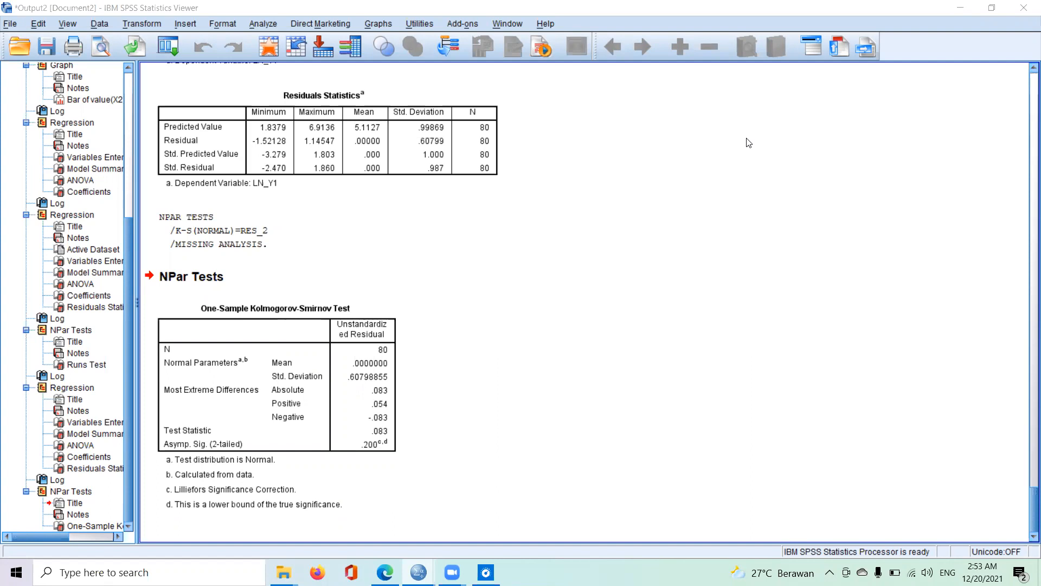
Return to the data and start computing a new variable with LAGLN_Y1 as the target variable name.
{"action": "left_click", "coordinate": [956, 9]}
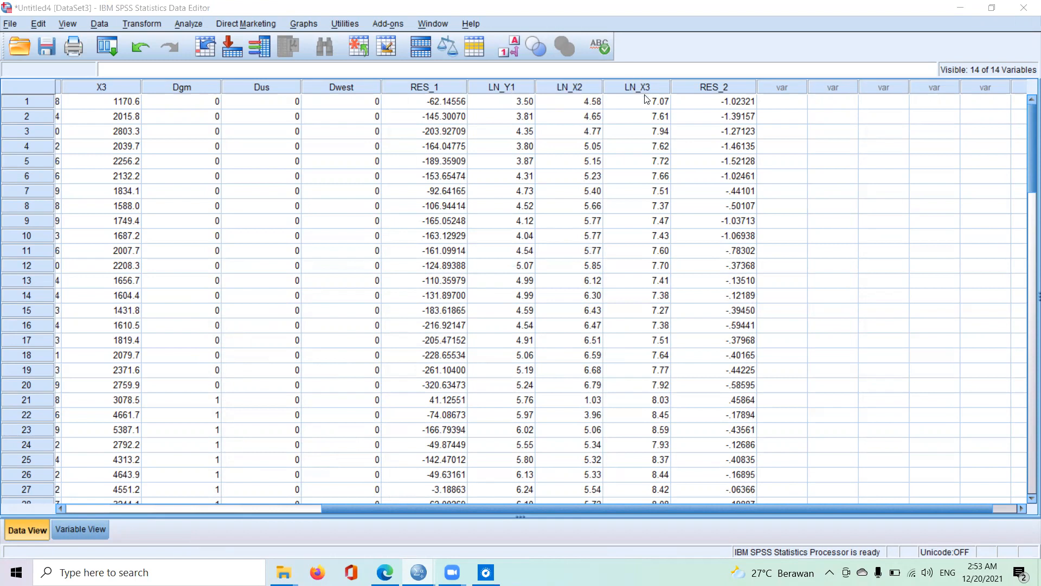
{"action": "left_click", "coordinate": [156, 27]}
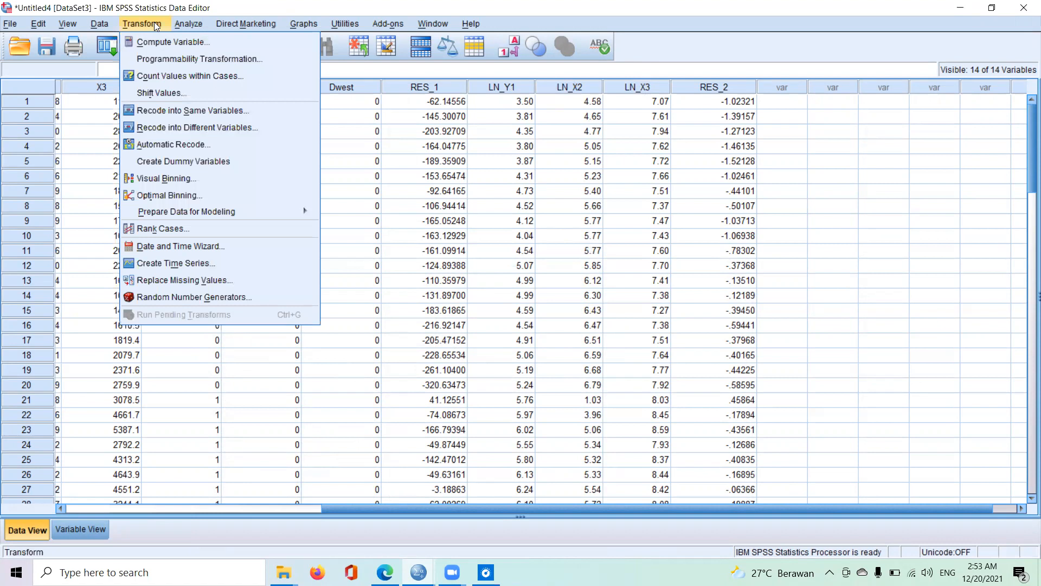
{"action": "left_click", "coordinate": [179, 42]}
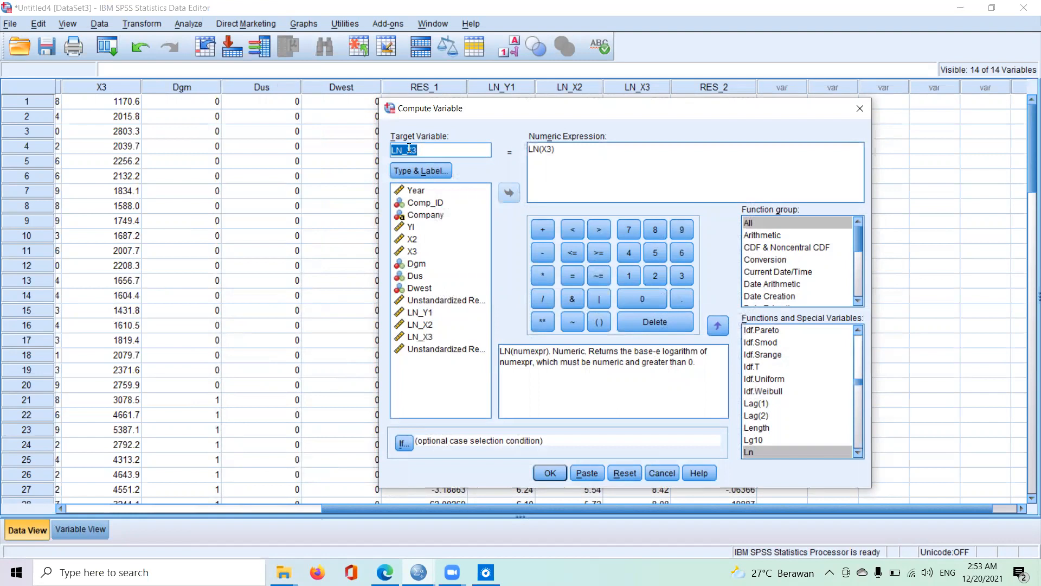
{"action": "type", "text": "LAGLN_Y1"}
Replace the numeric expression with LAG(LN_Y1), compute the variable, and return to the data.
{"action": "left_click", "coordinate": [583, 154]}
{"action": "key", "text": "BackSpace"}
{"action": "key", "text": "BackSpace"}
{"action": "key", "text": "BackSpace"}
{"action": "key", "text": "BackSpace"}
{"action": "key", "text": "BackSpace"}
{"action": "key", "text": "BackSpace"}
{"action": "type", "text": "LAG"}
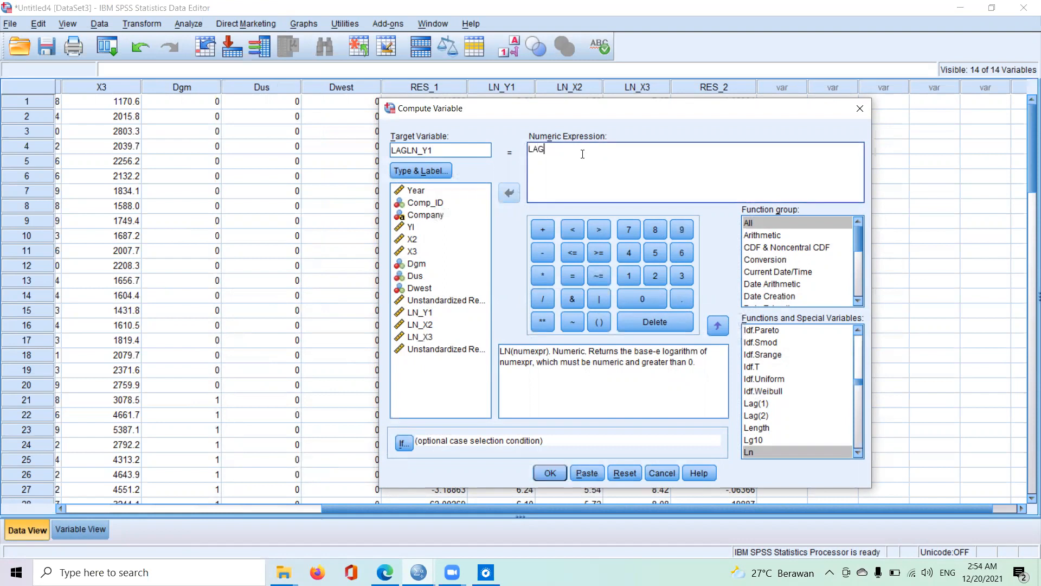
{"action": "type", "text": "("}
{"action": "left_click", "coordinate": [428, 313]}
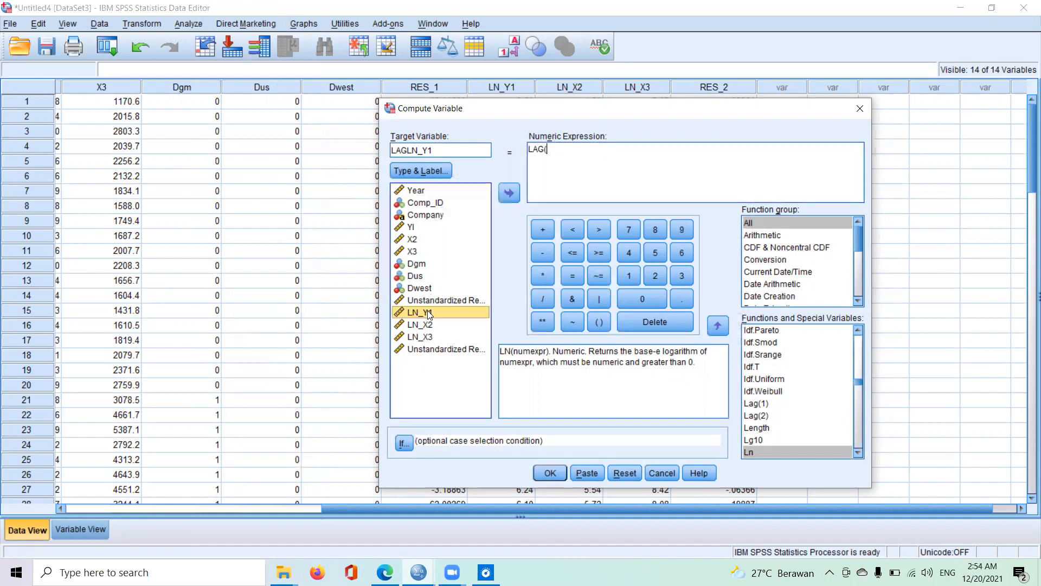
{"action": "left_click", "coordinate": [509, 192]}
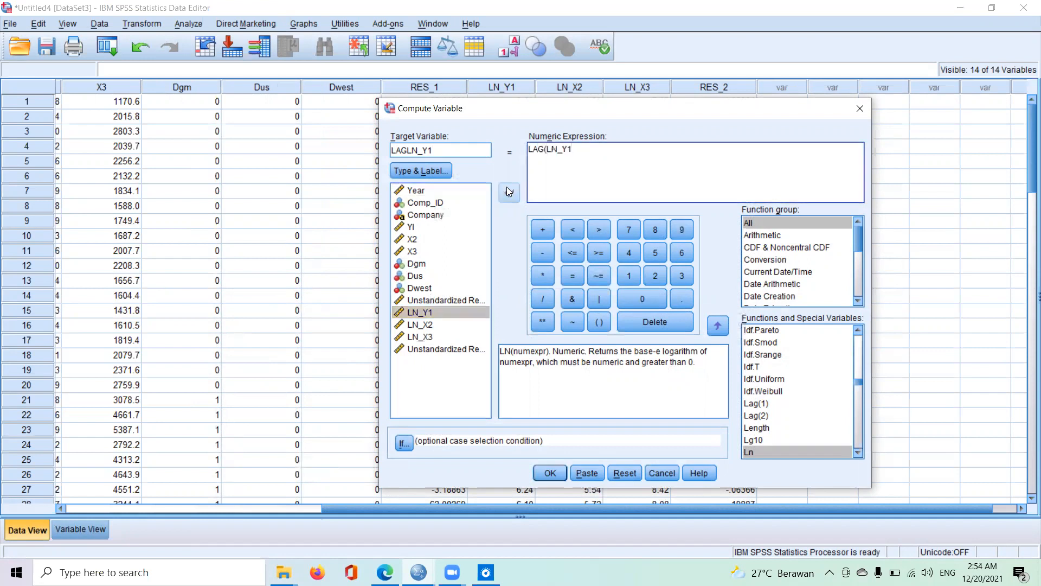
{"action": "type", "text": ")"}
{"action": "left_click", "coordinate": [546, 472]}
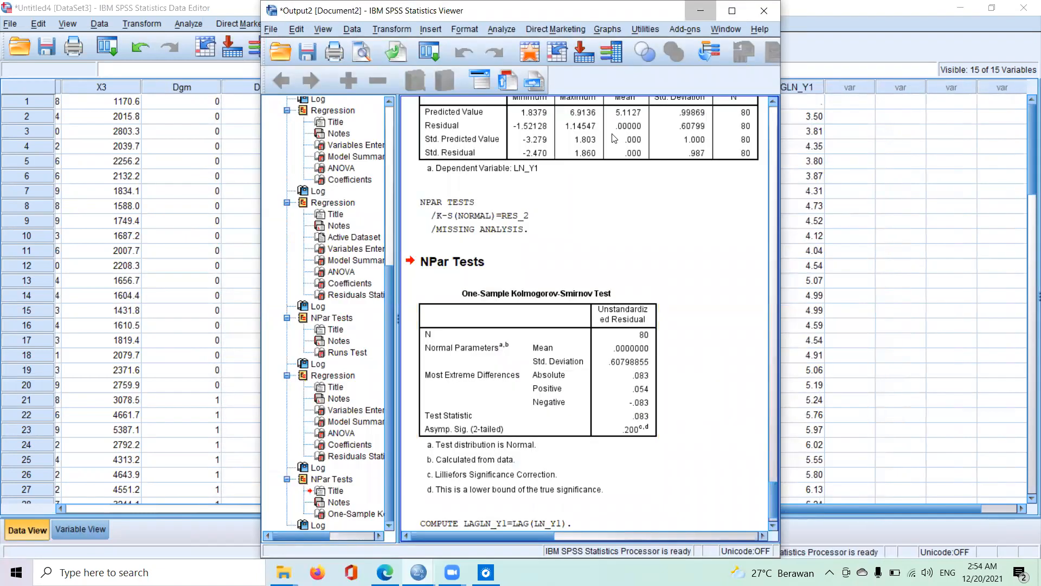
{"action": "left_click", "coordinate": [700, 11]}
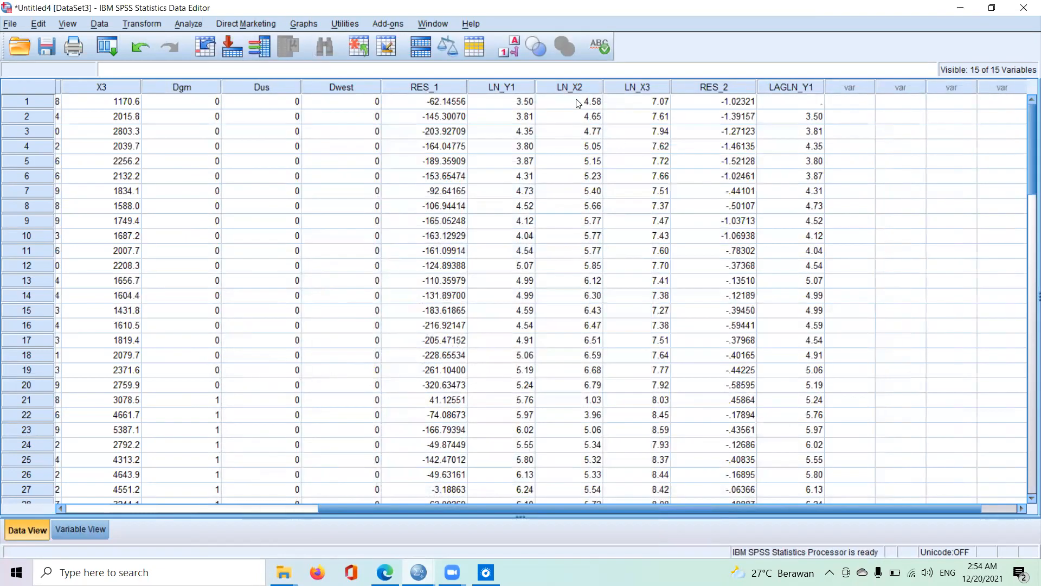
Compute a new variable LAGLN_X2 with the expression LAG(LN_X2), and return to the data.
{"action": "left_click", "coordinate": [142, 23]}
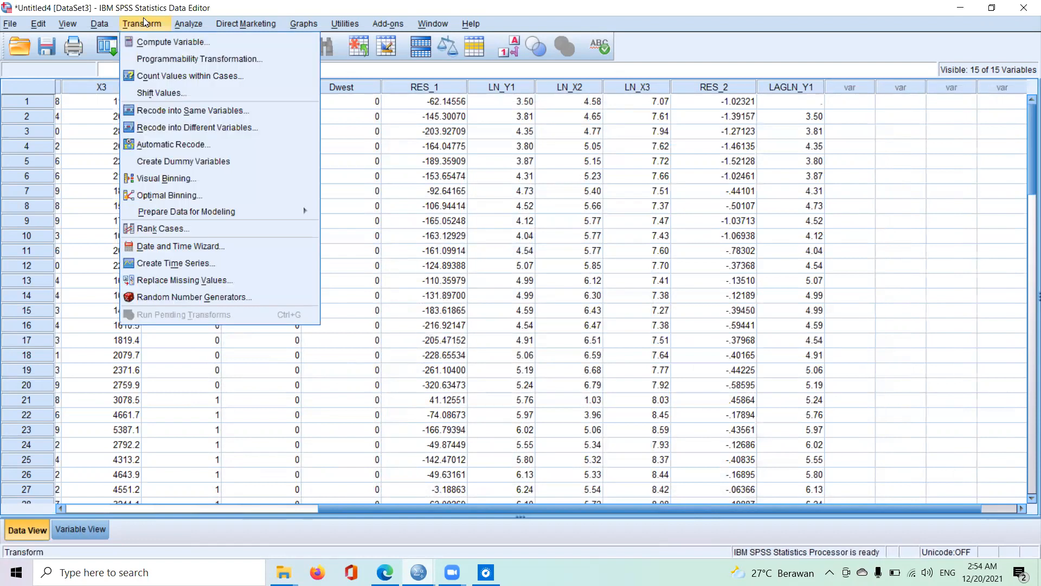
{"action": "left_click", "coordinate": [162, 39]}
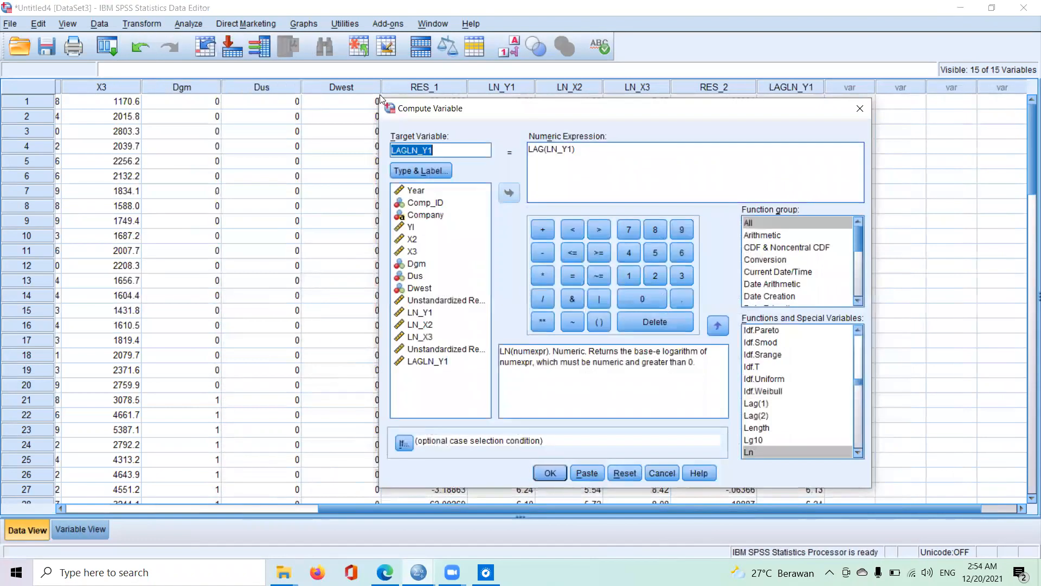
{"action": "left_click", "coordinate": [444, 149]}
{"action": "key", "text": "BackSpace"}
{"action": "key", "text": "BackSpace"}
{"action": "type", "text": "X2"}
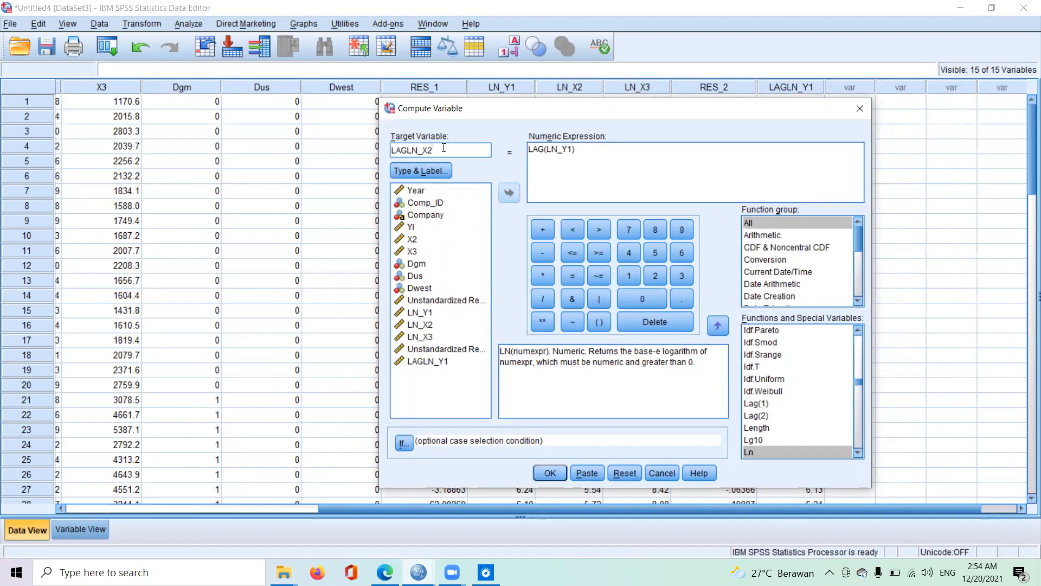
{"action": "left_click", "coordinate": [574, 152]}
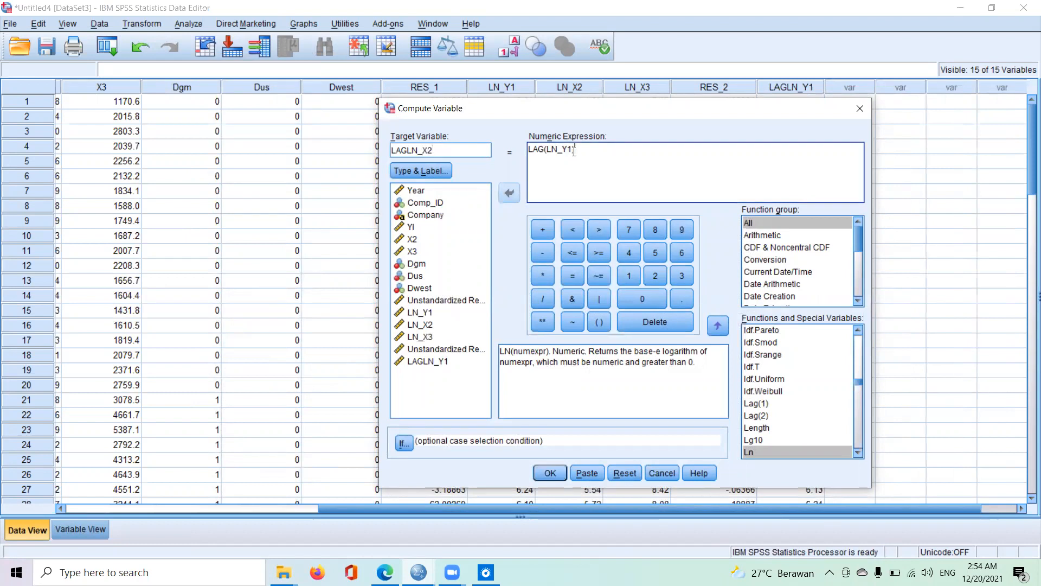
{"action": "key", "text": "BackSpace"}
{"action": "type", "text": "X2"}
{"action": "left_click", "coordinate": [550, 473]}
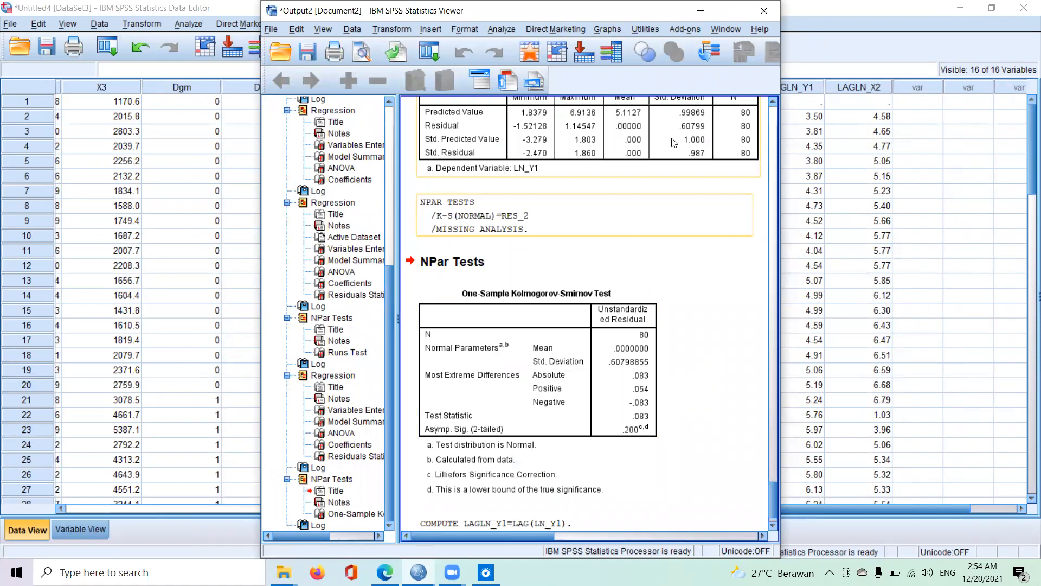
{"action": "left_click", "coordinate": [701, 11]}
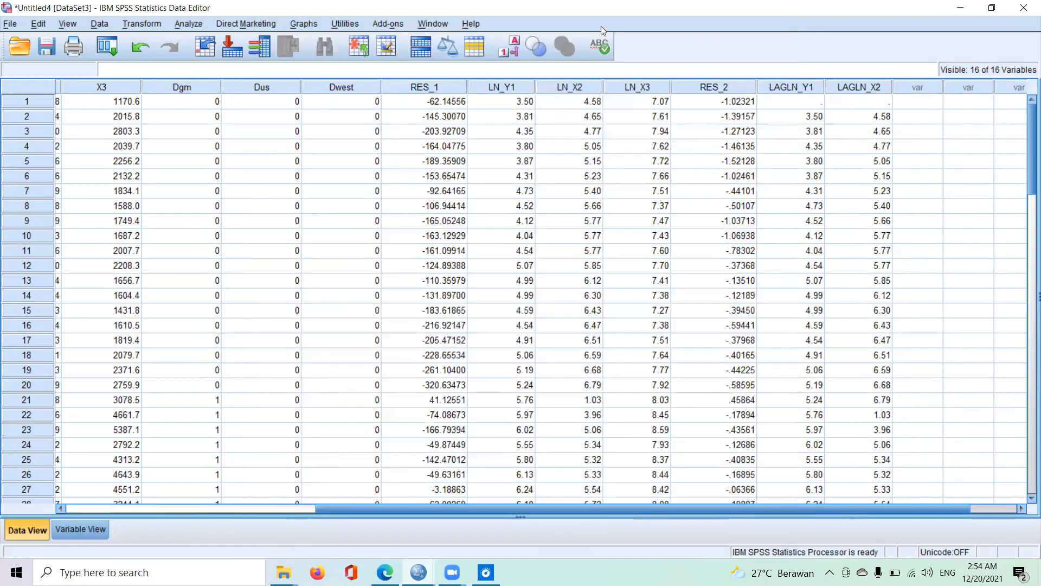
Compute a new variable LAGLN_X3 with the expression LAG(LN_X3), and return to the data.
{"action": "left_click", "coordinate": [148, 25]}
{"action": "left_click", "coordinate": [163, 43]}
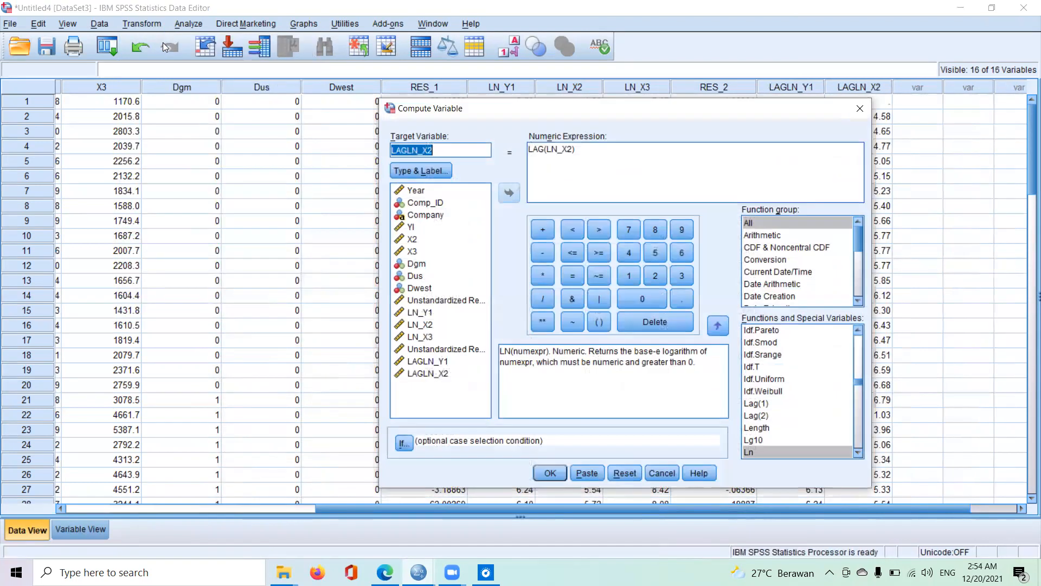
{"action": "left_click", "coordinate": [441, 156]}
{"action": "key", "text": "BackSpace"}
{"action": "type", "text": "3"}
{"action": "left_click", "coordinate": [570, 148]}
{"action": "key", "text": "BackSpace"}
{"action": "type", "text": "3"}
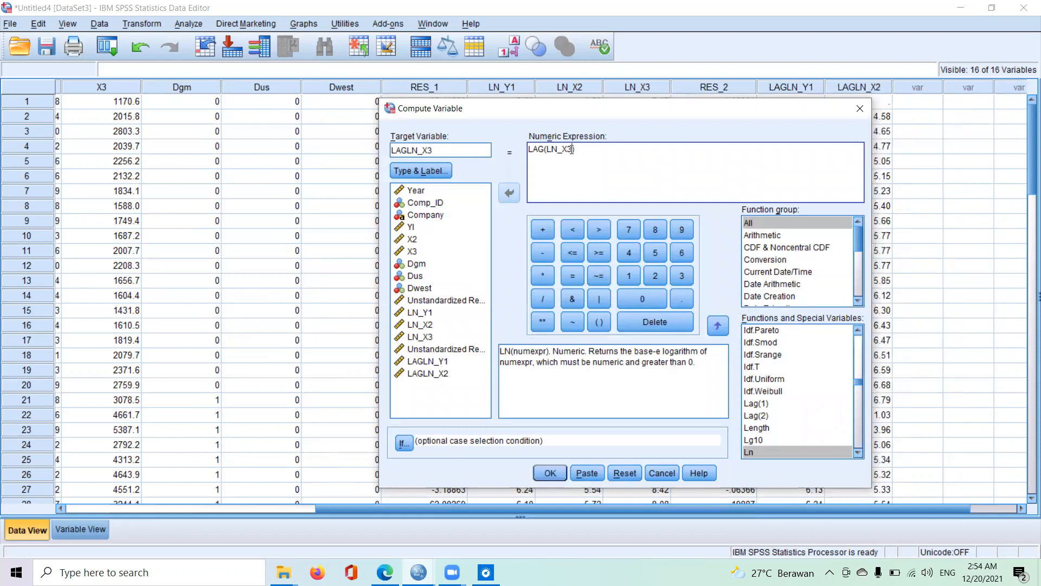
{"action": "left_click", "coordinate": [541, 476]}
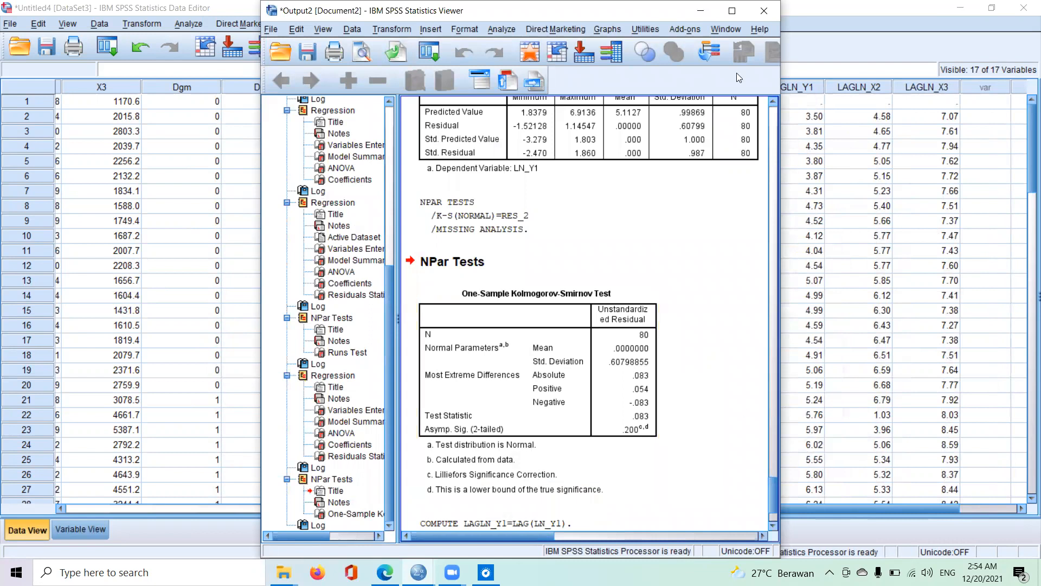
{"action": "left_click", "coordinate": [700, 11]}
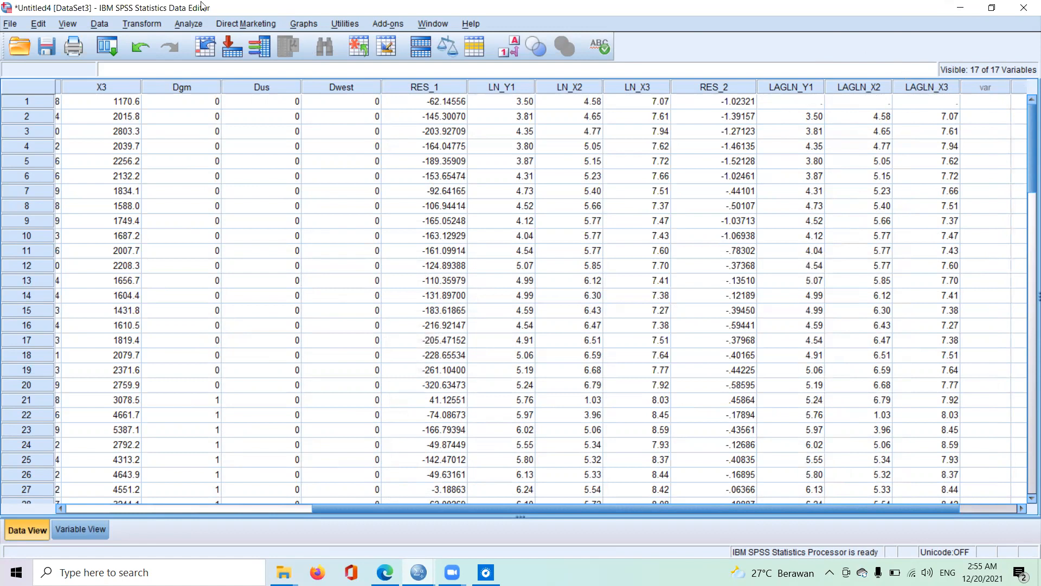
Replace the dependent variable LN_Y1 with LAGLN_Y1 in the linear regression.
{"action": "left_click", "coordinate": [188, 24]}
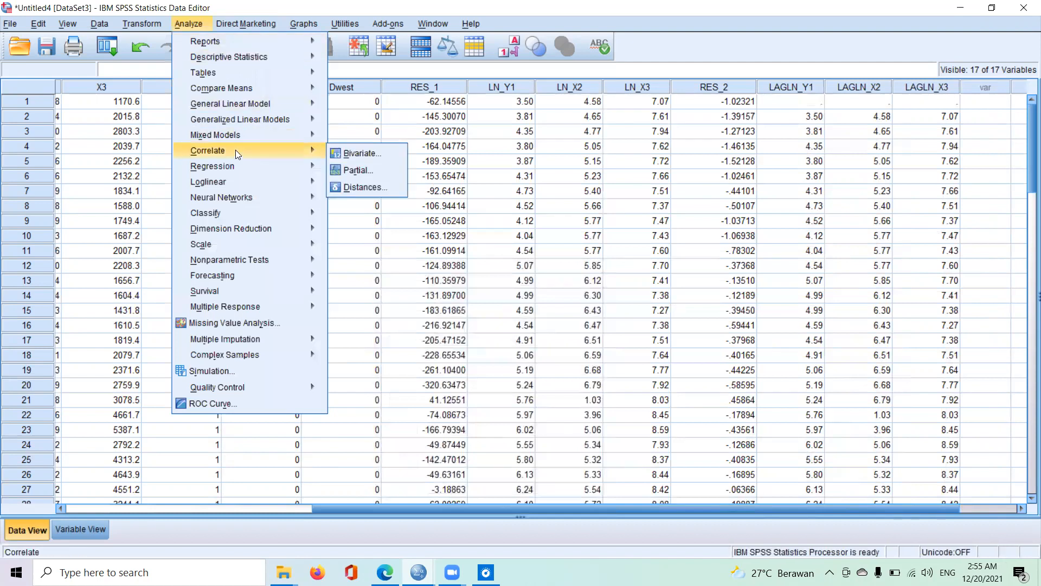
{"action": "mouse_move", "coordinate": [242, 165]}
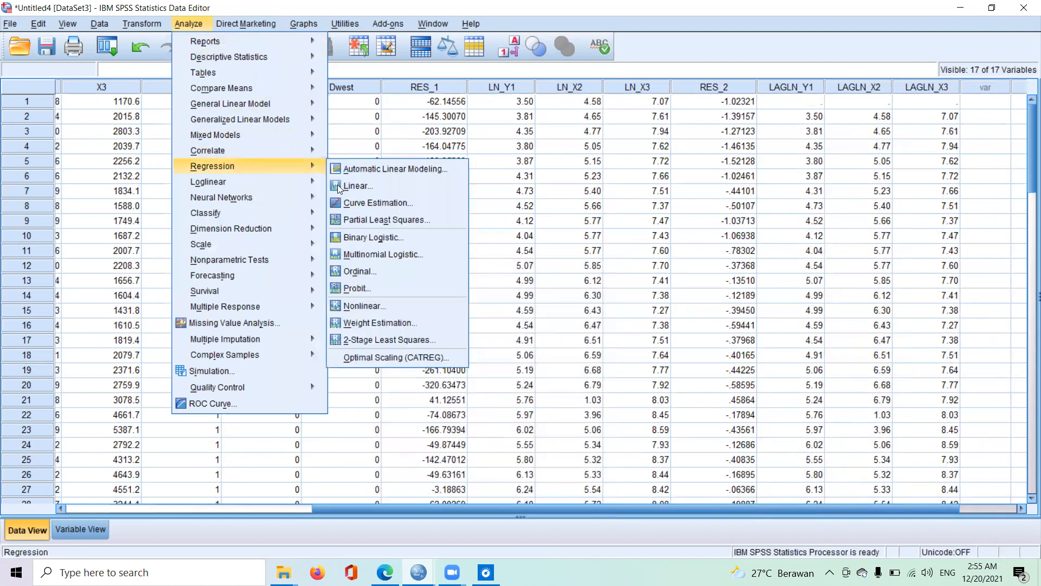
{"action": "left_click", "coordinate": [354, 186]}
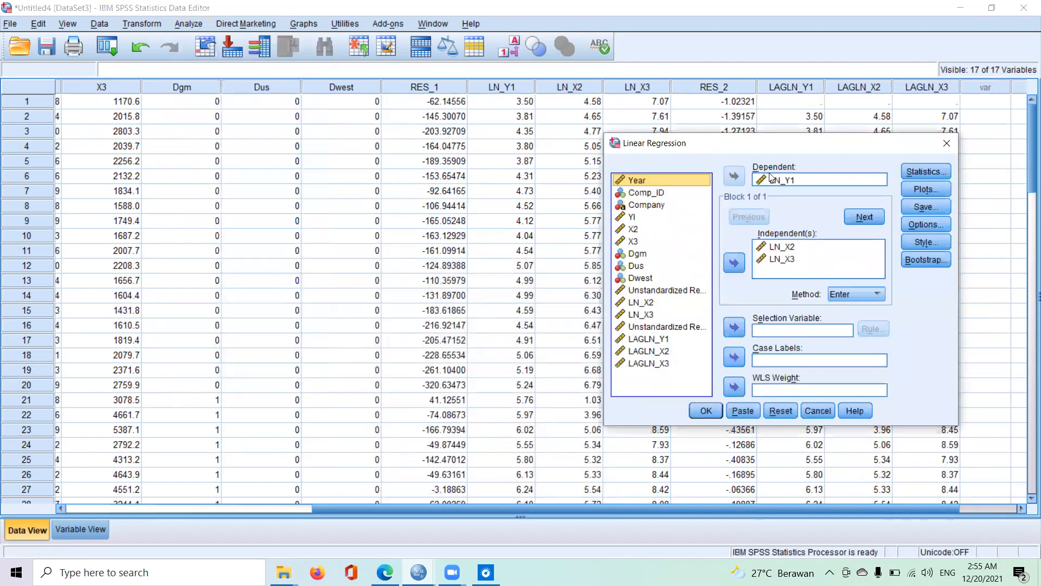
{"action": "left_click", "coordinate": [782, 180]}
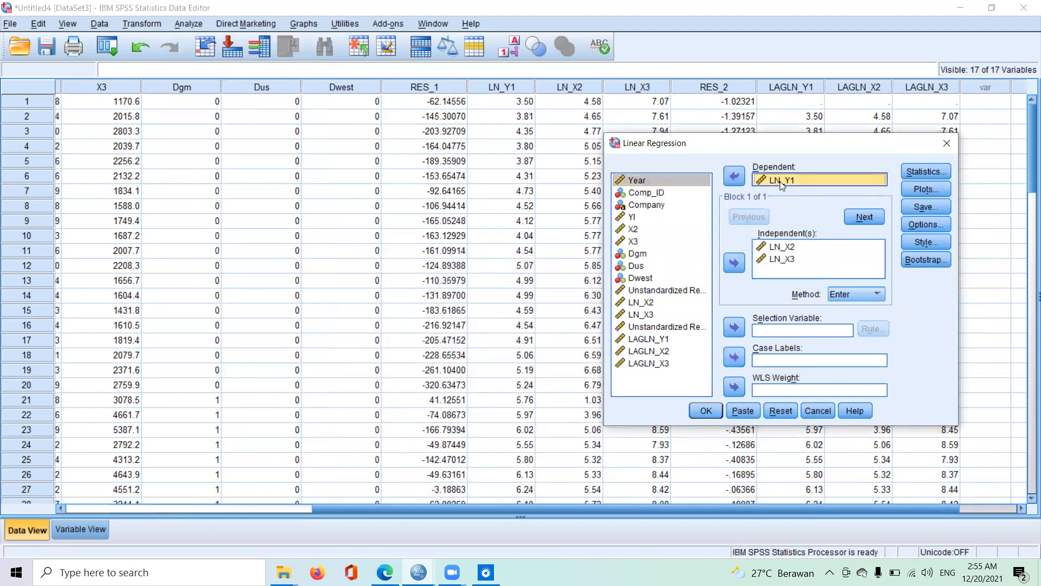
{"action": "left_click", "coordinate": [733, 176]}
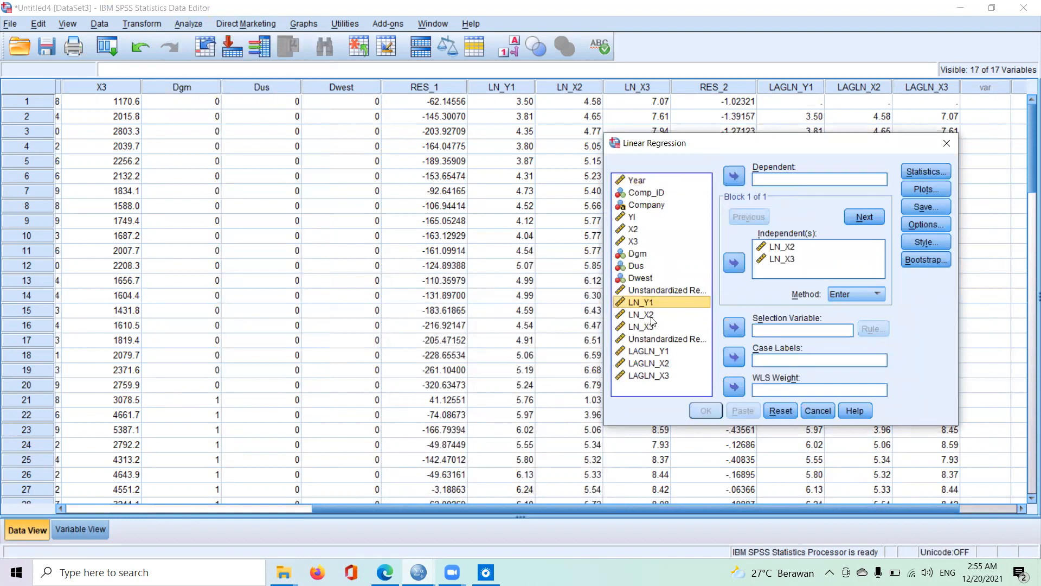
{"action": "left_click", "coordinate": [655, 354]}
{"action": "left_click", "coordinate": [726, 181]}
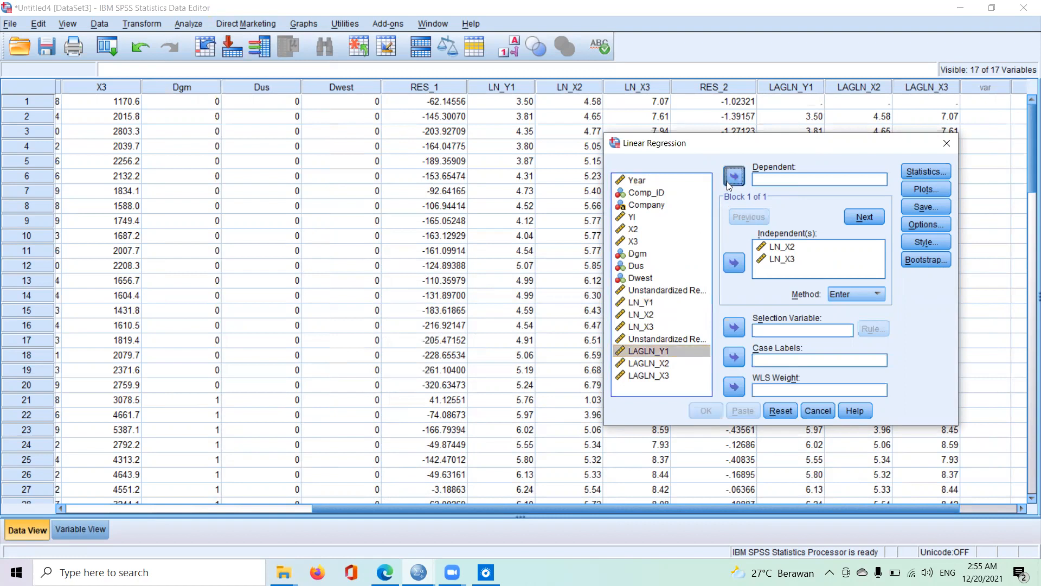
Replace the independent variables LN_X2 and LN_X3 with LAGLN_X2 and LAGLN_X3 in the linear regression.
{"action": "left_click", "coordinate": [786, 248]}
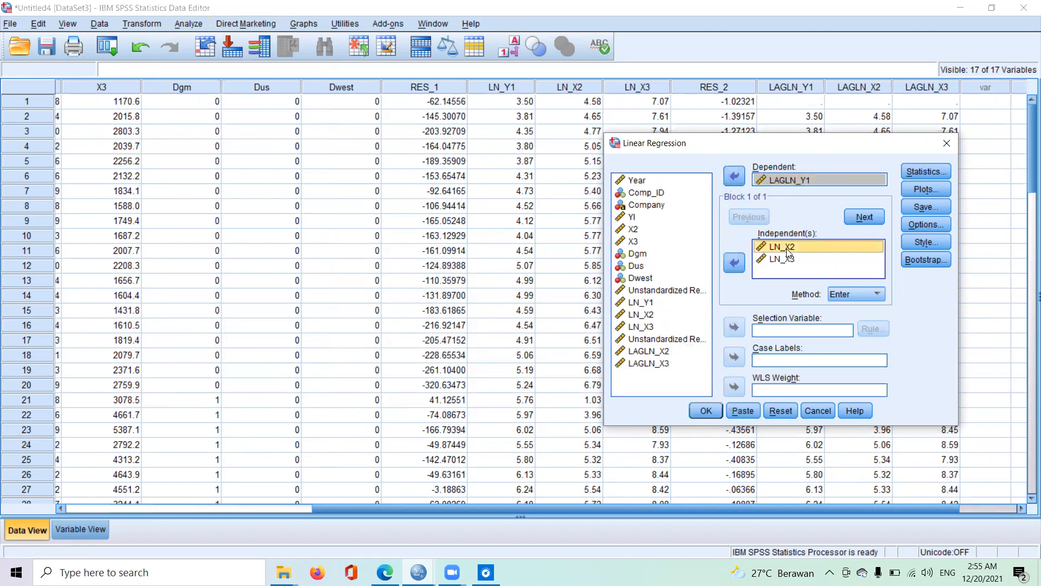
{"action": "key", "text": "shift+Down"}
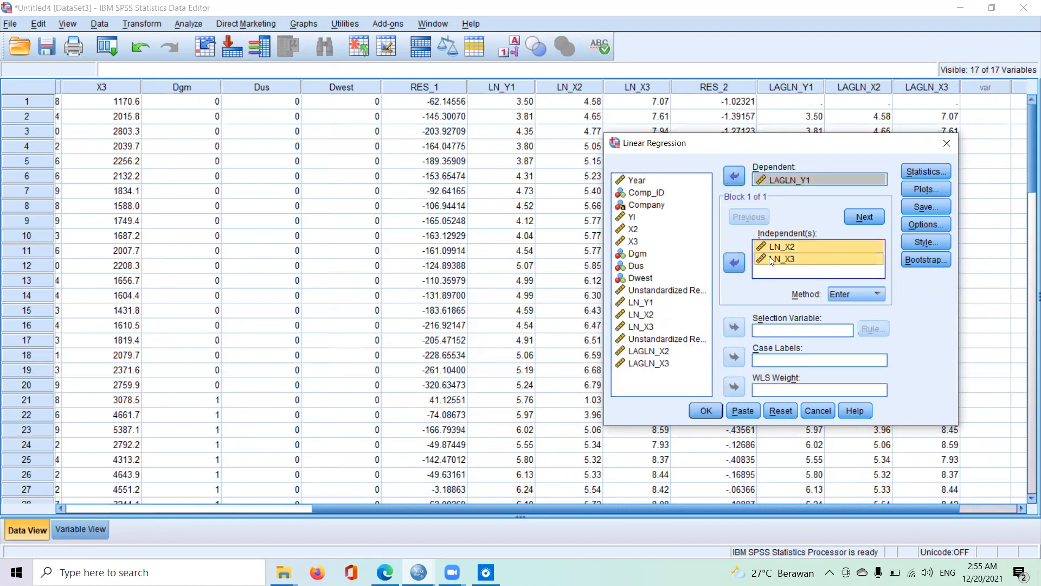
{"action": "left_click", "coordinate": [727, 264]}
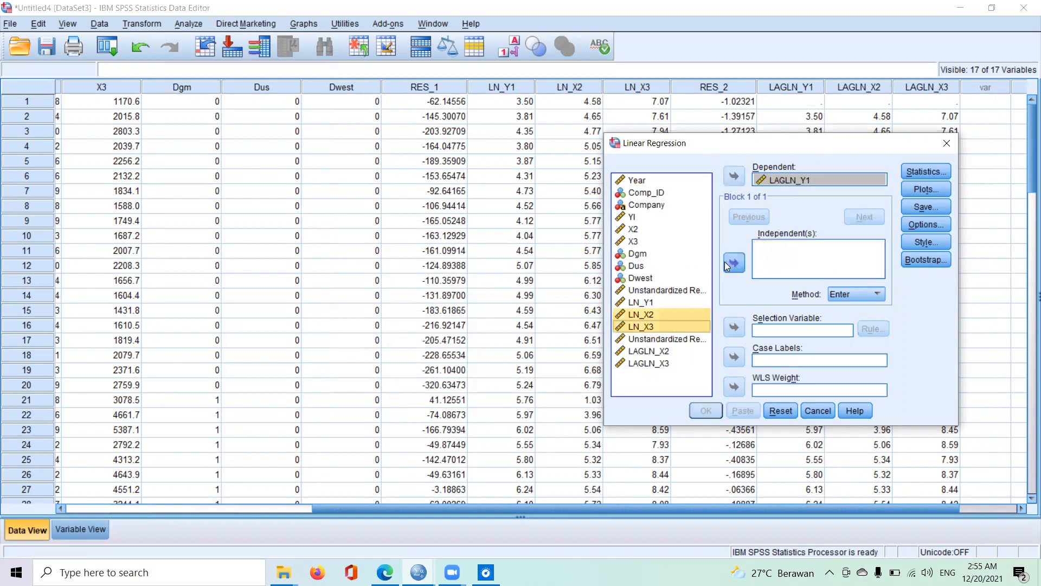
{"action": "left_click", "coordinate": [665, 351]}
{"action": "key", "text": "shift+Down"}
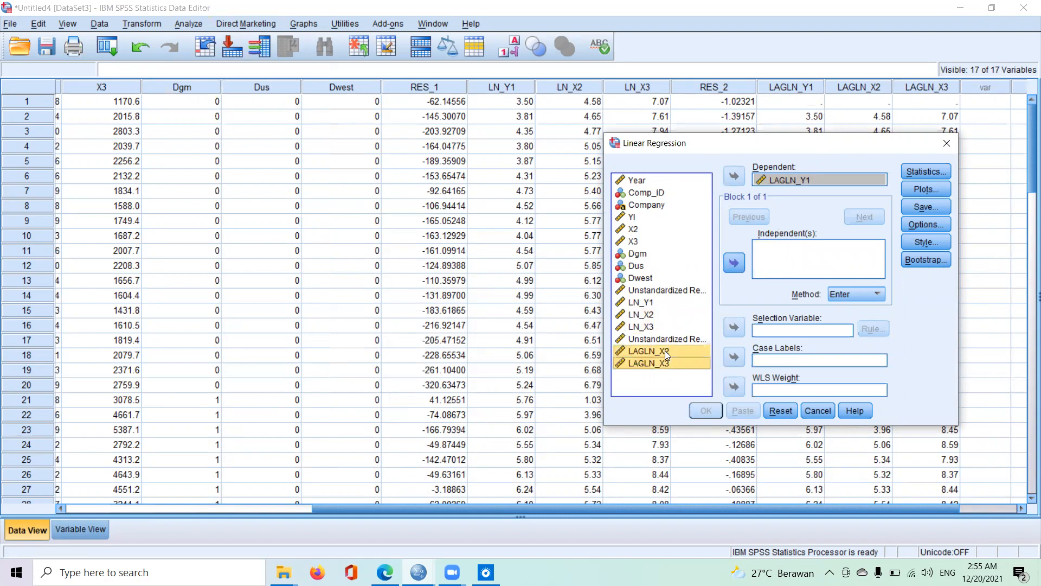
{"action": "left_click", "coordinate": [734, 263]}
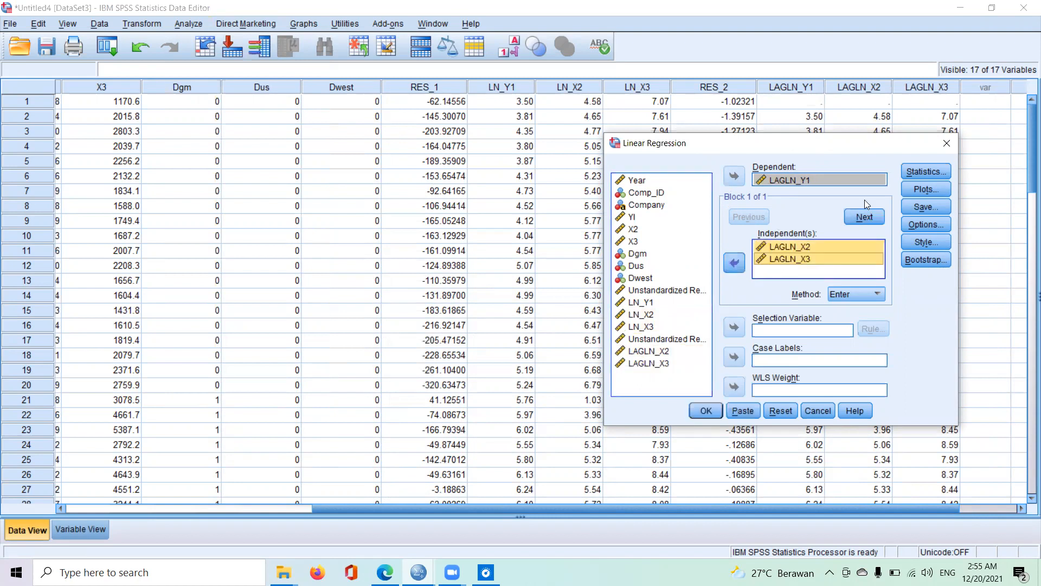
Run the lagged-variable regression with unstandardized residuals saved, and return to the data.
{"action": "left_click", "coordinate": [920, 207]}
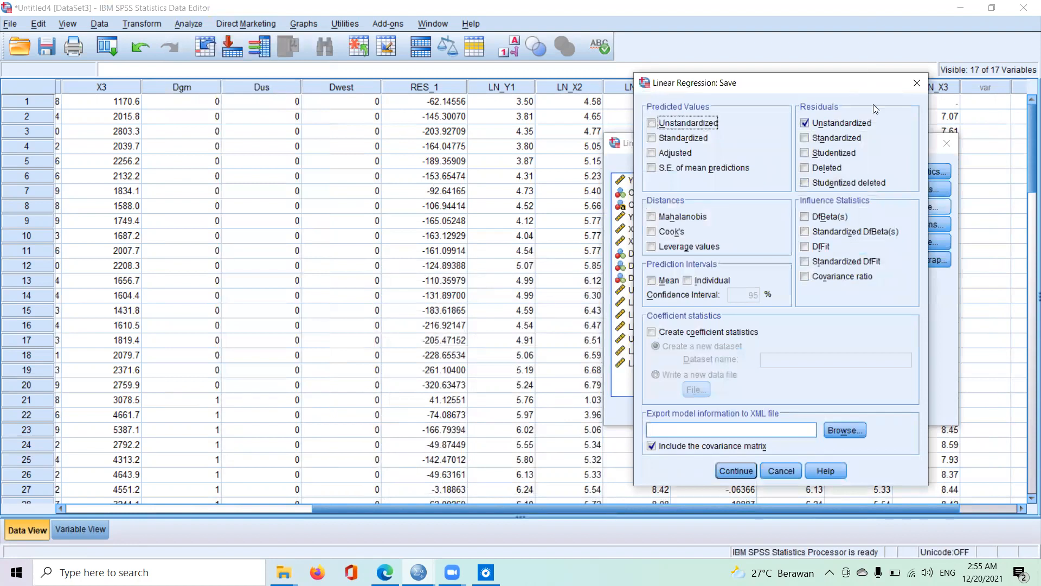
{"action": "left_click", "coordinate": [727, 473]}
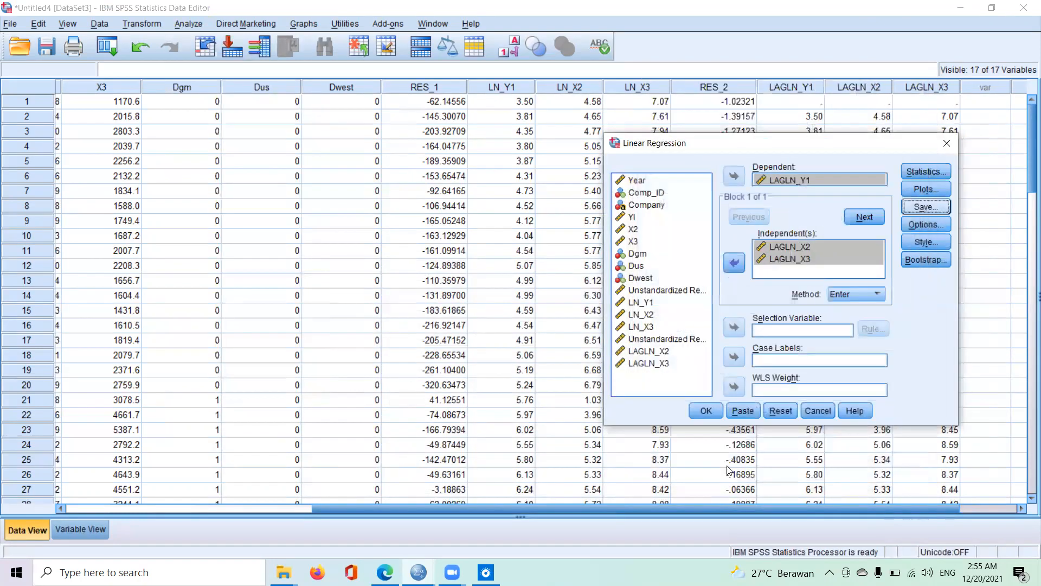
{"action": "left_click", "coordinate": [706, 412]}
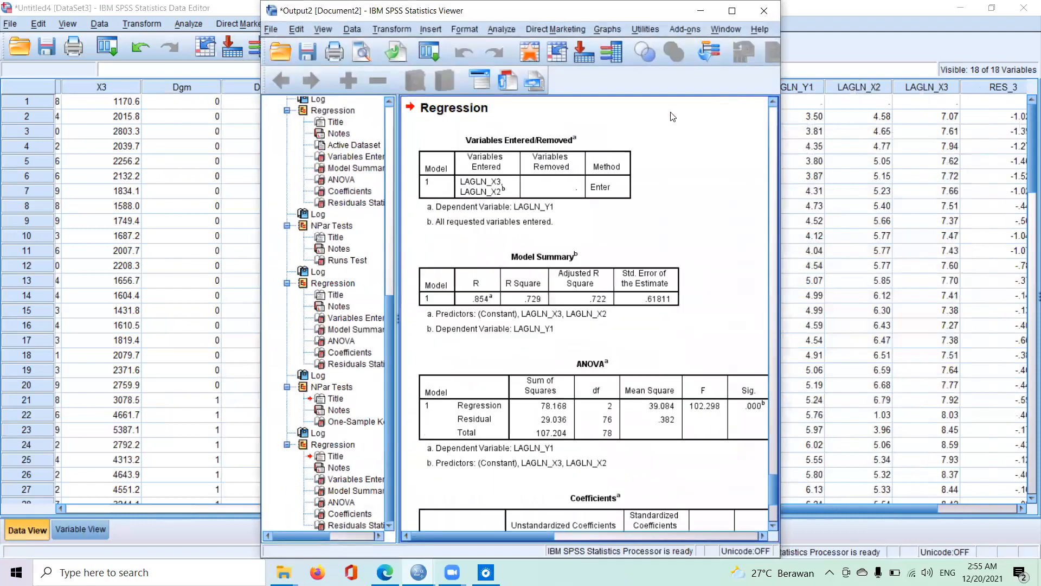
{"action": "left_click", "coordinate": [700, 11]}
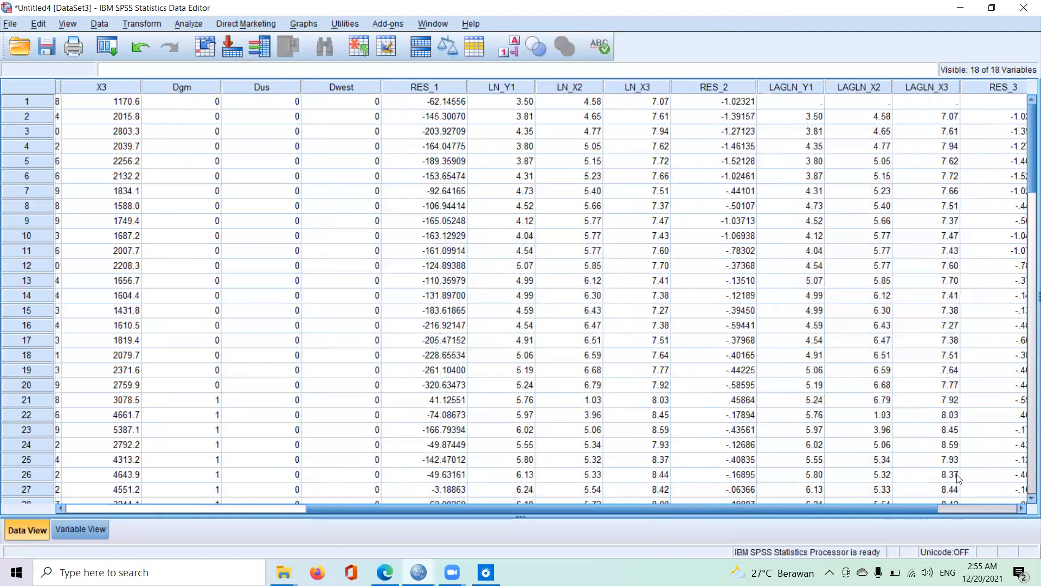
Start computing a new variable and name the target variable LAGRES_3.
{"action": "left_click", "coordinate": [1021, 509]}
{"action": "left_click", "coordinate": [1021, 508]}
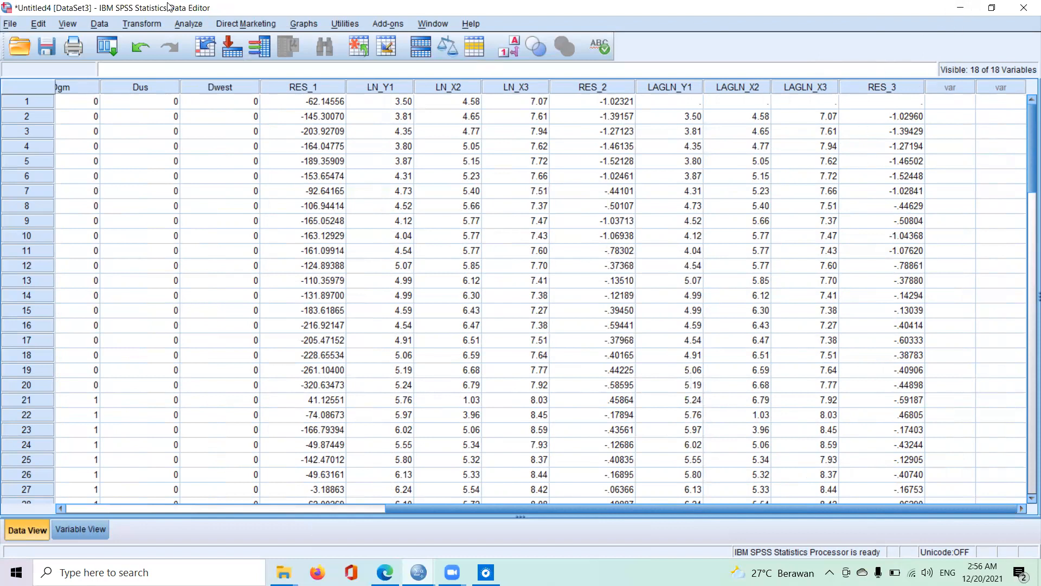
{"action": "left_click", "coordinate": [154, 24]}
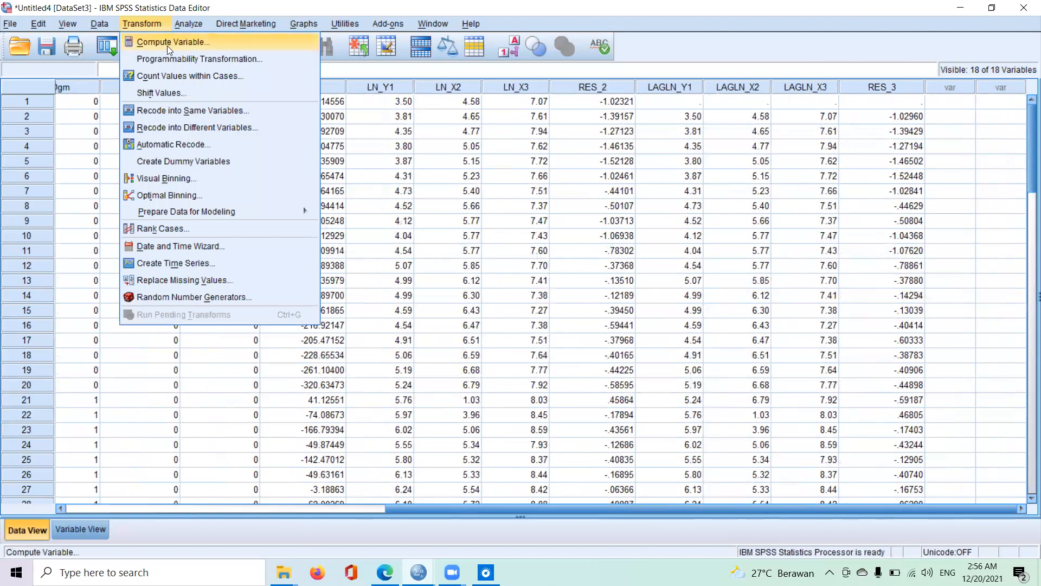
{"action": "left_click", "coordinate": [167, 43]}
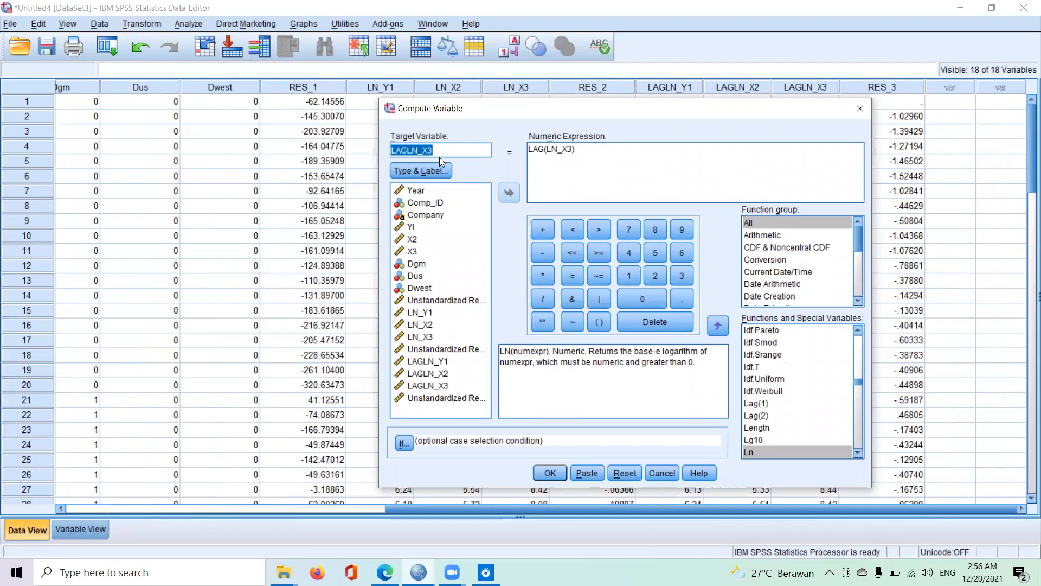
{"action": "key", "text": "BackSpace"}
{"action": "type", "text": "L"}
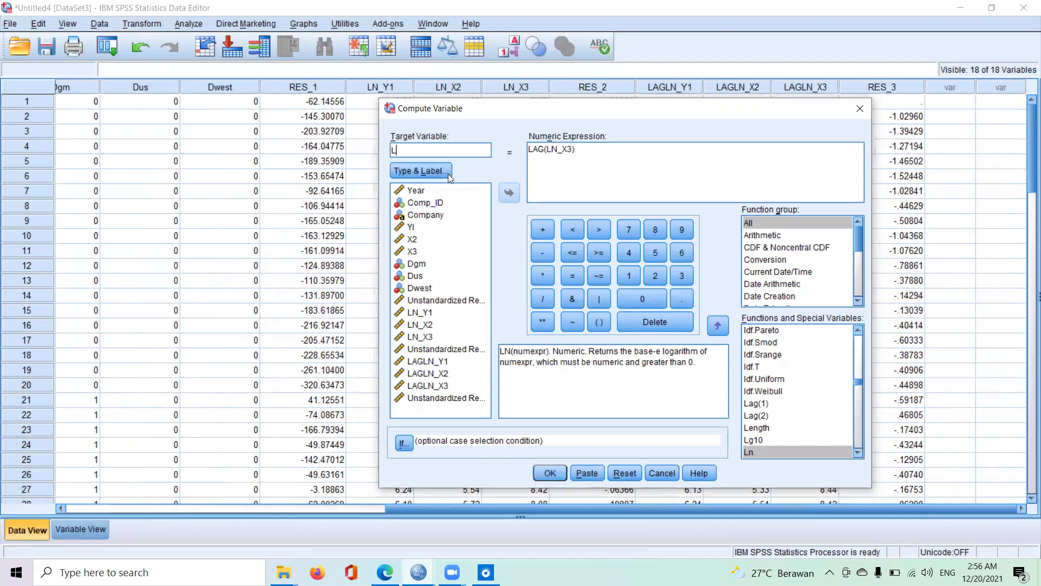
{"action": "type", "text": "AGRES_3"}
Compute LAGRES_3 with the expression LAG(RES_3), and return to the data.
{"action": "left_click", "coordinate": [581, 152]}
{"action": "key", "text": "BackSpace"}
{"action": "key", "text": "BackSpace"}
{"action": "key", "text": "BackSpace"}
{"action": "key", "text": "BackSpace"}
{"action": "key", "text": "BackSpace"}
{"action": "key", "text": "BackSpace"}
{"action": "key", "text": "BackSpace"}
{"action": "key", "text": "BackSpace"}
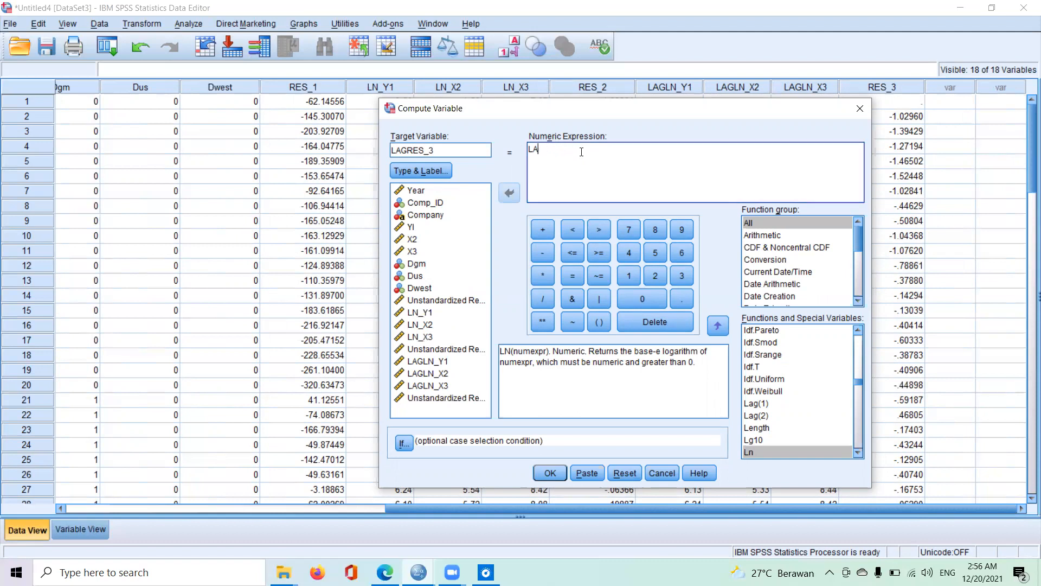
{"action": "type", "text": "G("}
{"action": "left_click", "coordinate": [455, 397]}
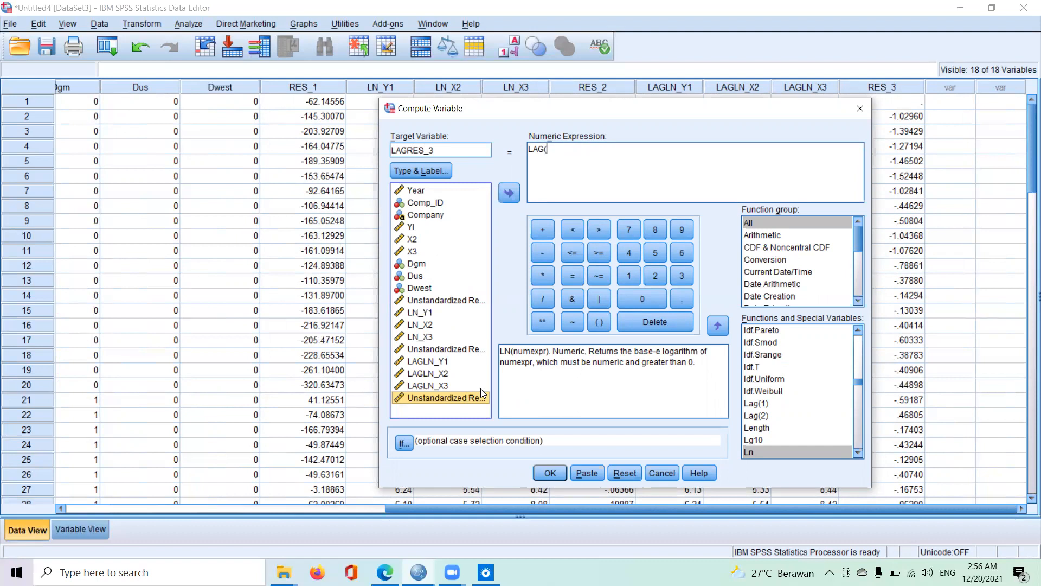
{"action": "left_click", "coordinate": [510, 194]}
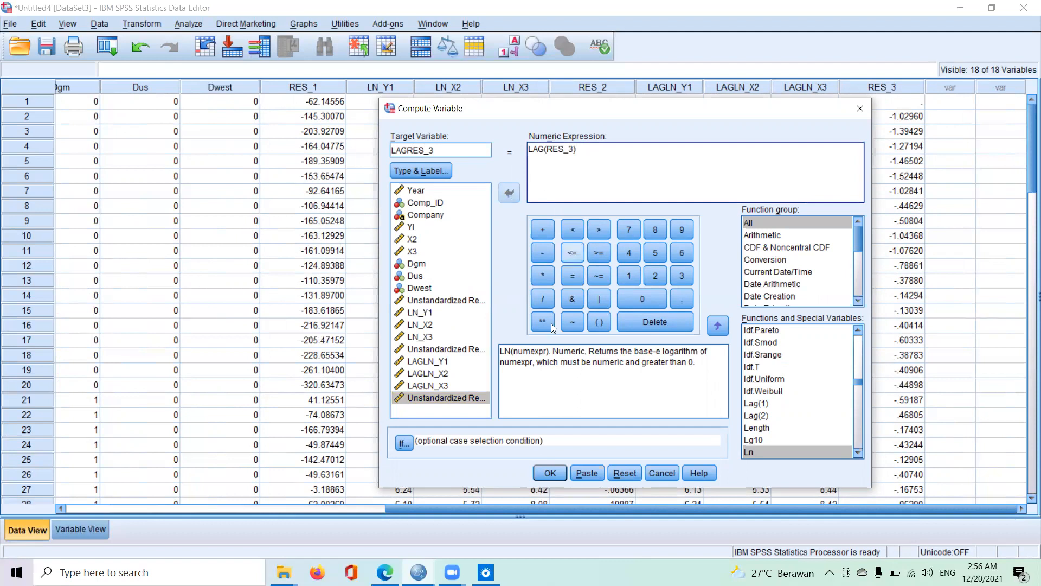
{"action": "left_click", "coordinate": [556, 473]}
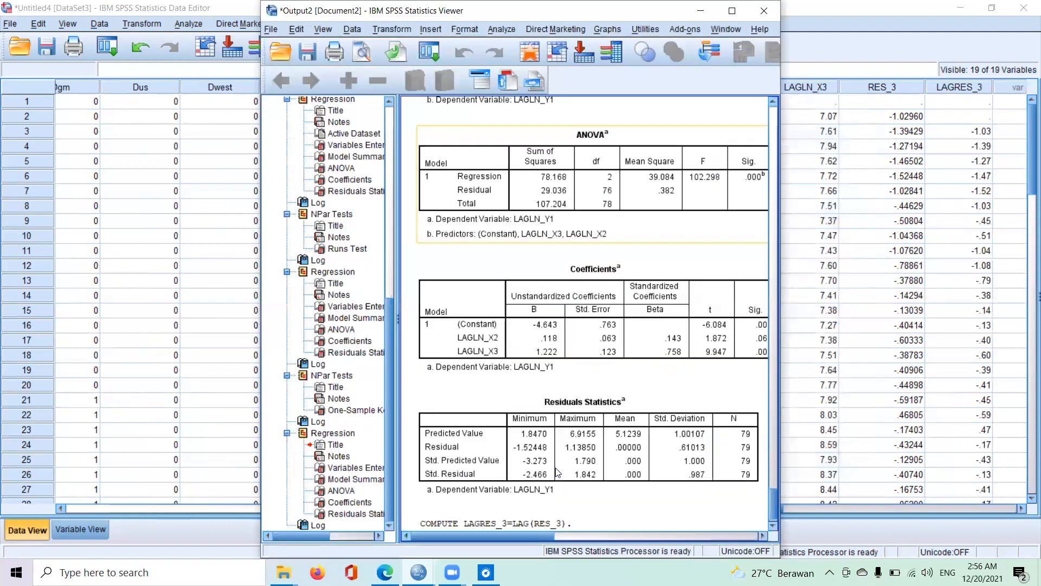
{"action": "left_click", "coordinate": [700, 11]}
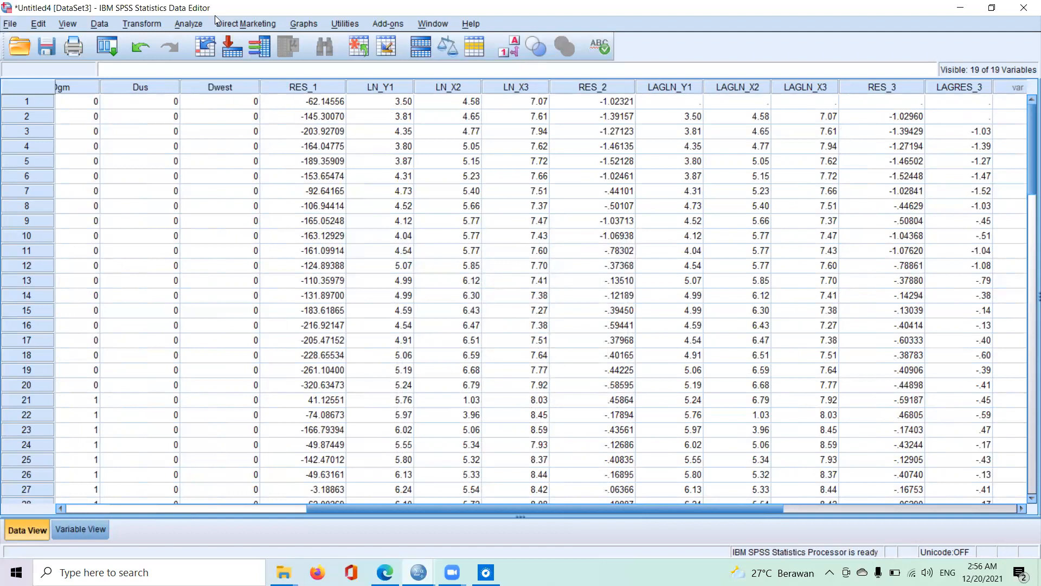
Replace the dependent variable LAGLN_Y1 with the unstandardized residual RES_3 in the linear regression.
{"action": "left_click", "coordinate": [200, 24]}
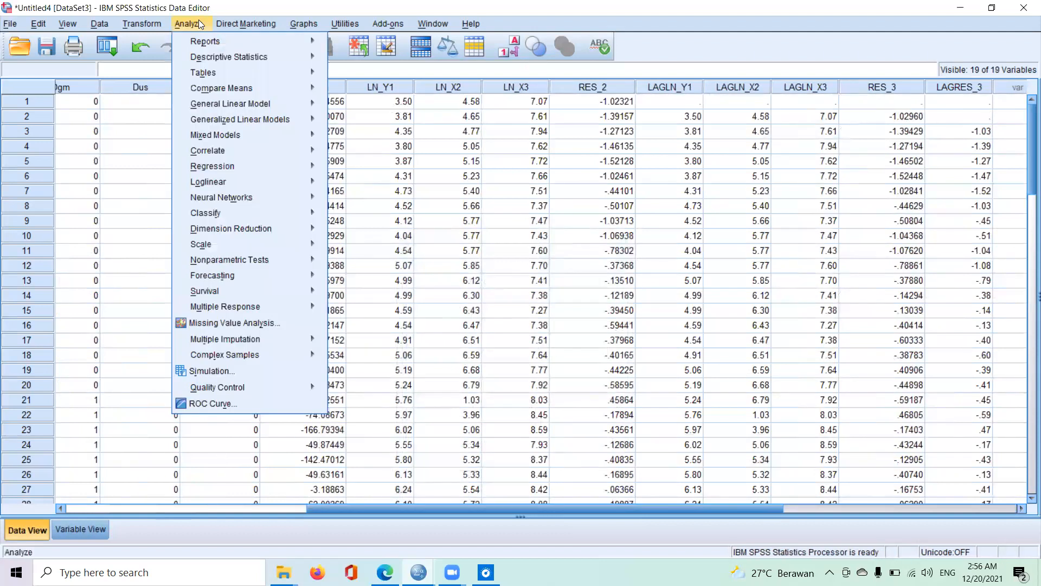
{"action": "mouse_move", "coordinate": [267, 164]}
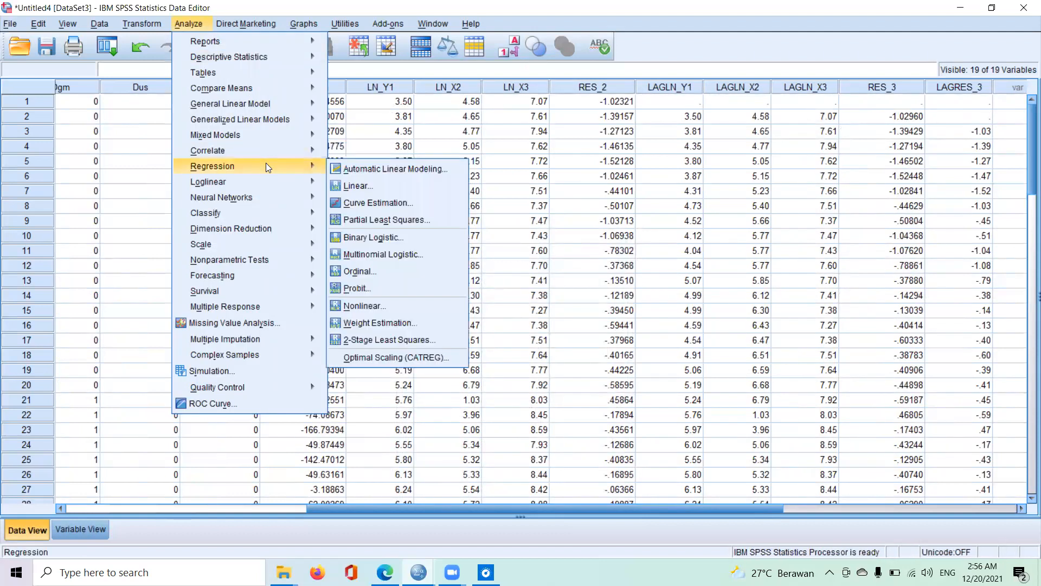
{"action": "left_click", "coordinate": [353, 188]}
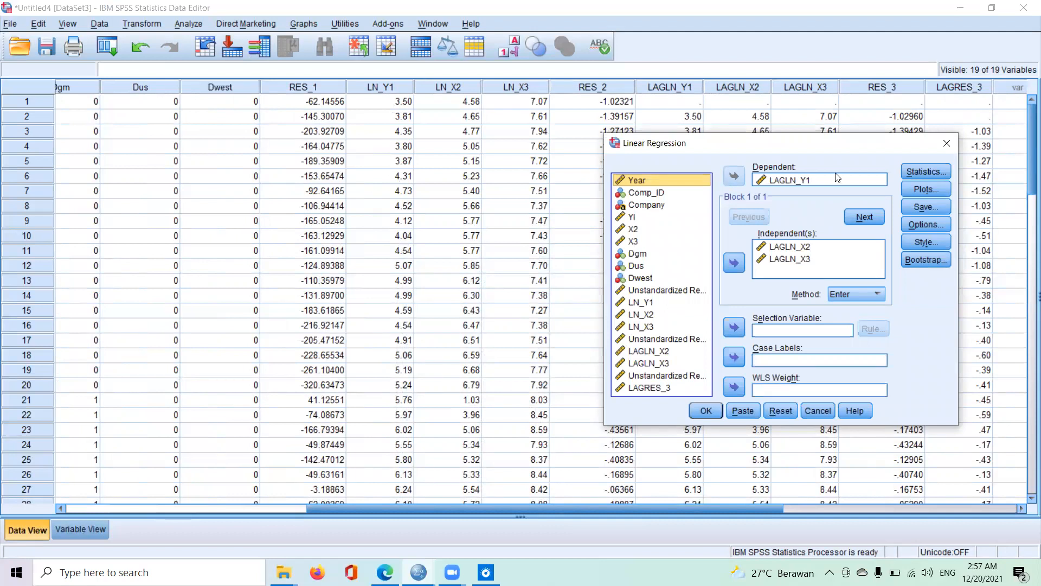
{"action": "left_click", "coordinate": [803, 181]}
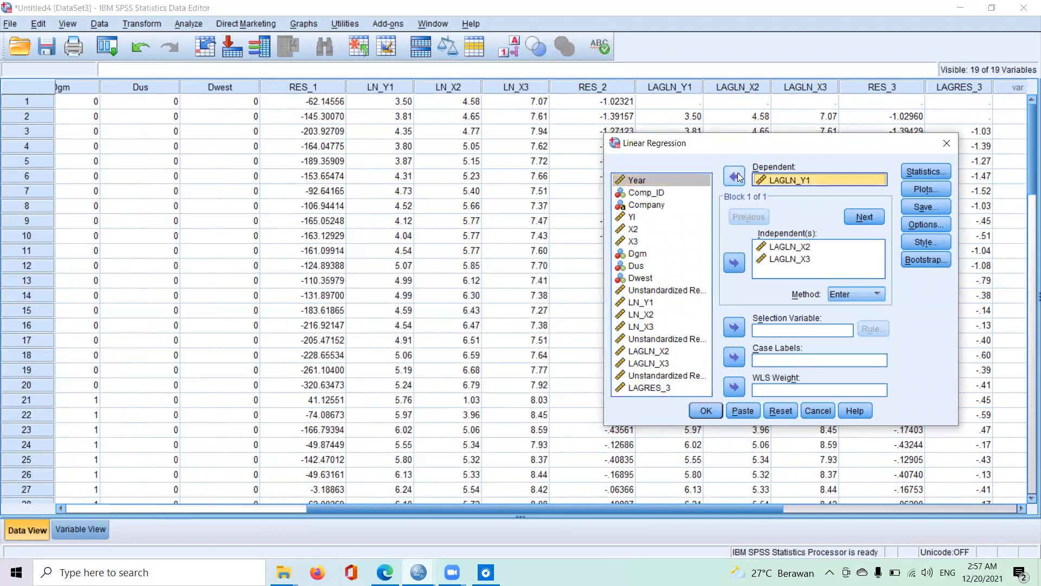
{"action": "left_click", "coordinate": [734, 175]}
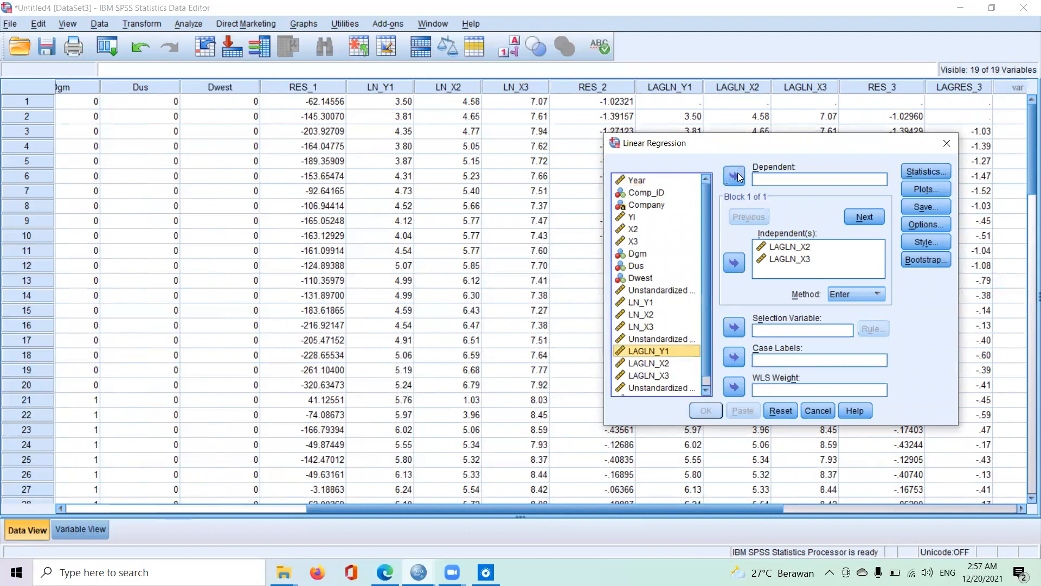
{"action": "left_click", "coordinate": [706, 390]}
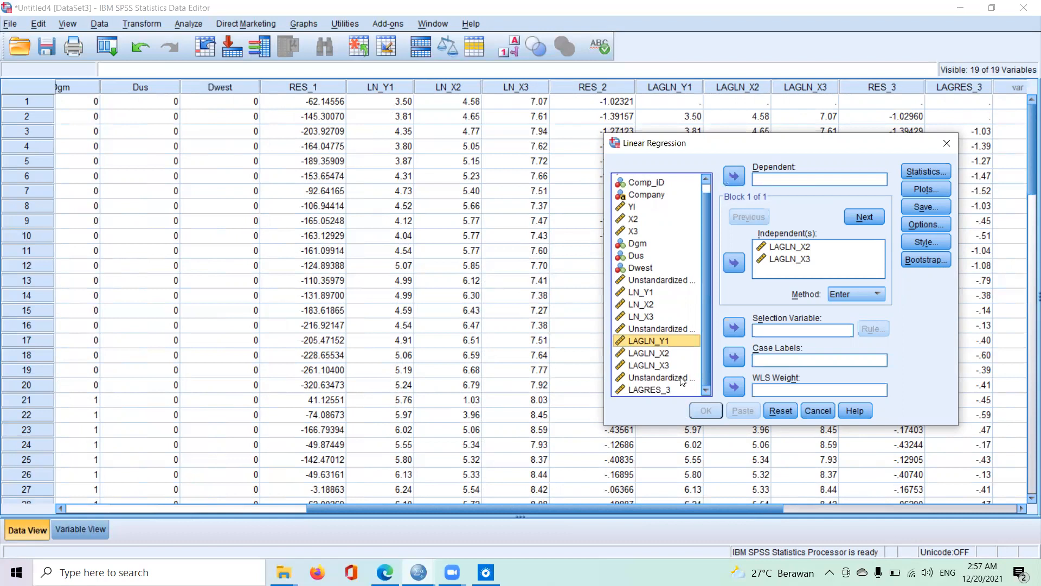
{"action": "left_click", "coordinate": [682, 380]}
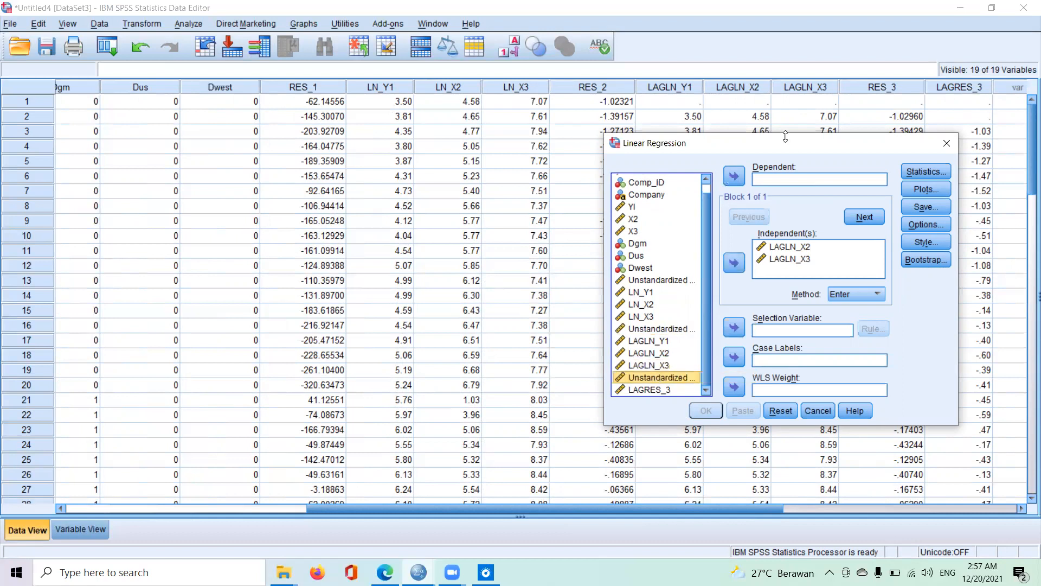
{"action": "left_click", "coordinate": [733, 177]}
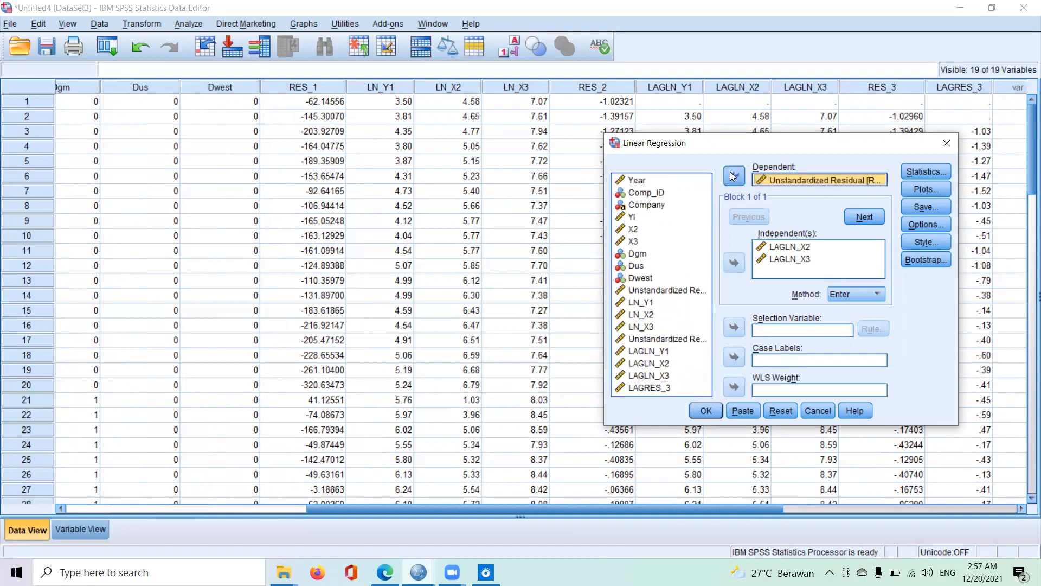
Replace the independent variables LAGLN_X2 and LAGLN_X3 with LAGRES_3 in the linear regression.
{"action": "left_click", "coordinate": [775, 250]}
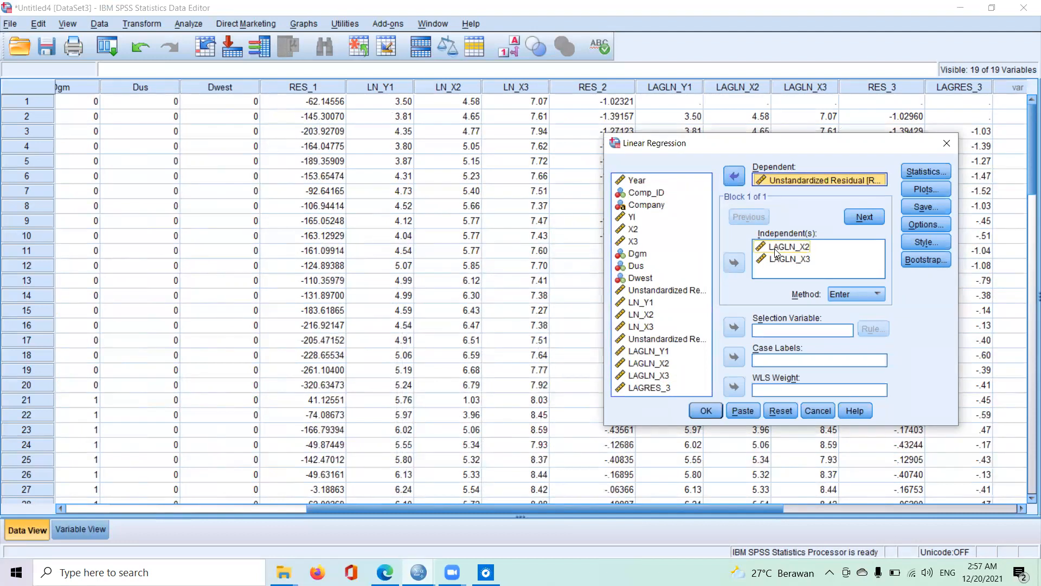
{"action": "left_click", "coordinate": [774, 246]}
{"action": "key", "text": "shift+Down"}
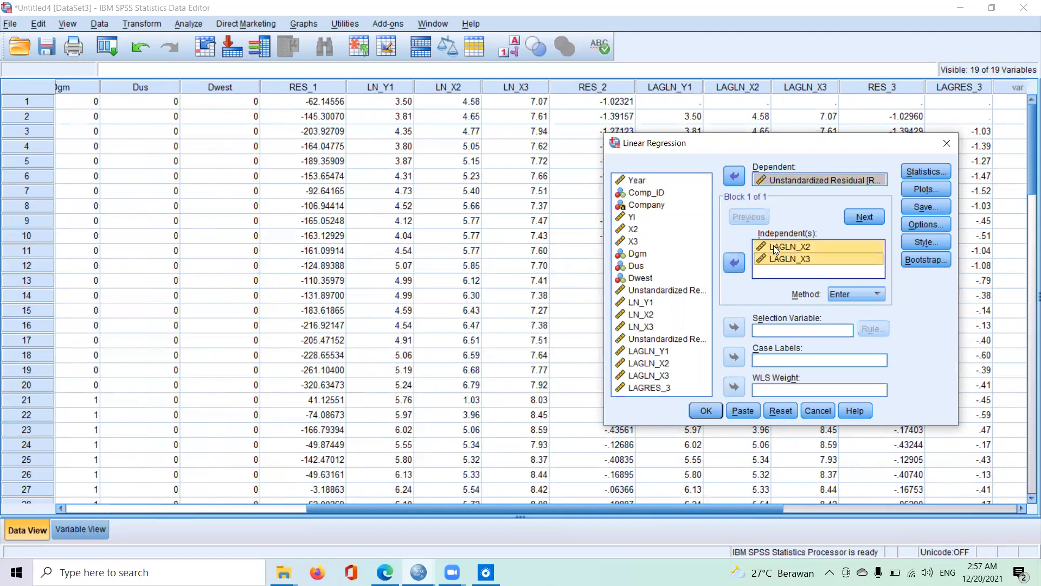
{"action": "left_click", "coordinate": [734, 263]}
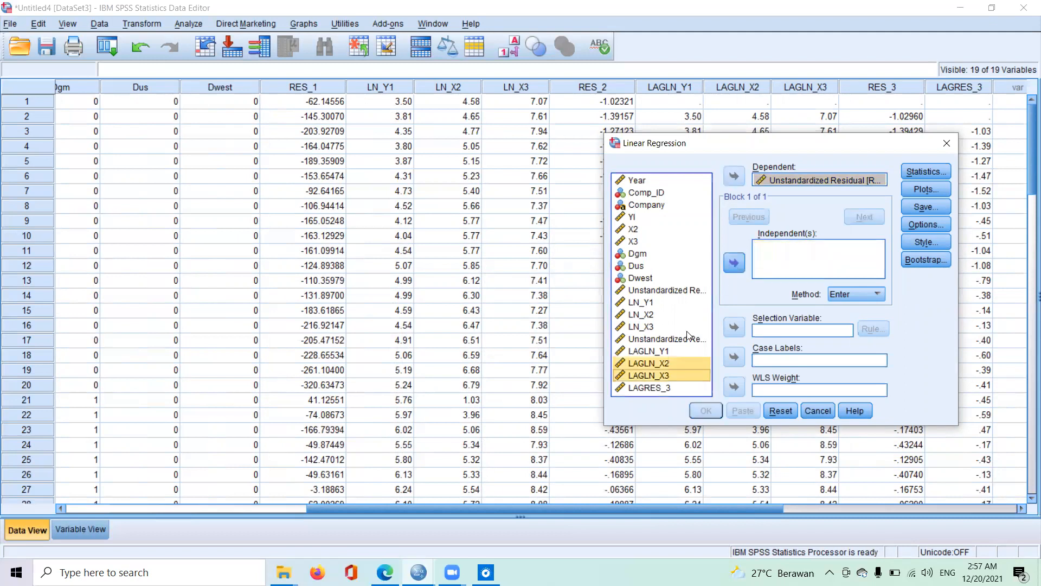
{"action": "left_click", "coordinate": [665, 389]}
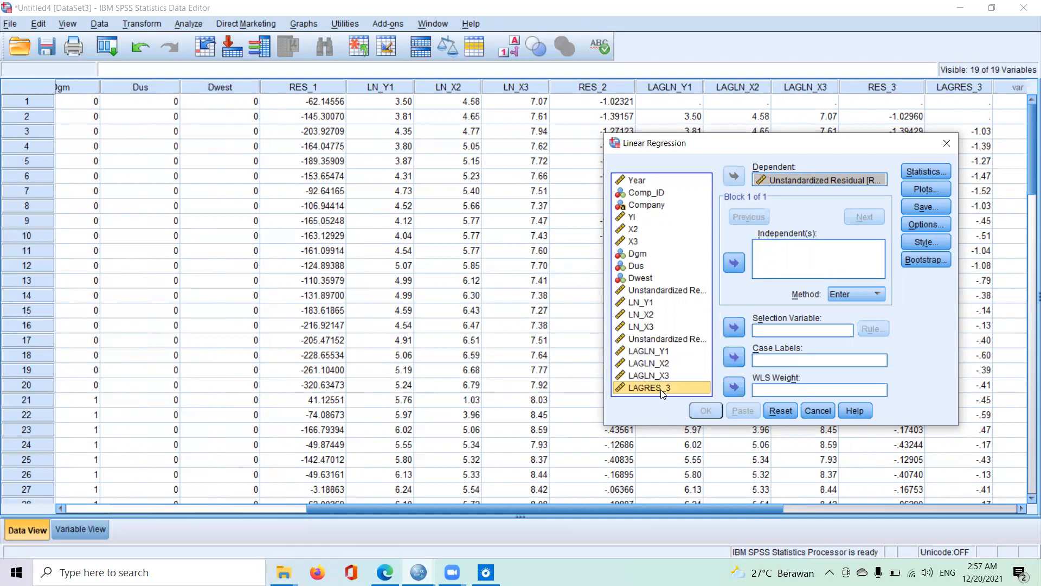
{"action": "left_click", "coordinate": [735, 264]}
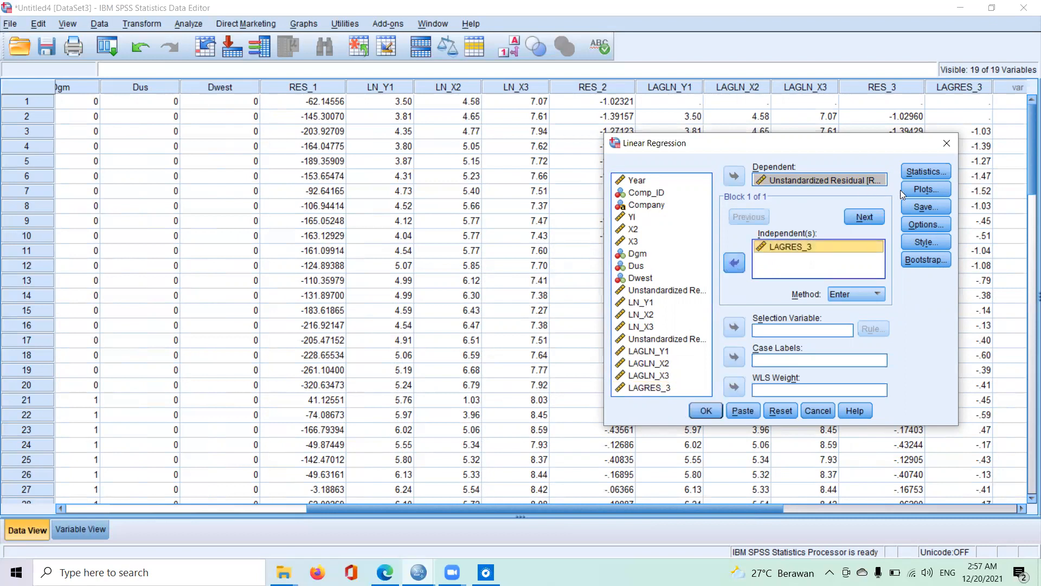
Run the regression of RES_3 on LAGRES_3 with unstandardized residuals saved, and return to the data after checking the coefficients.
{"action": "left_click", "coordinate": [915, 207]}
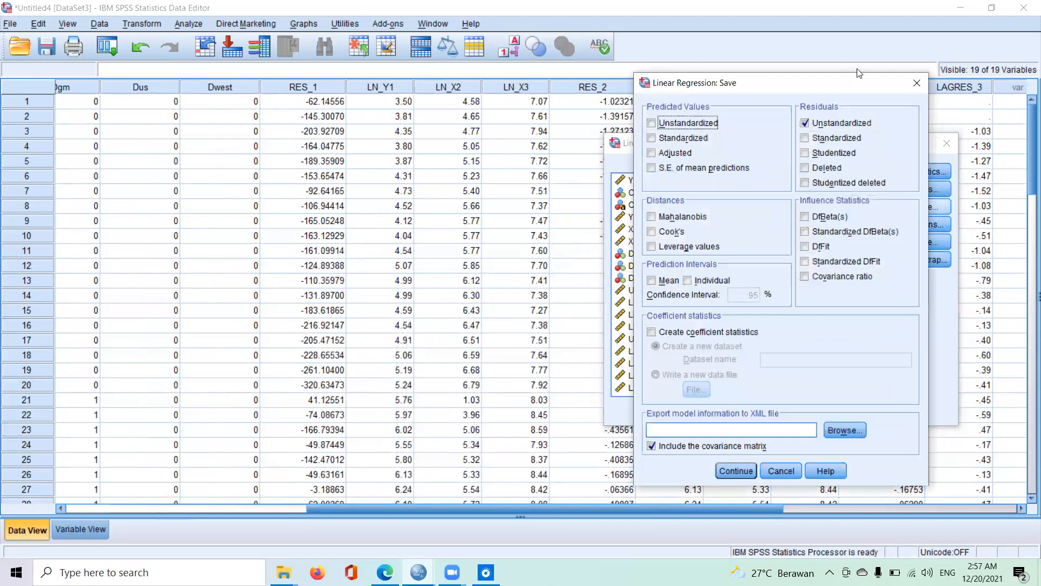
{"action": "left_click", "coordinate": [735, 470]}
{"action": "left_click", "coordinate": [706, 413]}
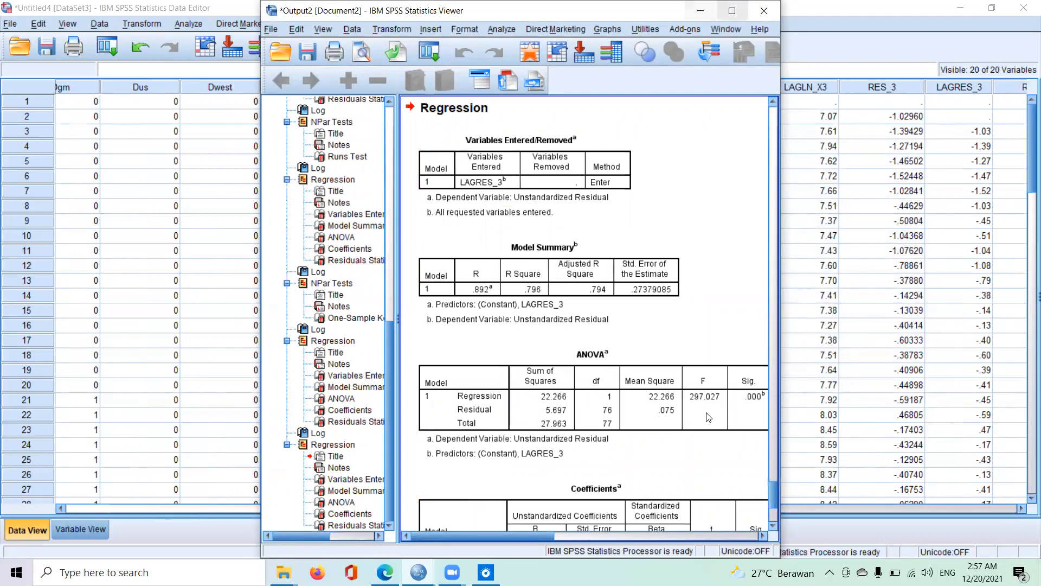
{"action": "left_click", "coordinate": [731, 11]}
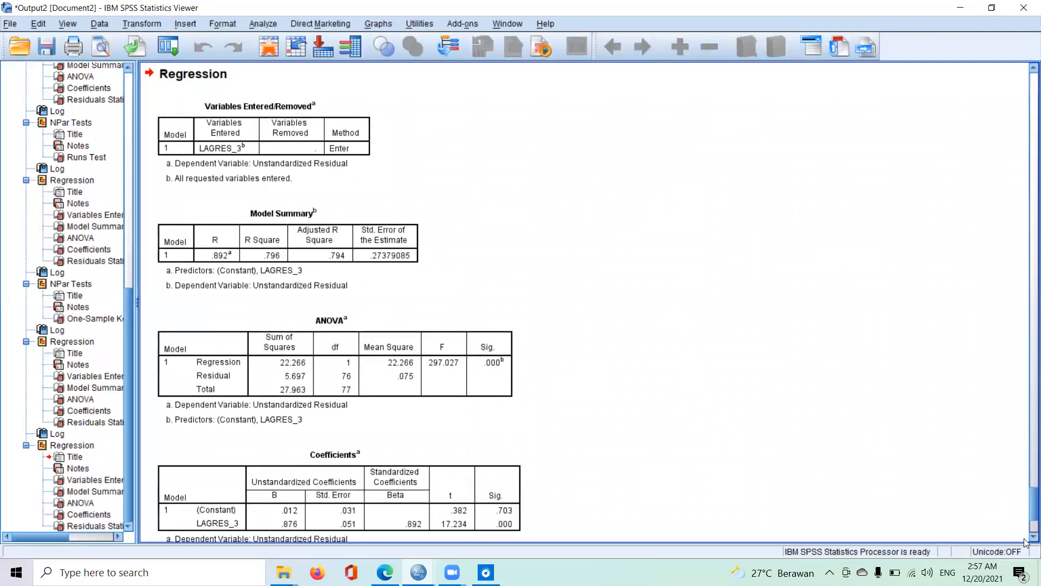
{"action": "scroll", "coordinate": [1025, 540], "scroll_direction": "down", "scroll_amount": 1}
{"action": "scroll", "coordinate": [1025, 540], "scroll_direction": "down", "scroll_amount": 3}
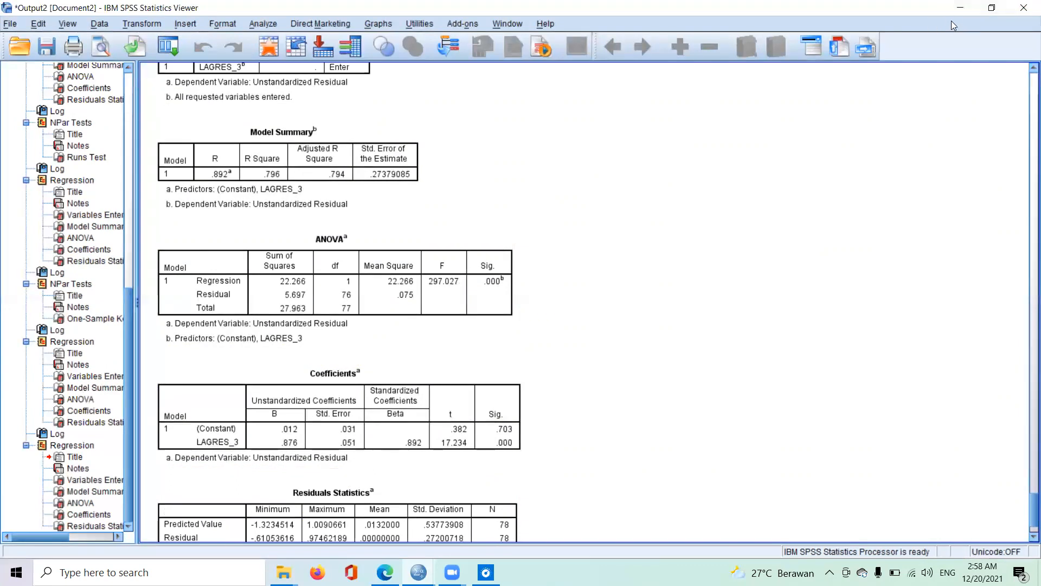
{"action": "left_click", "coordinate": [960, 10]}
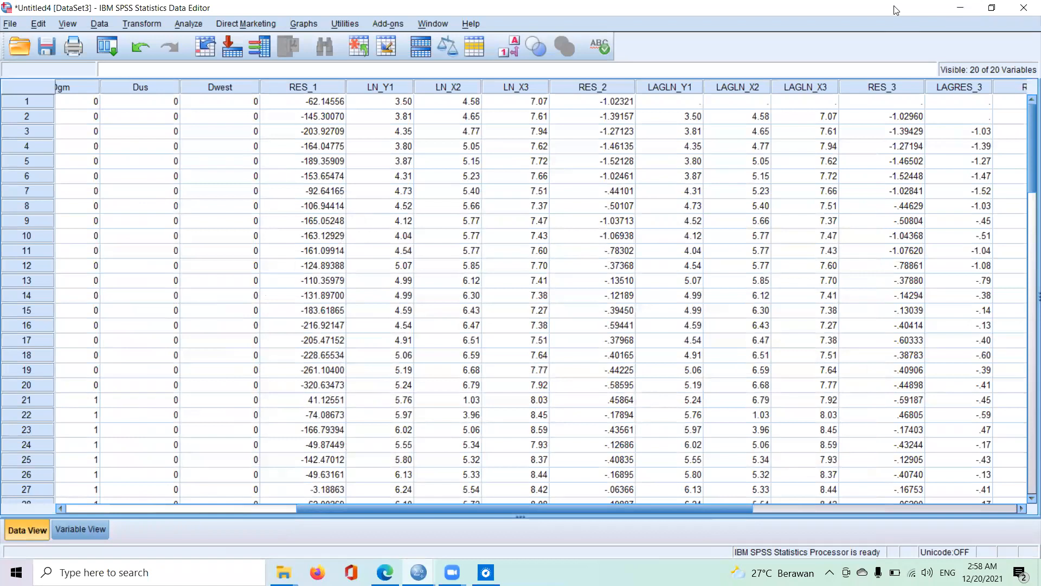
Start computing a new variable with the target name LN_Y1@ and clear the previous numeric expression.
{"action": "left_click", "coordinate": [141, 24]}
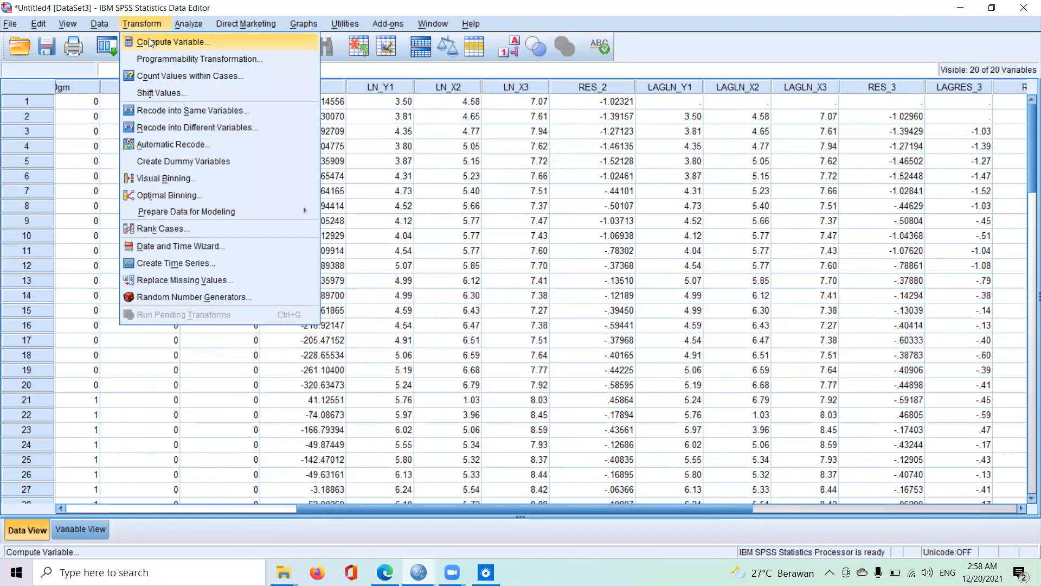
{"action": "left_click", "coordinate": [149, 42]}
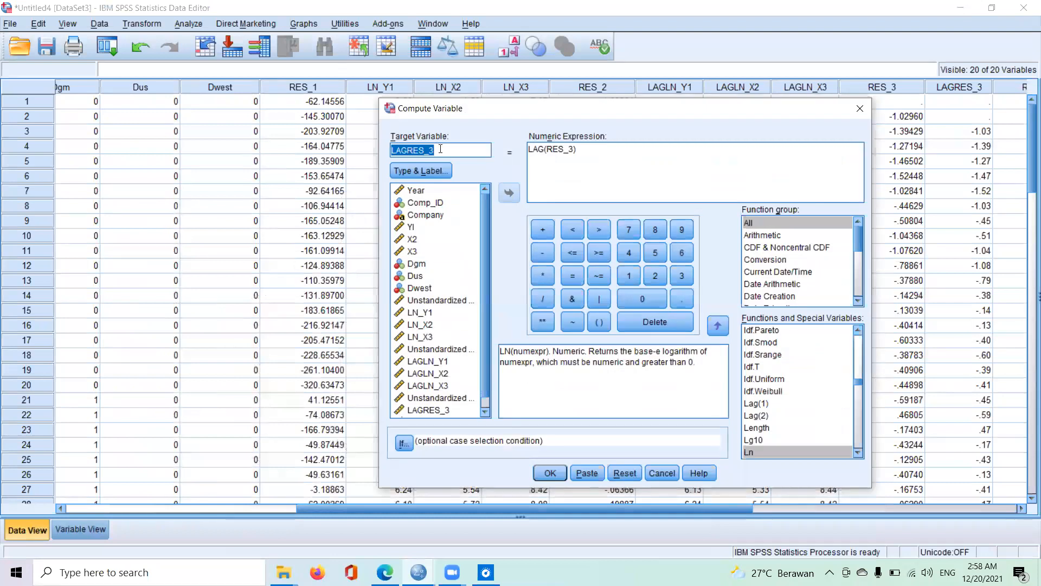
{"action": "key", "text": "BackSpace"}
{"action": "type", "text": "LN"}
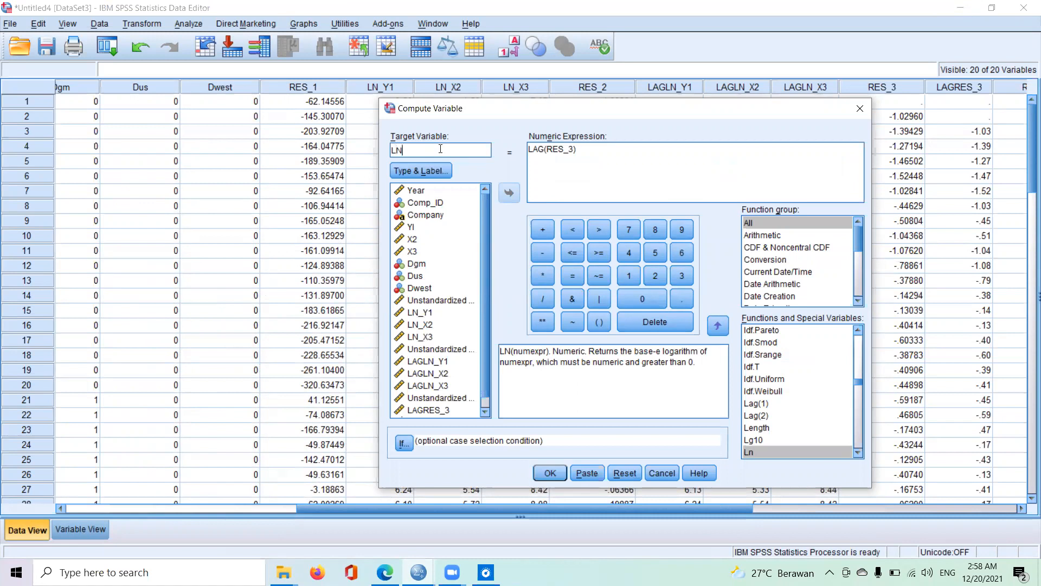
{"action": "type", "text": "_Y1@"}
{"action": "left_click", "coordinate": [587, 151]}
{"action": "key", "text": "BackSpace"}
{"action": "key", "text": "BackSpace"}
{"action": "key", "text": "BackSpace"}
{"action": "key", "text": "BackSpace"}
{"action": "key", "text": "BackSpace"}
{"action": "key", "text": "BackSpace"}
{"action": "key", "text": "BackSpace"}
{"action": "key", "text": "BackSpace"}
{"action": "key", "text": "BackSpace"}
{"action": "key", "text": "BackSpace"}
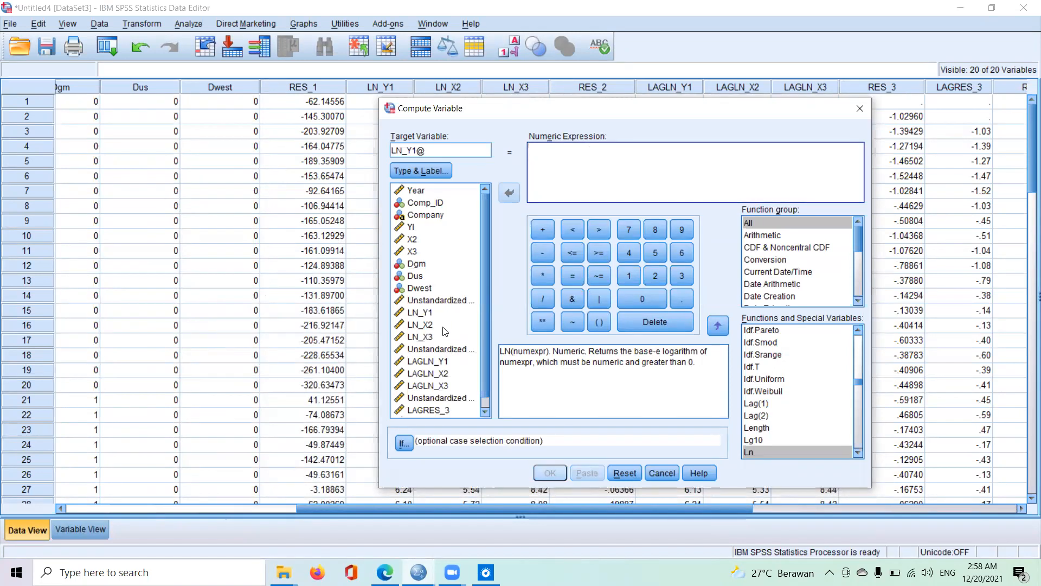
Compute LN_Y1@ with the expression LN_Y1 - 0.876 * LAGLN_Y1 and return to the data.
{"action": "left_click", "coordinate": [427, 312]}
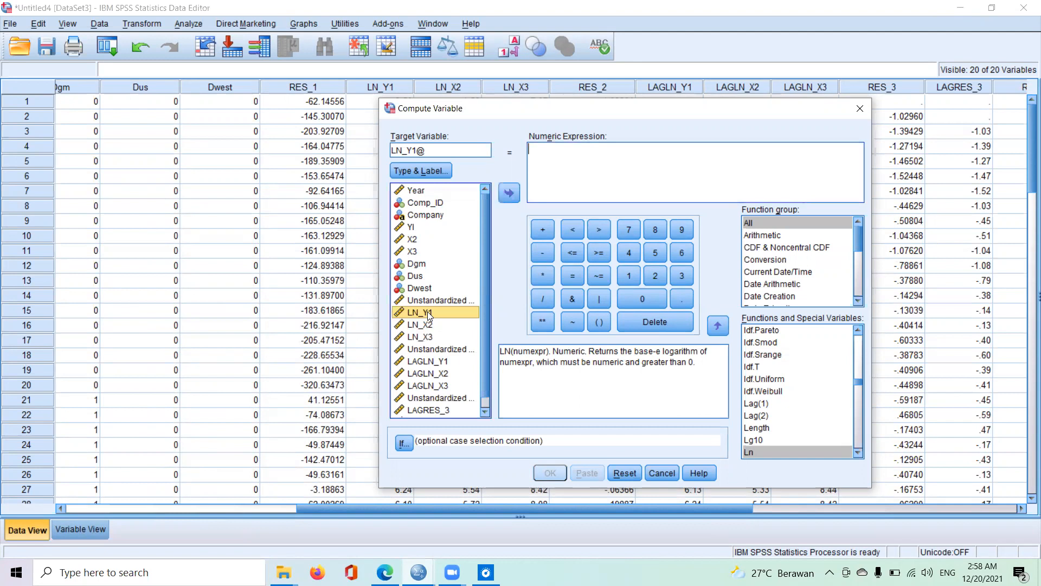
{"action": "left_click", "coordinate": [500, 195]}
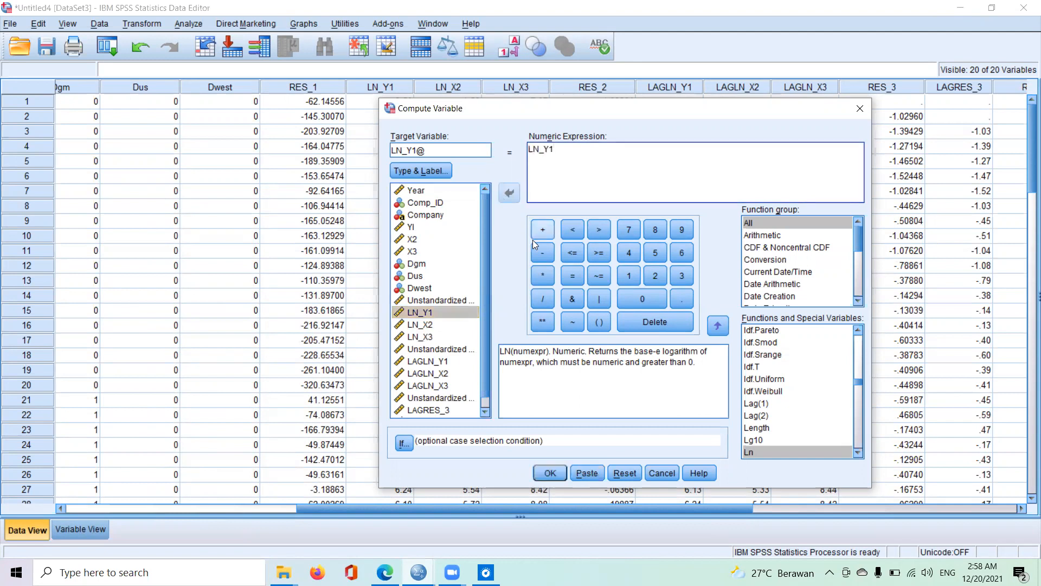
{"action": "left_click", "coordinate": [543, 252]}
{"action": "type", "text": "0.876"}
{"action": "left_click", "coordinate": [549, 270]}
{"action": "left_click", "coordinate": [428, 362]}
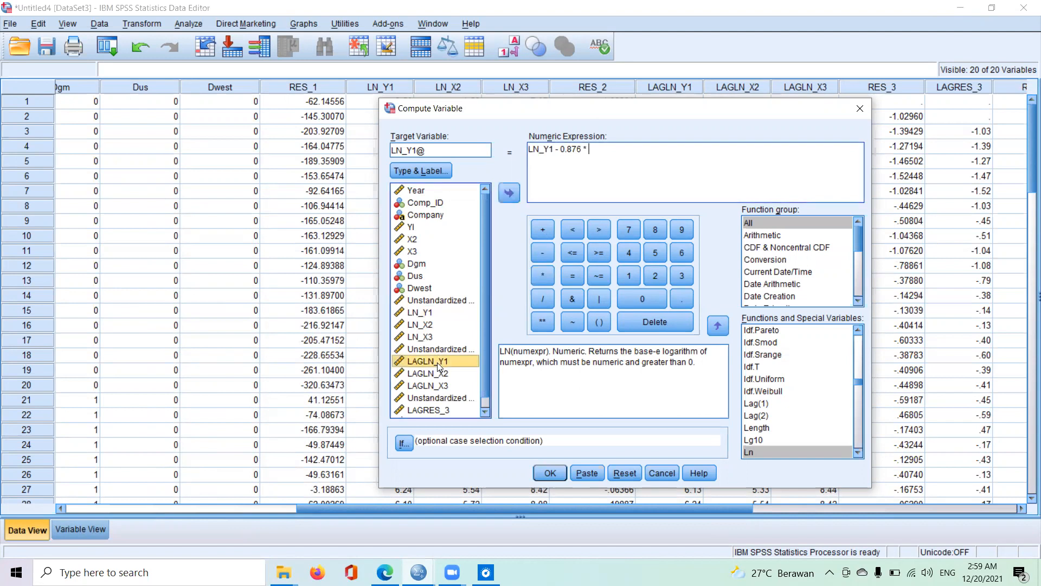
{"action": "left_click", "coordinate": [509, 193]}
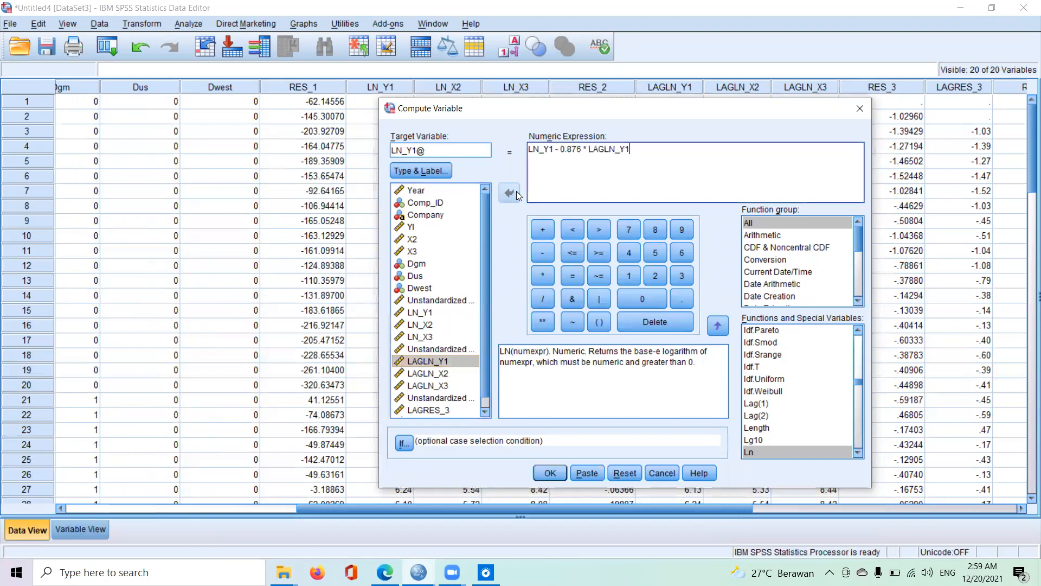
{"action": "left_click", "coordinate": [551, 473]}
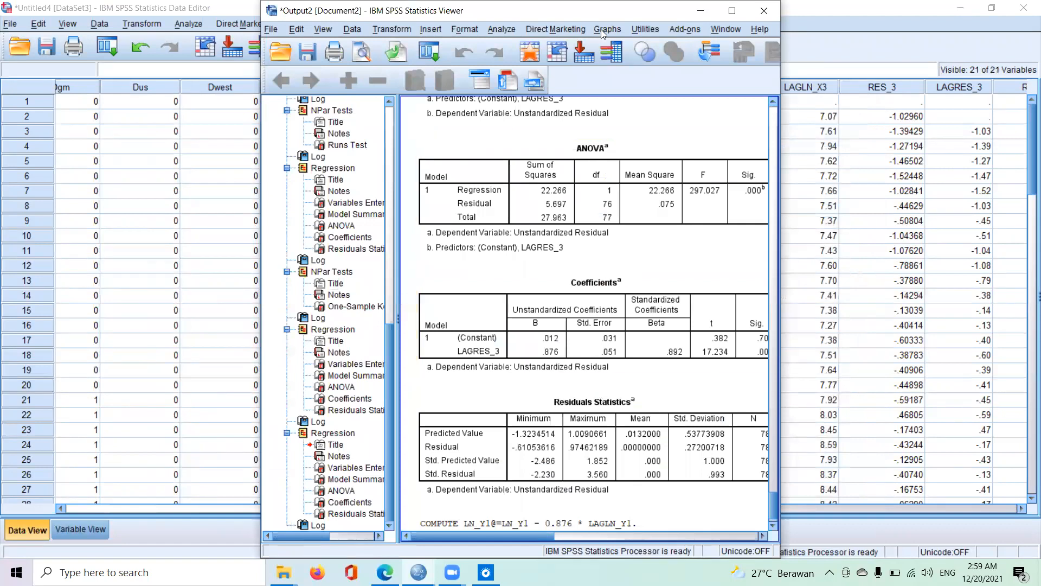
{"action": "left_click", "coordinate": [701, 11]}
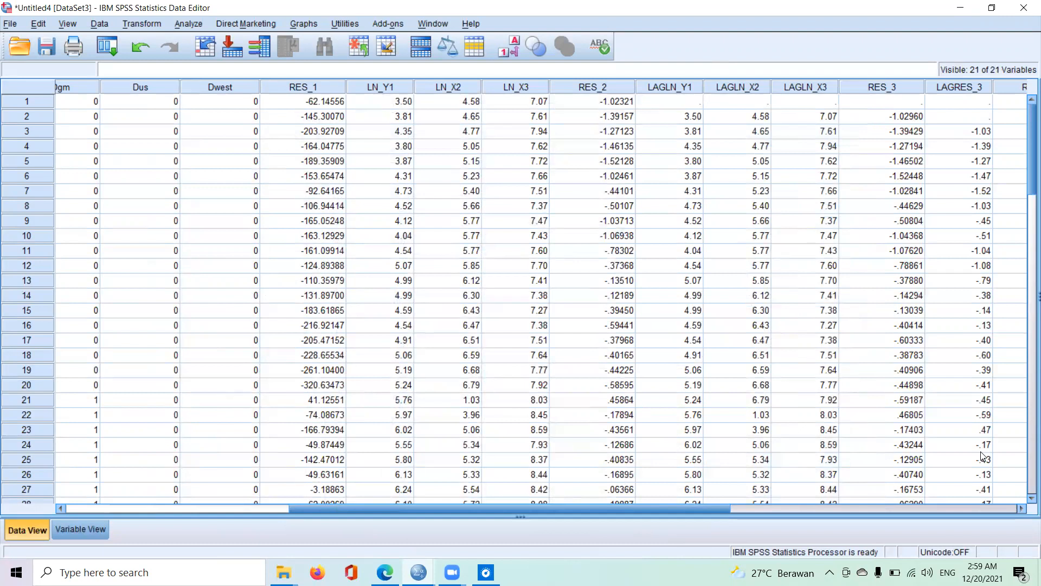
Check the new LN_Y1@ column and start another variable computation with the target name LN_X2@.
{"action": "left_click", "coordinate": [1021, 509]}
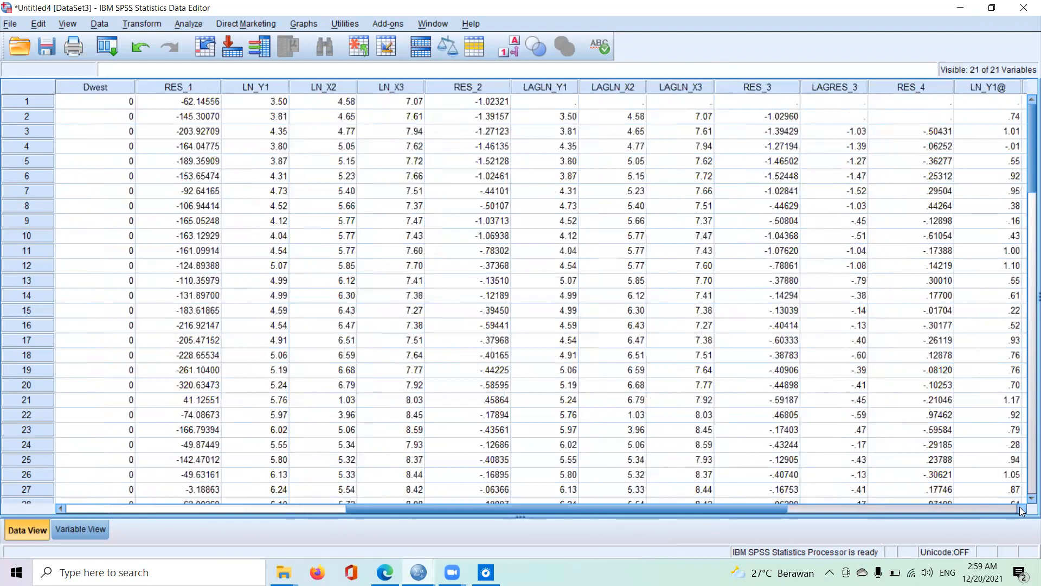
{"action": "left_click", "coordinate": [1021, 509]}
{"action": "left_click", "coordinate": [1022, 509]}
{"action": "left_click", "coordinate": [1022, 509]}
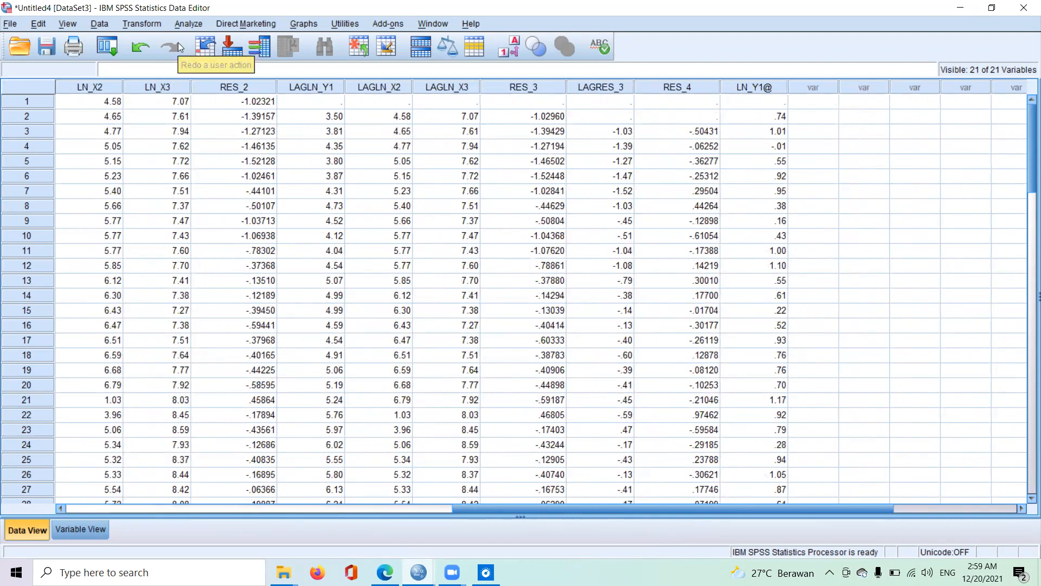
{"action": "left_click", "coordinate": [146, 24]}
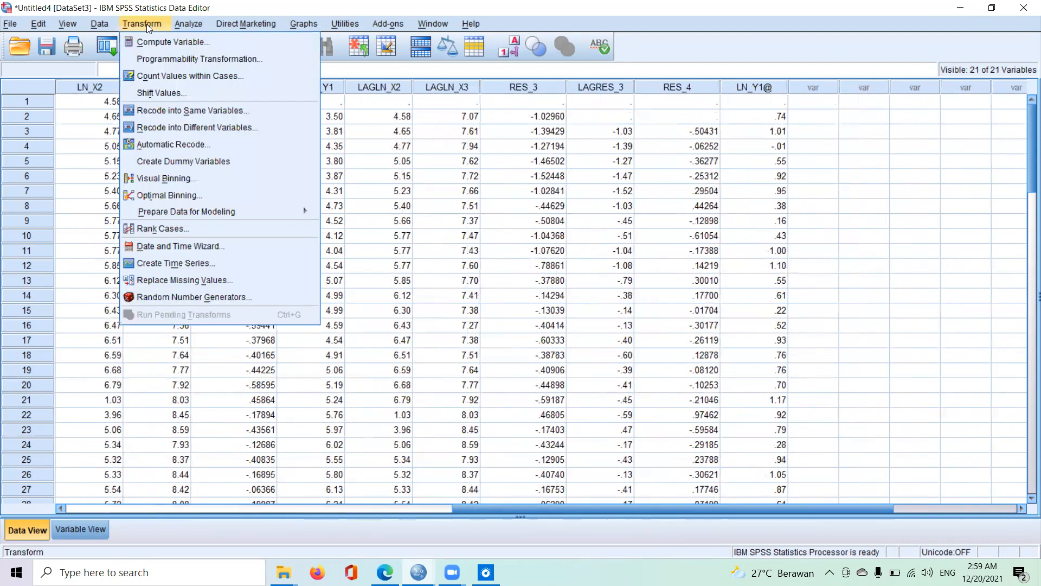
{"action": "left_click", "coordinate": [163, 42]}
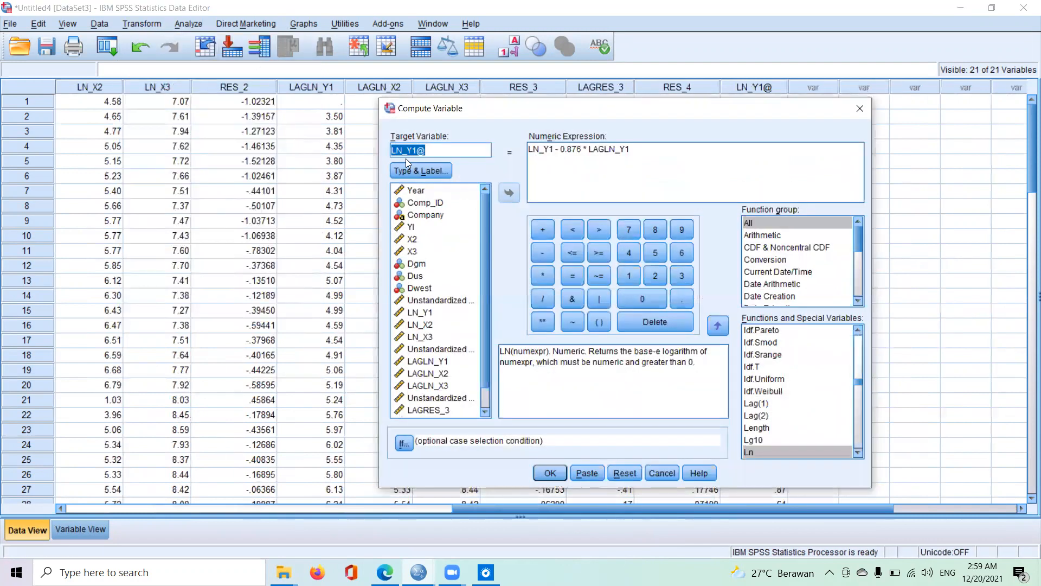
{"action": "left_click", "coordinate": [416, 152]}
{"action": "key", "text": "BackSpace"}
{"action": "key", "text": "BackSpace"}
{"action": "type", "text": "X2"}
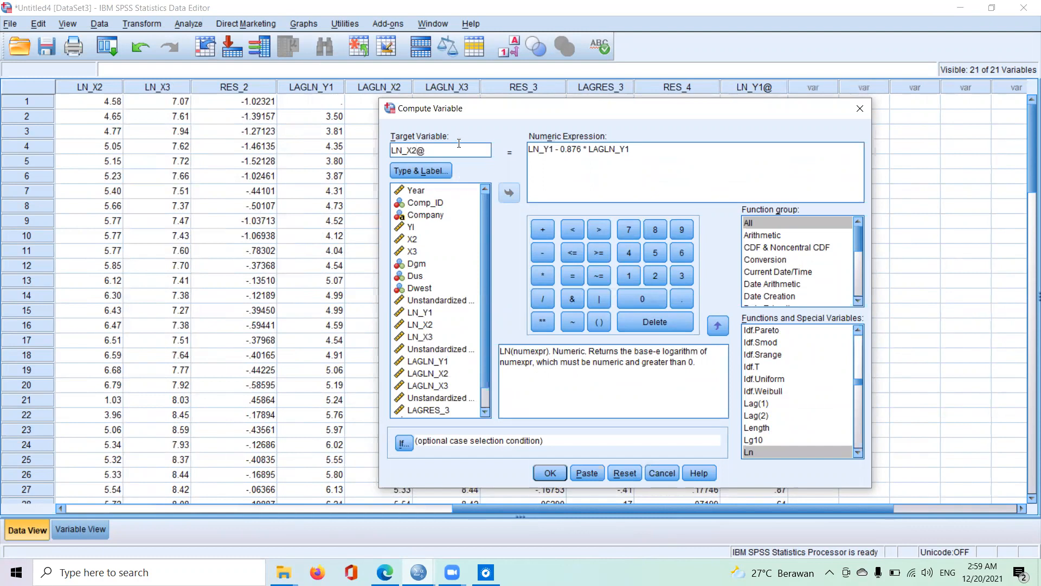
Change the numeric expression to LN_X2 - 0.876 * LAGLN_X2, compute the variable and return to the data.
{"action": "left_click", "coordinate": [554, 149]}
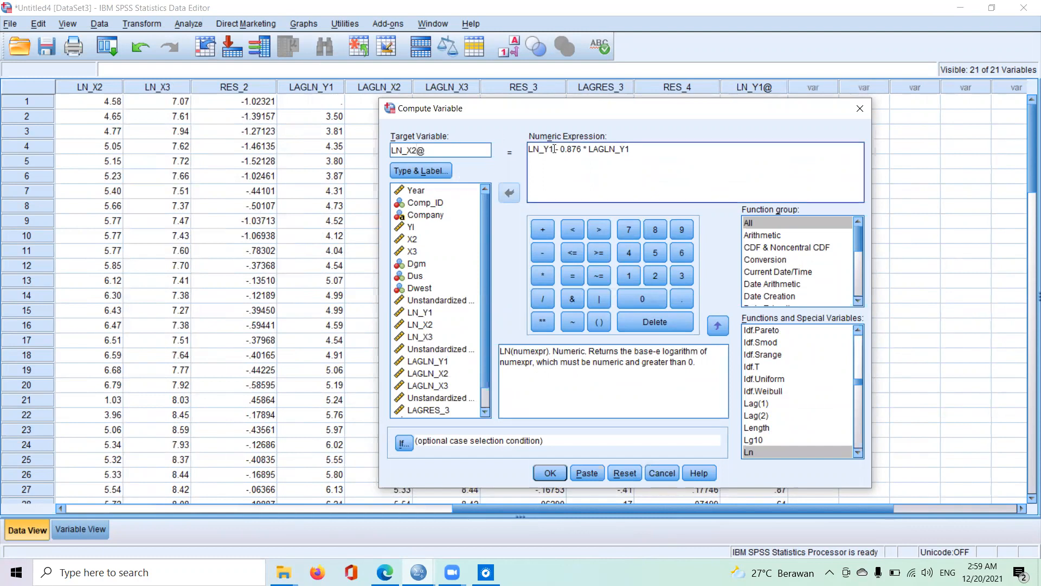
{"action": "key", "text": "BackSpace"}
{"action": "key", "text": "BackSpace"}
{"action": "type", "text": "X2"}
{"action": "left_click", "coordinate": [638, 150]}
{"action": "key", "text": "BackSpace"}
{"action": "key", "text": "BackSpace"}
{"action": "type", "text": "X2"}
{"action": "left_click", "coordinate": [547, 478]}
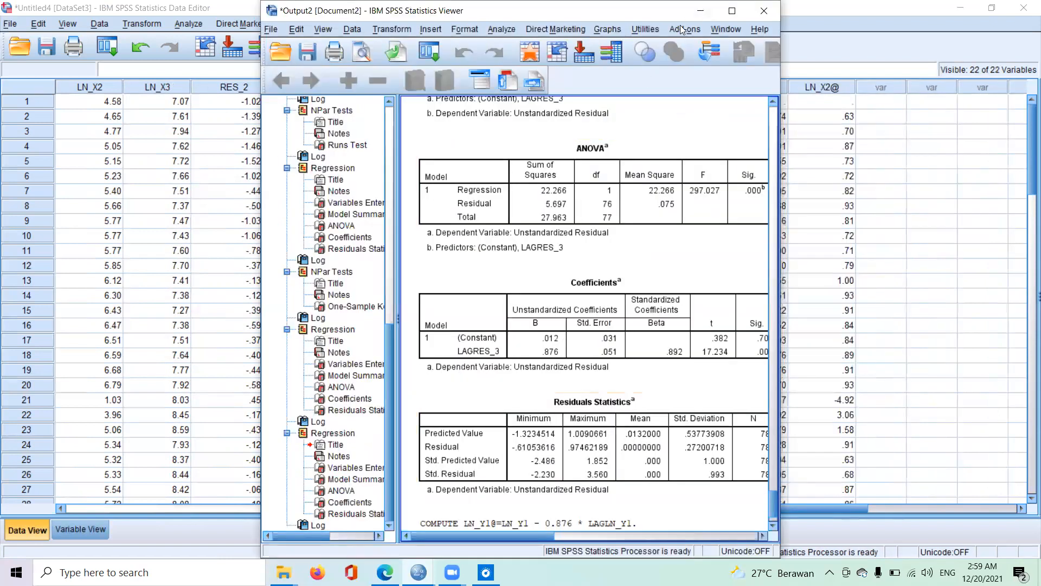
{"action": "left_click", "coordinate": [700, 11]}
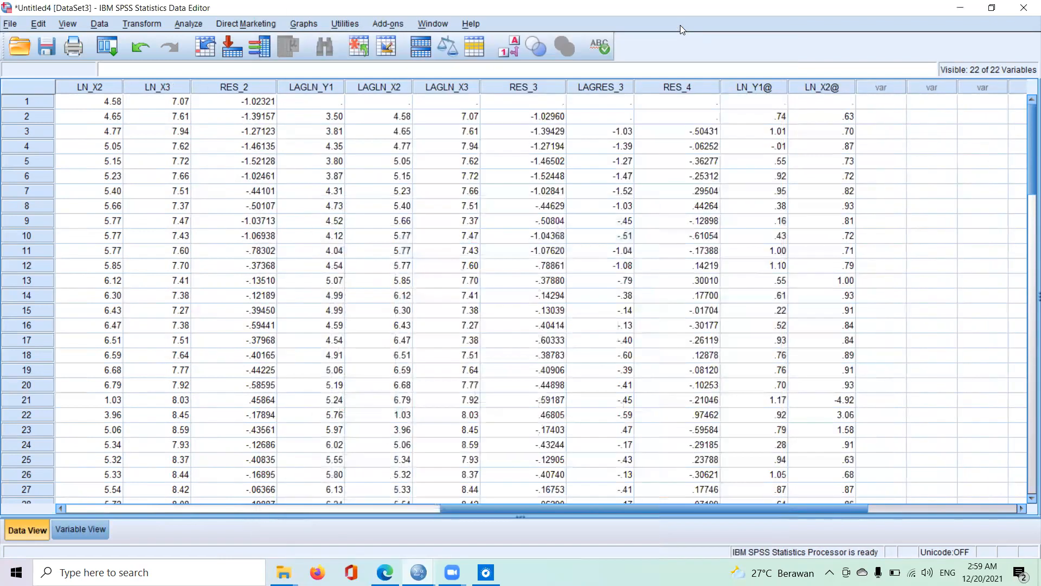
Start another variable computation and set the target name to LN_X3@.
{"action": "left_click", "coordinate": [141, 23]}
{"action": "left_click", "coordinate": [144, 38]}
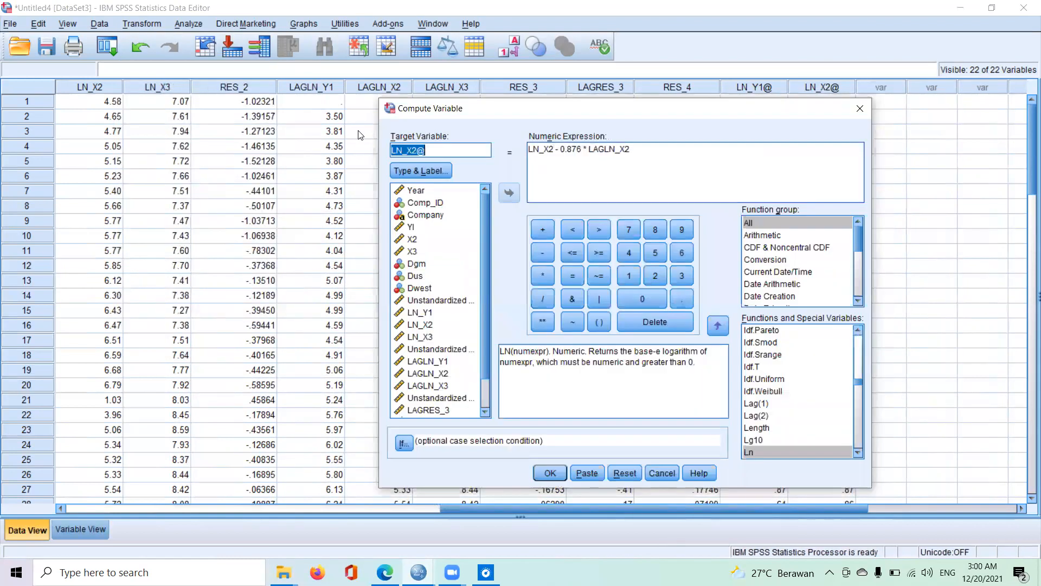
{"action": "left_click", "coordinate": [419, 149]}
{"action": "key", "text": "BackSpace"}
{"action": "type", "text": "3"}
Change the numeric expression to LN_X3 - 0.876 * LAGLN_X3, compute the variable and return to the data.
{"action": "left_click", "coordinate": [555, 149]}
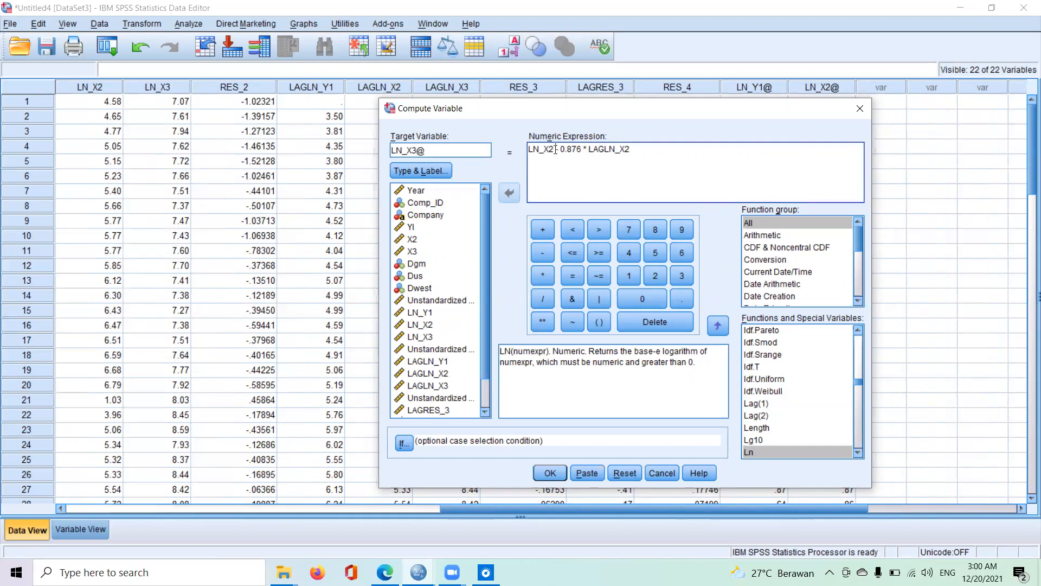
{"action": "key", "text": "BackSpace"}
{"action": "type", "text": "3"}
{"action": "key", "text": "BackSpace"}
{"action": "type", "text": "3"}
{"action": "left_click", "coordinate": [550, 478]}
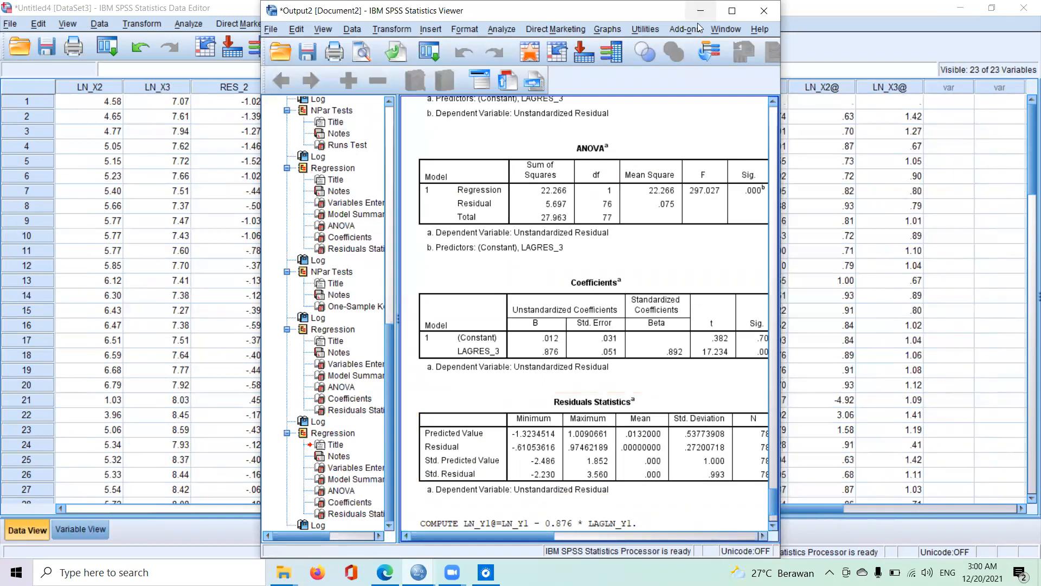
{"action": "left_click", "coordinate": [700, 16]}
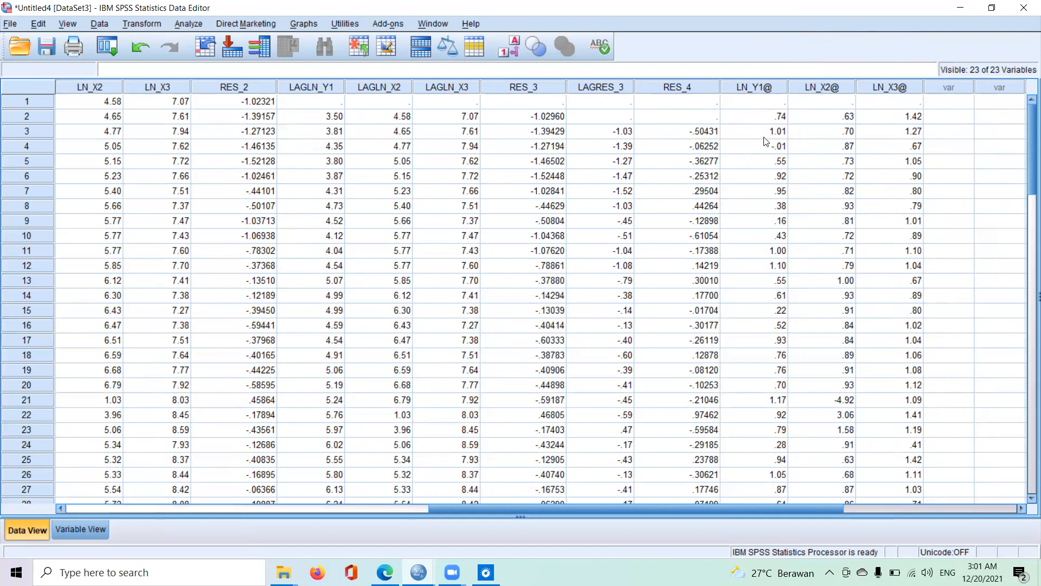
Replace the dependent variable of the linear regression with LN_Y1@.
{"action": "left_click", "coordinate": [176, 25]}
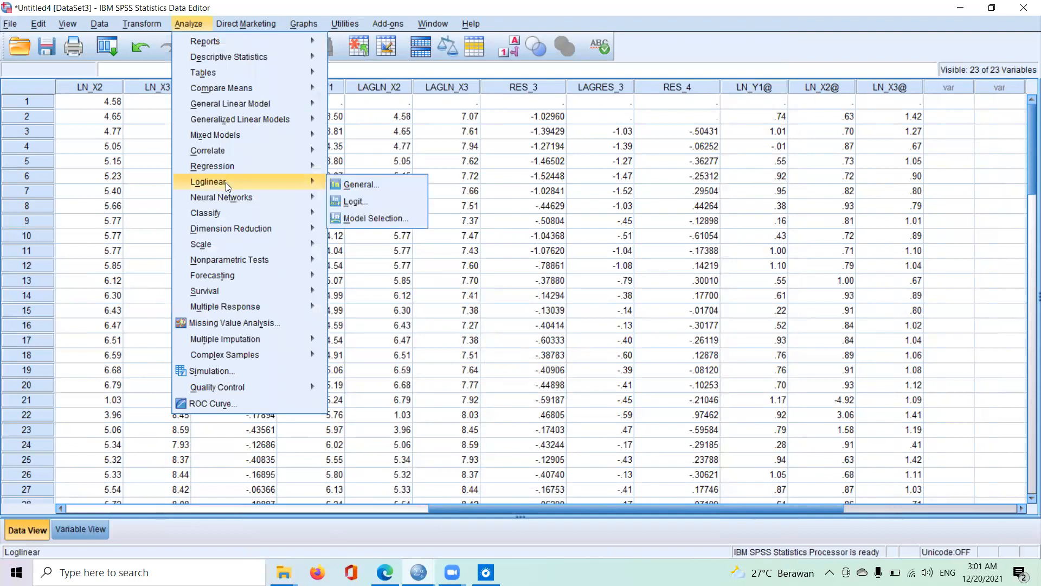
{"action": "mouse_move", "coordinate": [262, 167]}
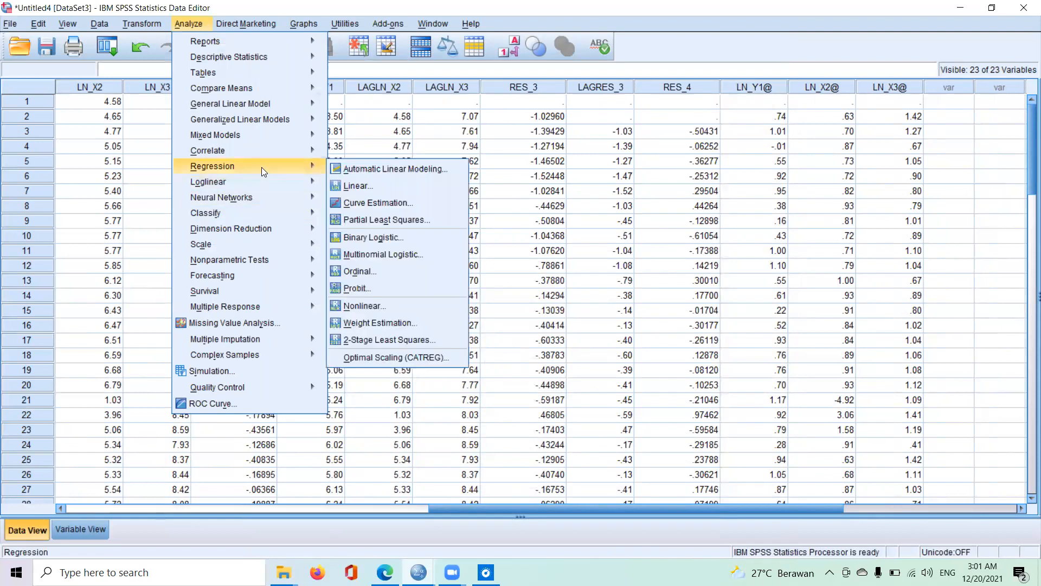
{"action": "left_click", "coordinate": [342, 192]}
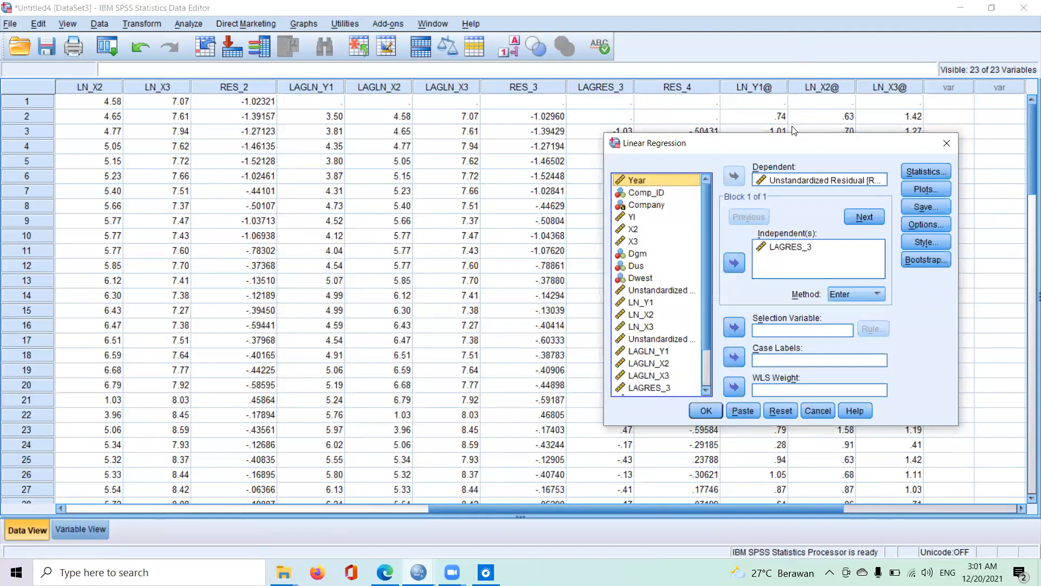
{"action": "left_click", "coordinate": [765, 182]}
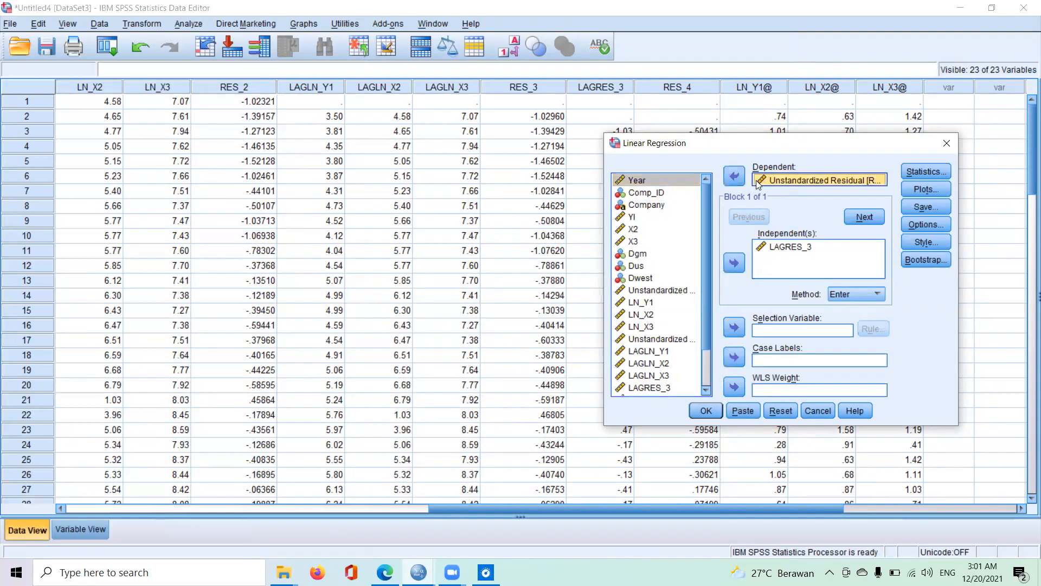
{"action": "left_click", "coordinate": [735, 179]}
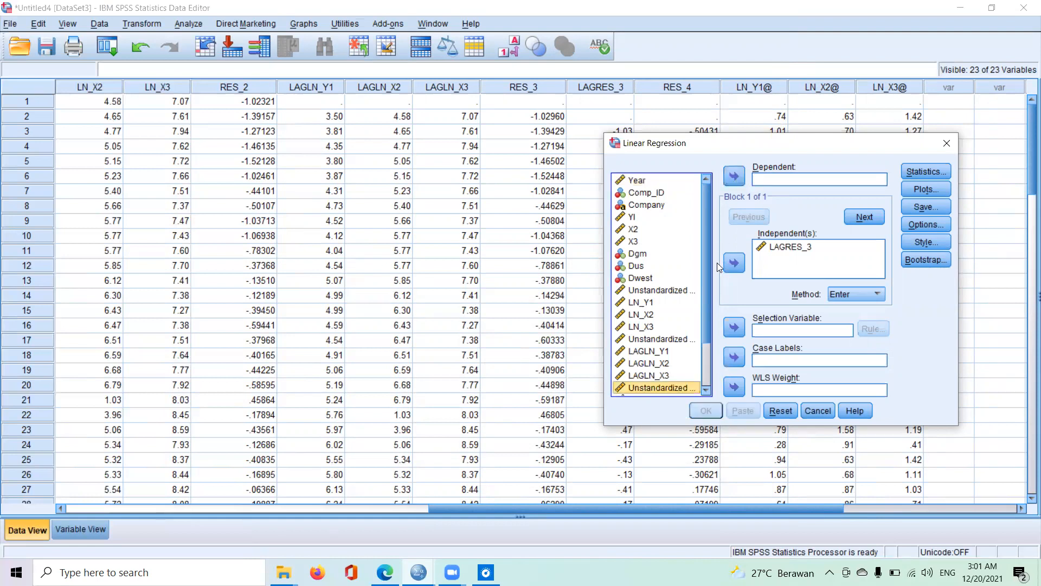
{"action": "scroll", "coordinate": [704, 376], "scroll_direction": "down", "scroll_amount": 2}
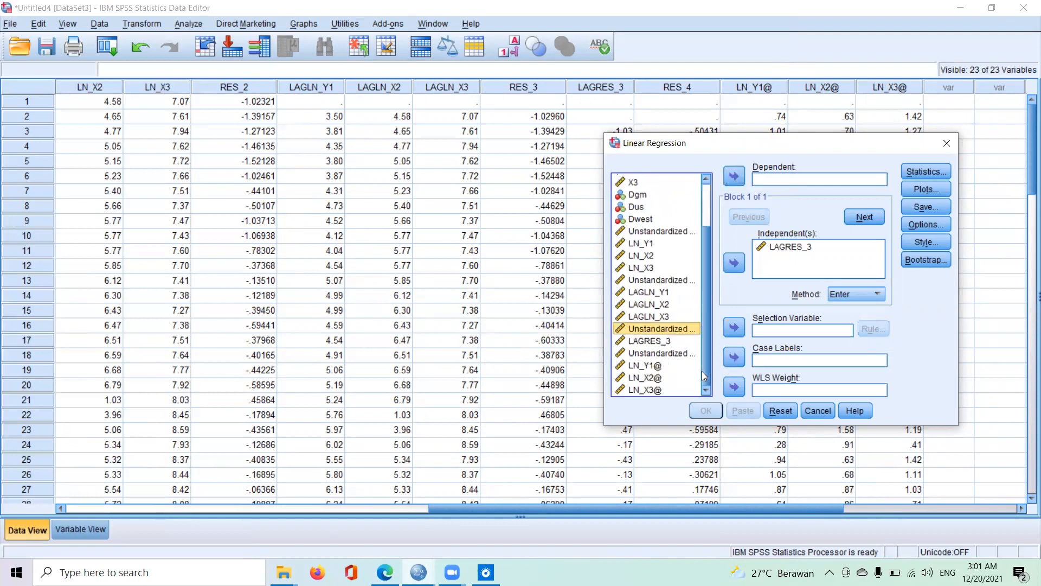
{"action": "left_click", "coordinate": [646, 365]}
{"action": "left_click", "coordinate": [734, 175]}
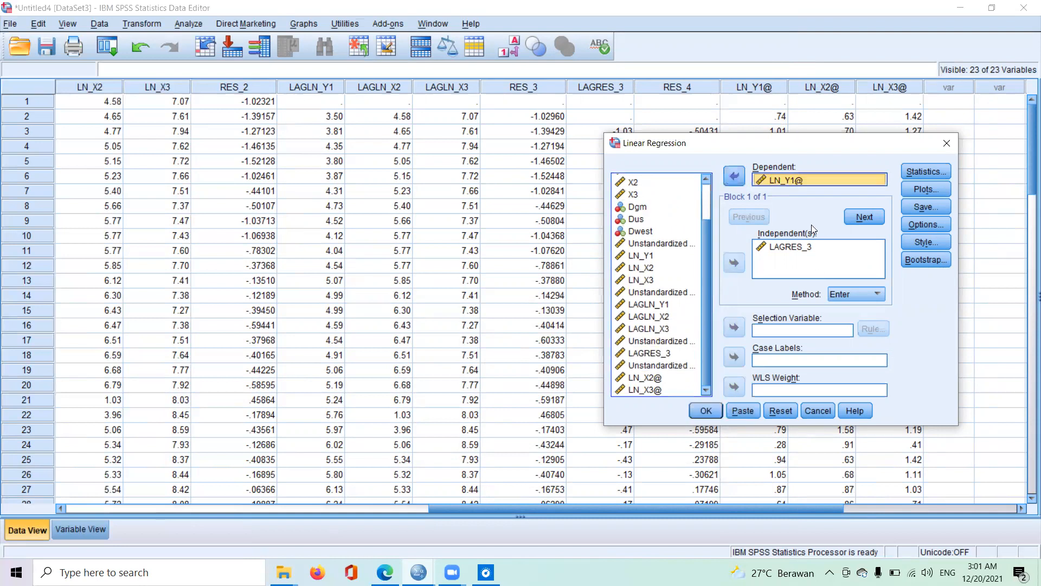
Replace the independent variable LAGRES_3 with LN_X2@ and LN_X3@ in the linear regression.
{"action": "left_click", "coordinate": [791, 247]}
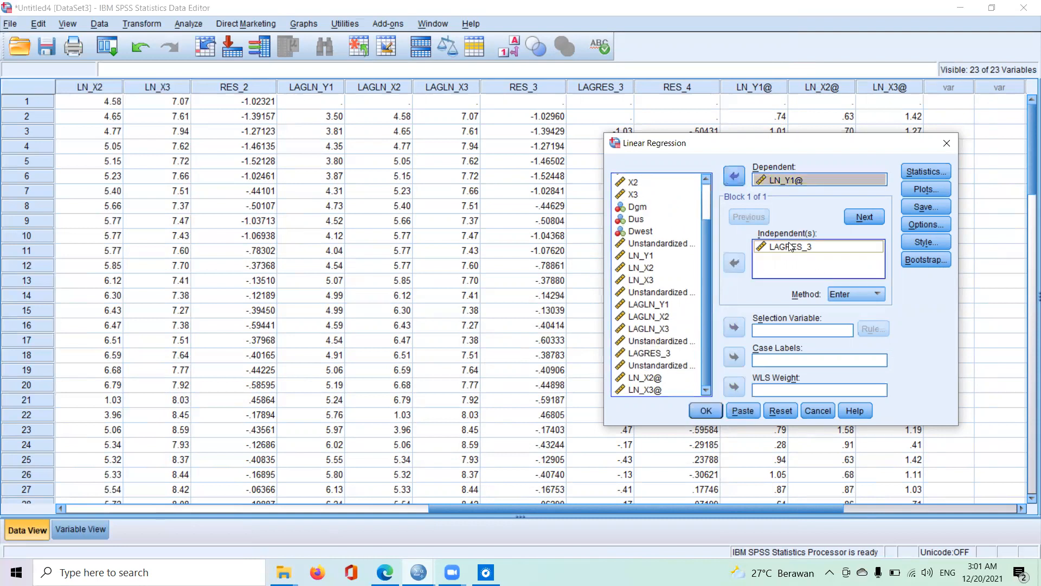
{"action": "left_click", "coordinate": [737, 265]}
{"action": "left_click", "coordinate": [650, 377]}
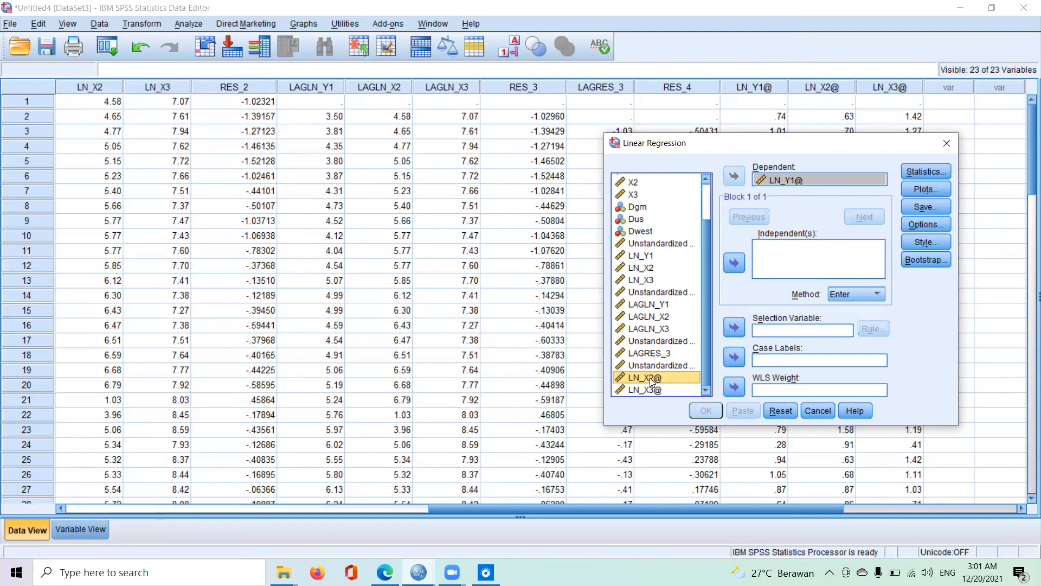
{"action": "key", "text": "shift+Down"}
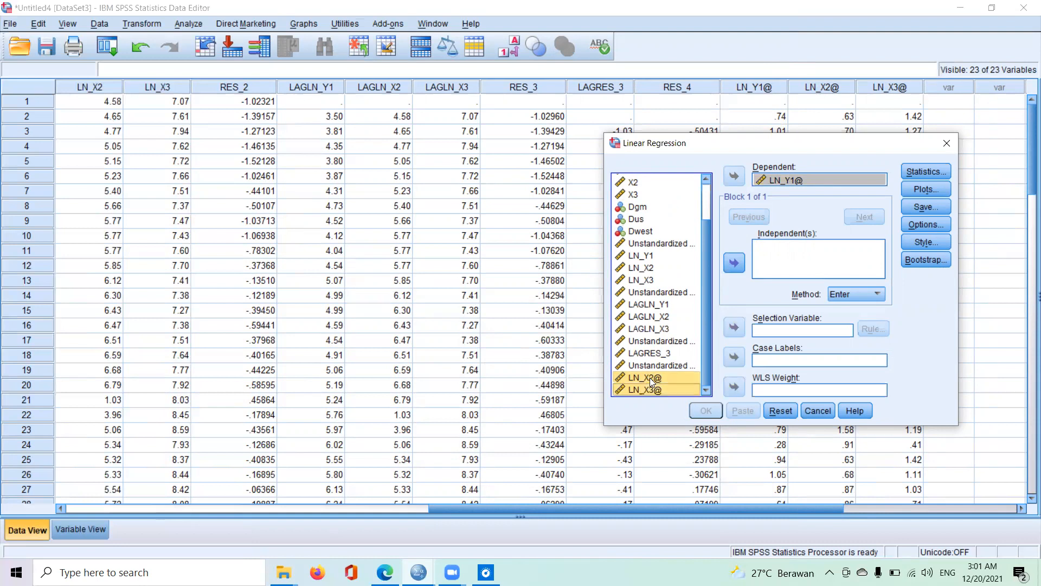
{"action": "left_click", "coordinate": [732, 266]}
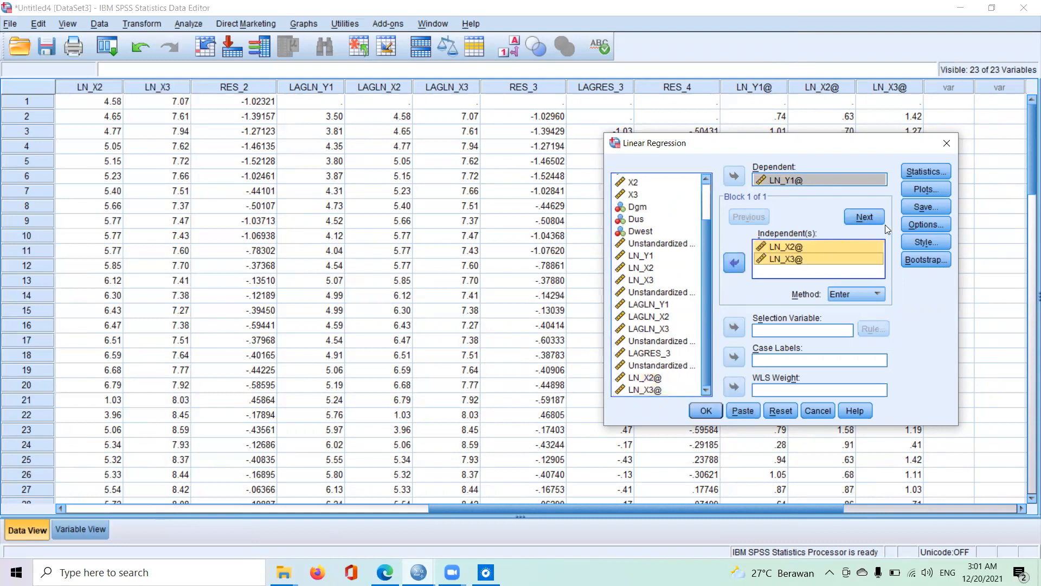
Run the regression of LN_Y1@ on LN_X2@ and LN_X3@ with unstandardized residuals saved, and return to the data.
{"action": "left_click", "coordinate": [912, 211]}
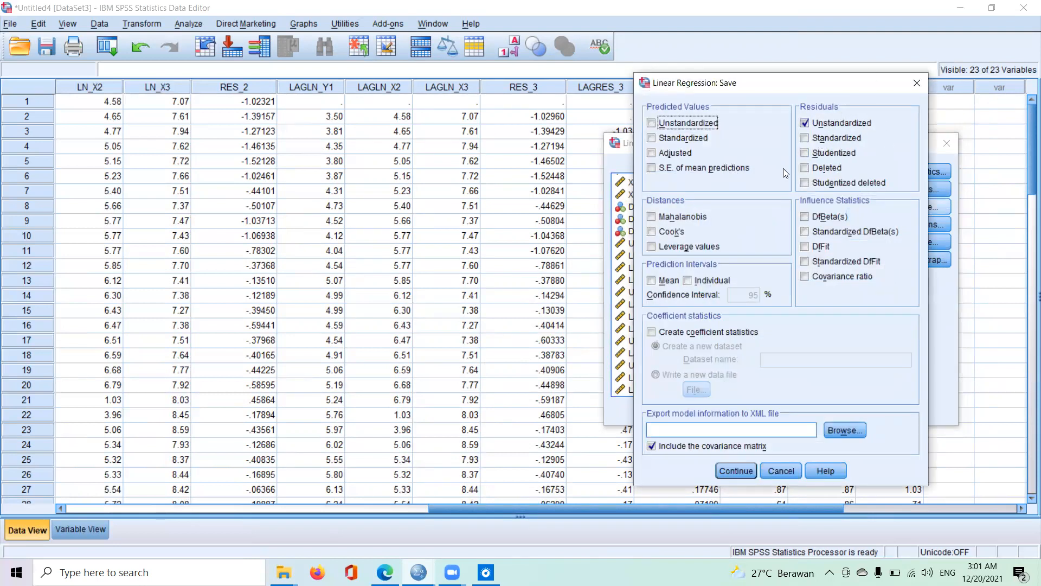
{"action": "left_click", "coordinate": [731, 471]}
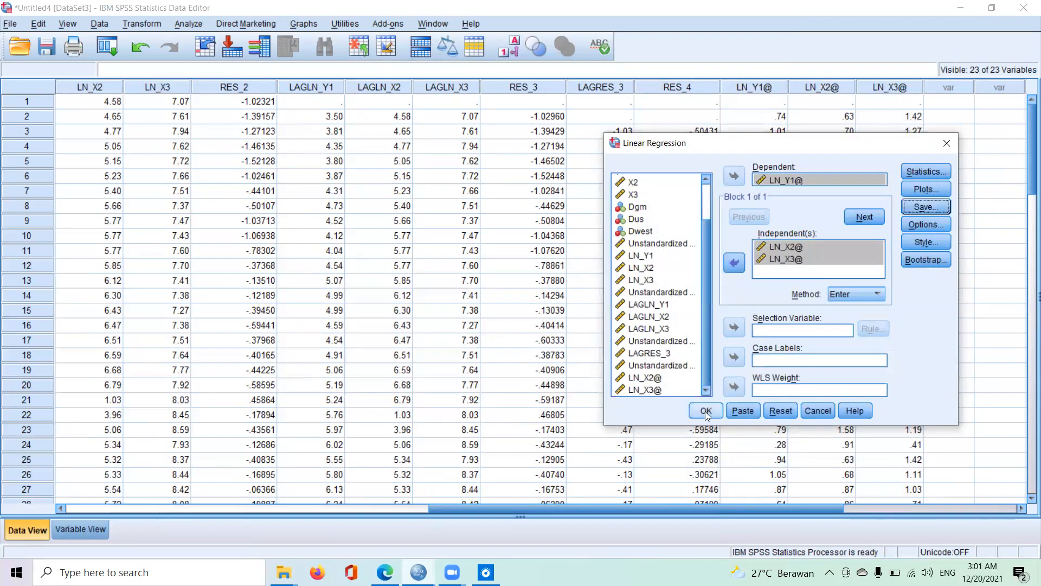
{"action": "left_click", "coordinate": [705, 412]}
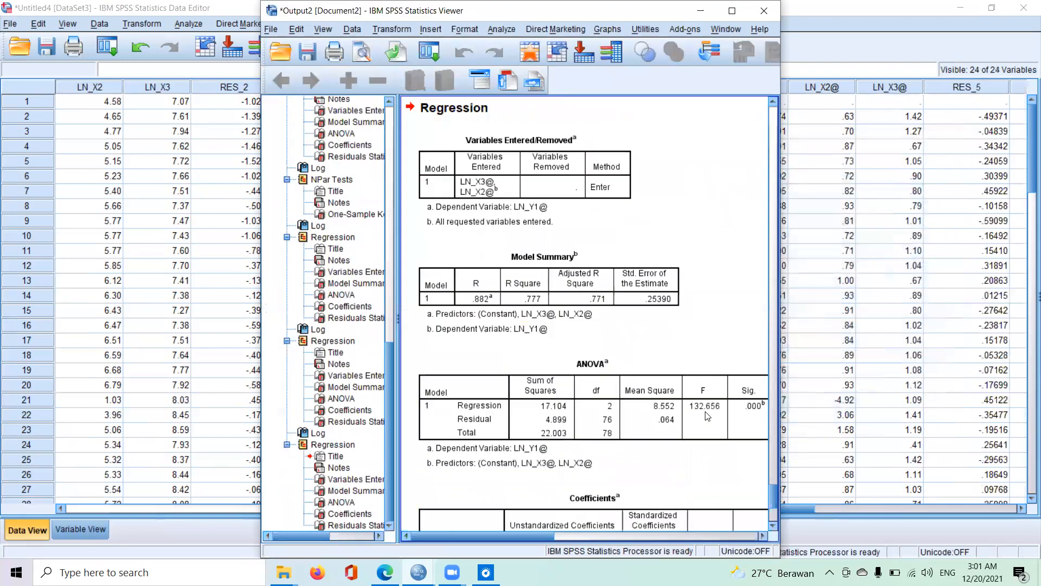
{"action": "left_click", "coordinate": [700, 10]}
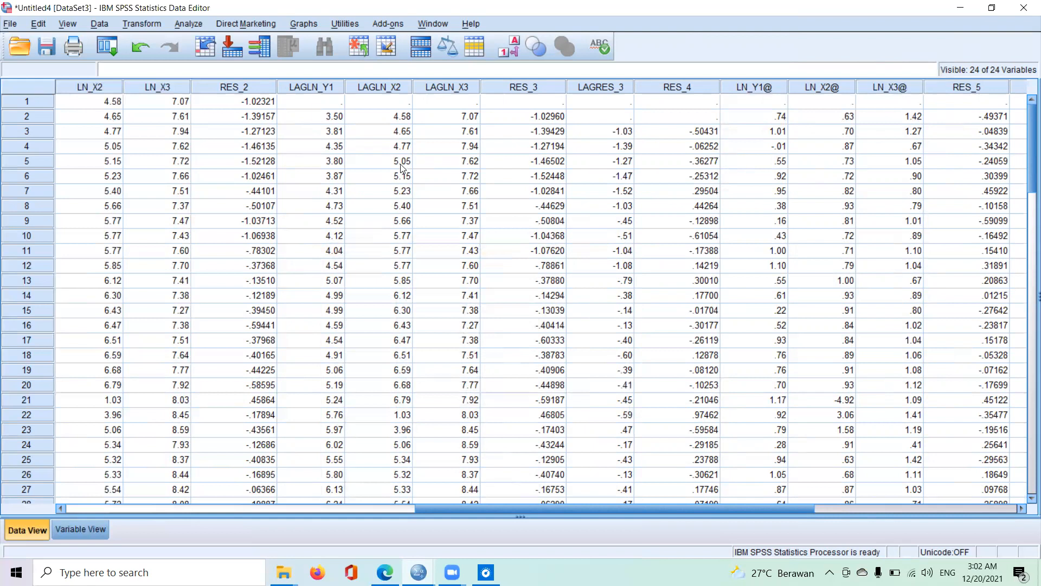
Open the nonparametric Runs Test and remove the earlier unstandardized residual from the test variables.
{"action": "left_click", "coordinate": [187, 23]}
{"action": "mouse_move", "coordinate": [245, 258]}
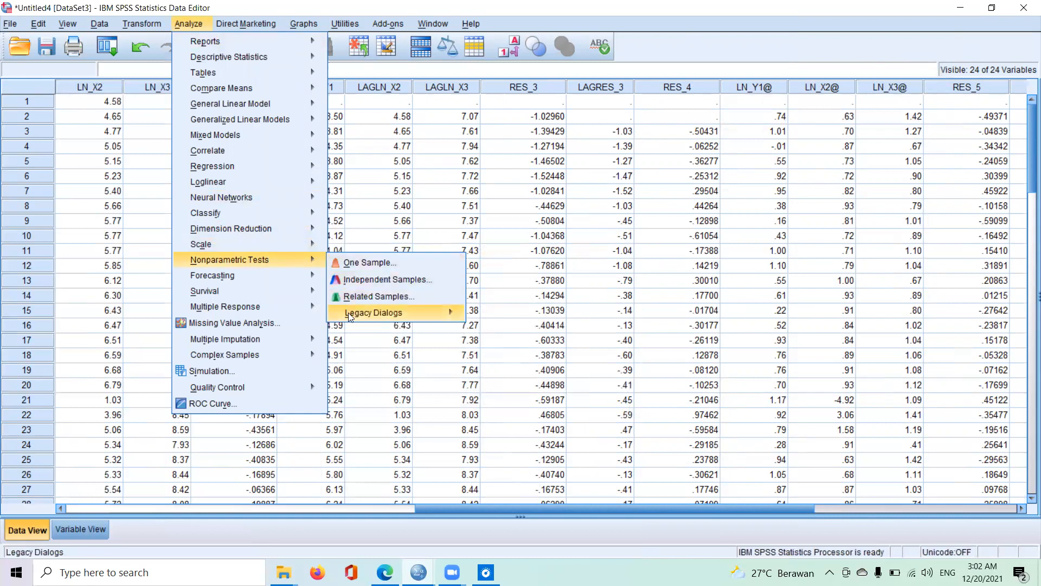
{"action": "mouse_move", "coordinate": [380, 312]}
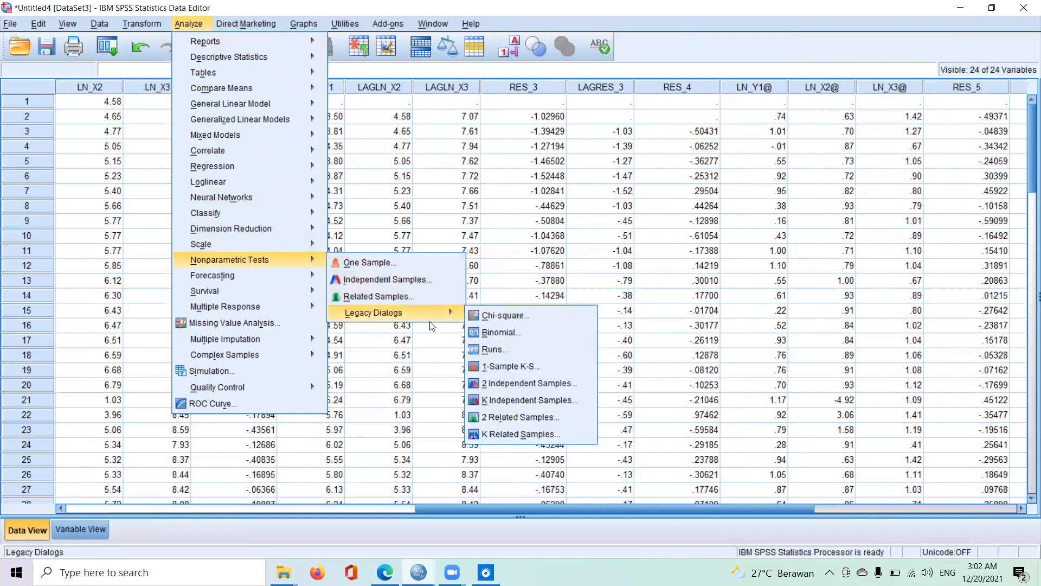
{"action": "left_click", "coordinate": [490, 354]}
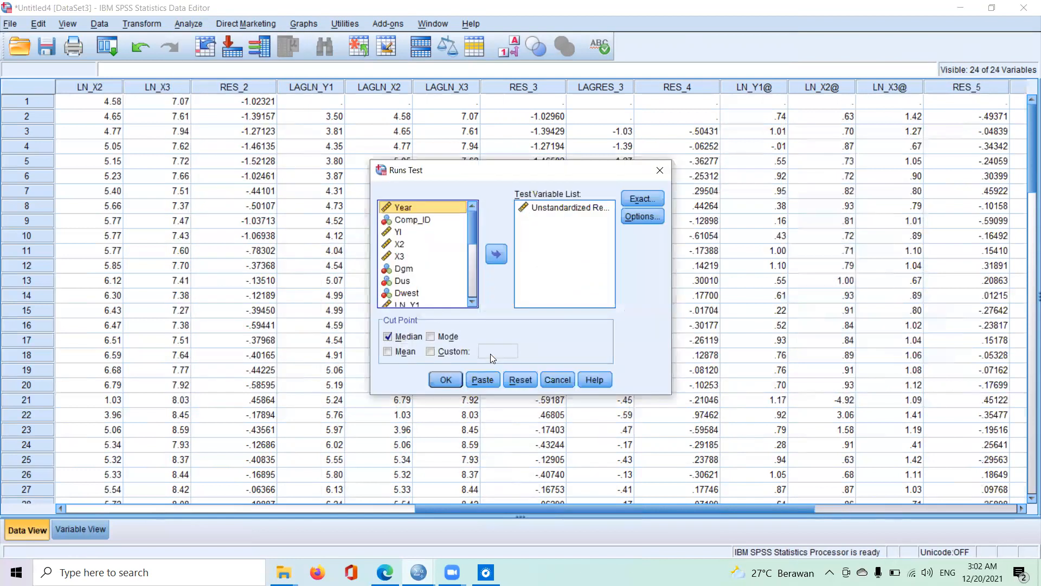
{"action": "left_click", "coordinate": [545, 208]}
{"action": "left_click", "coordinate": [496, 253]}
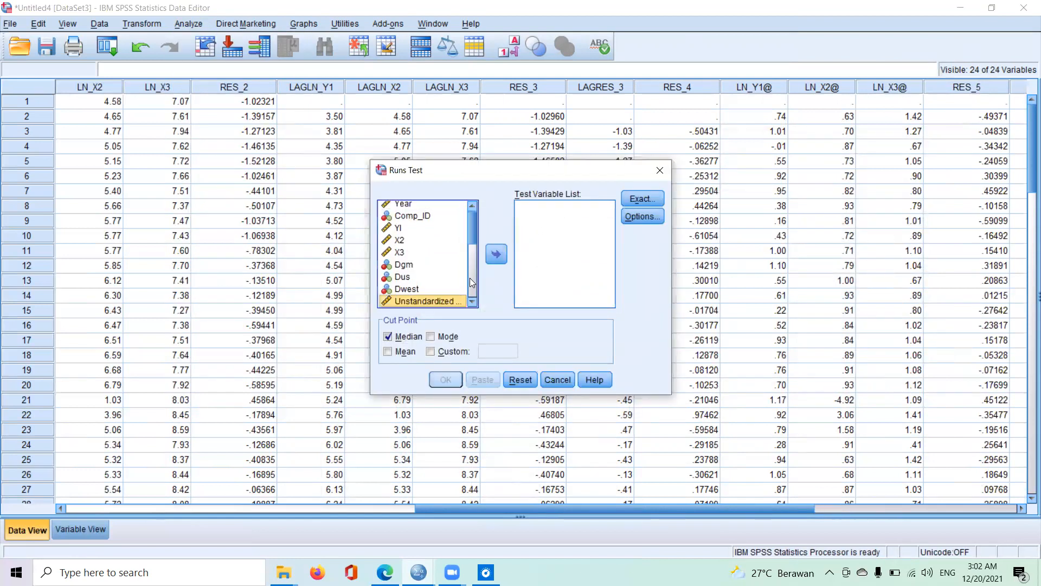
Add the newest unstandardized residual, RES_5, as the test variable, run the median runs test and maximize the output window.
{"action": "left_click", "coordinate": [471, 280]}
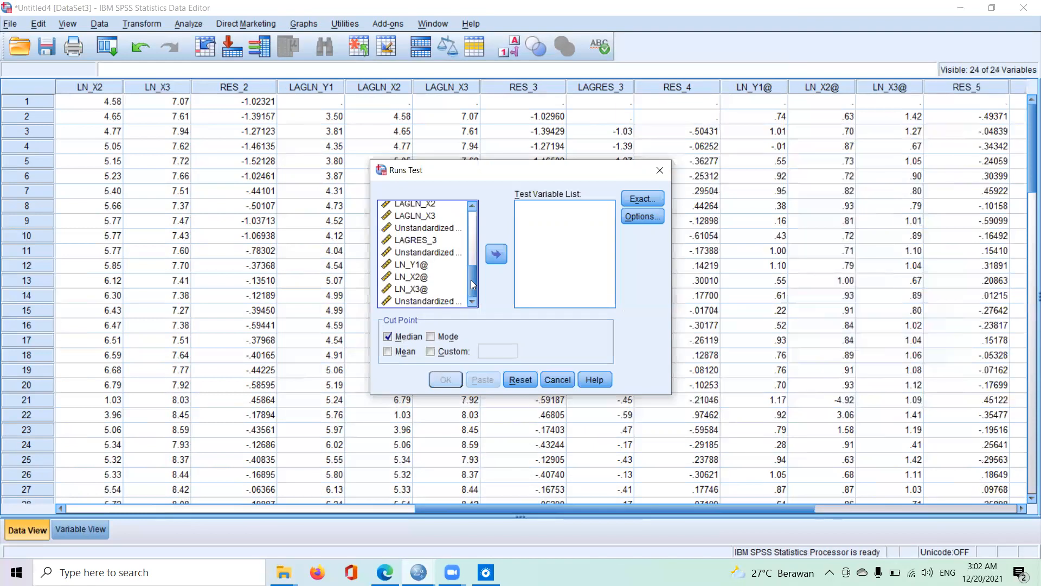
{"action": "left_click", "coordinate": [437, 302]}
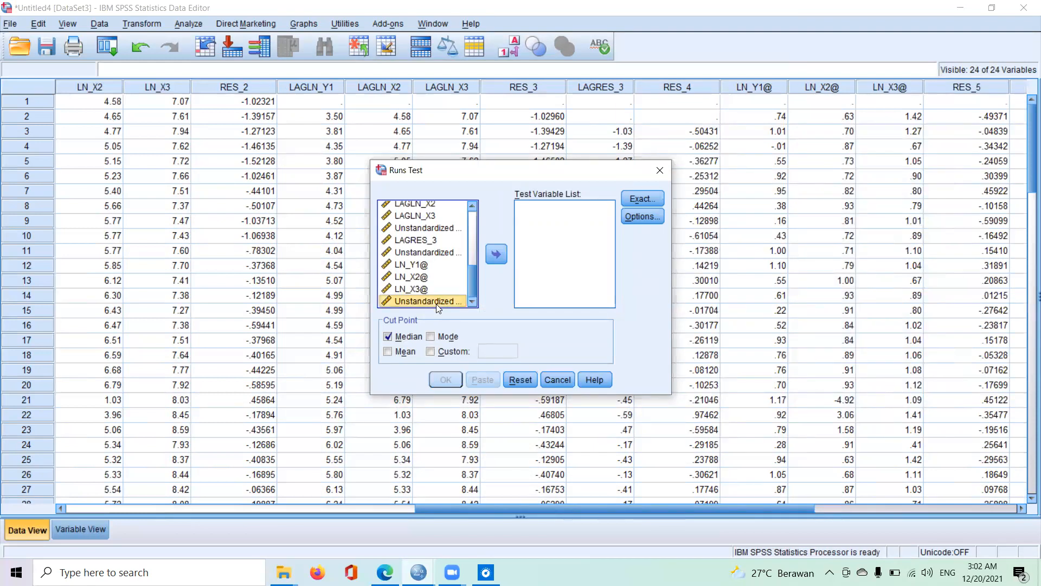
{"action": "left_click", "coordinate": [495, 255]}
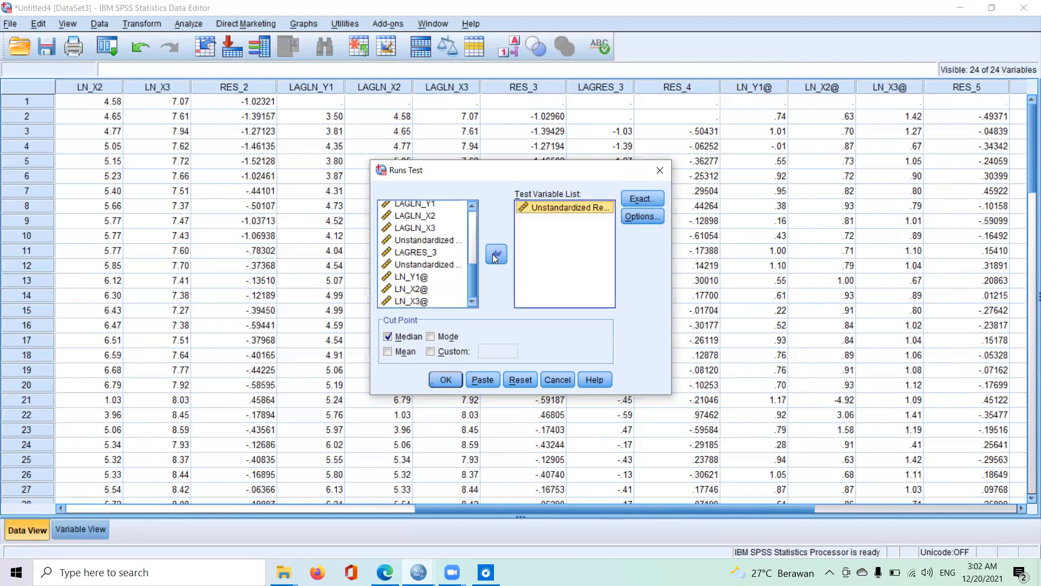
{"action": "left_click", "coordinate": [444, 380]}
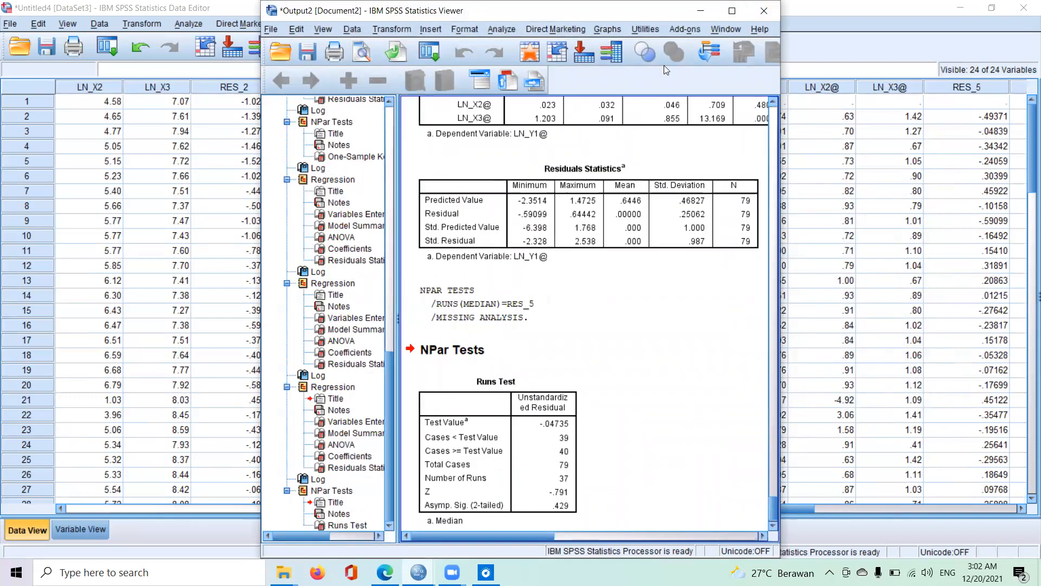
{"action": "left_click", "coordinate": [731, 10]}
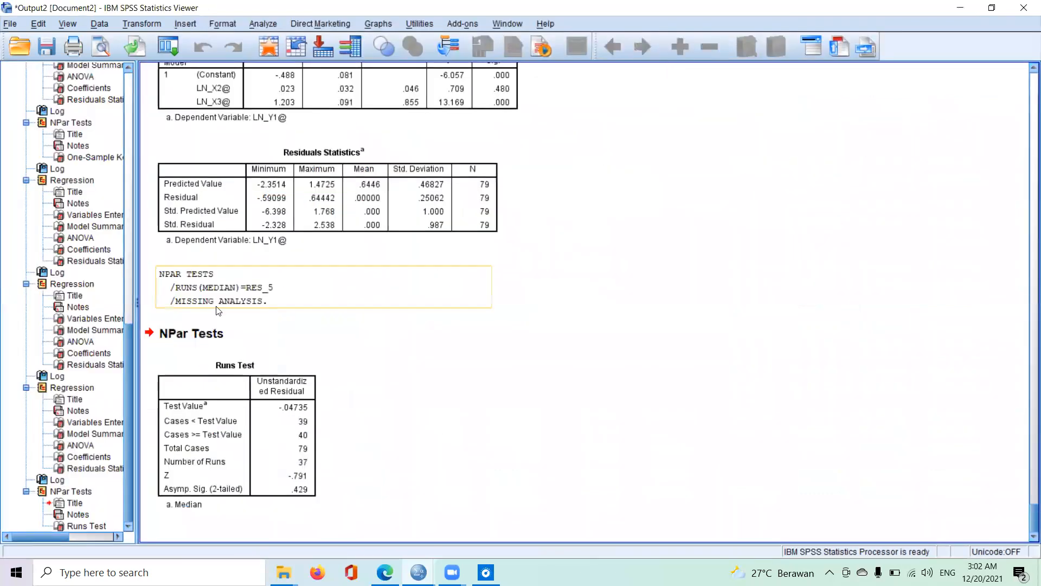